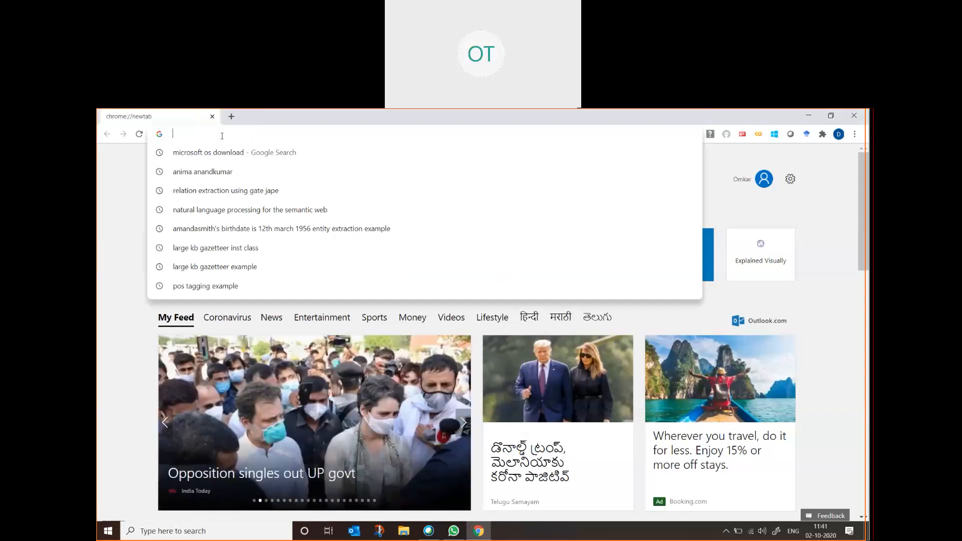
- Search the web for "GATE developer"
text(GATE)
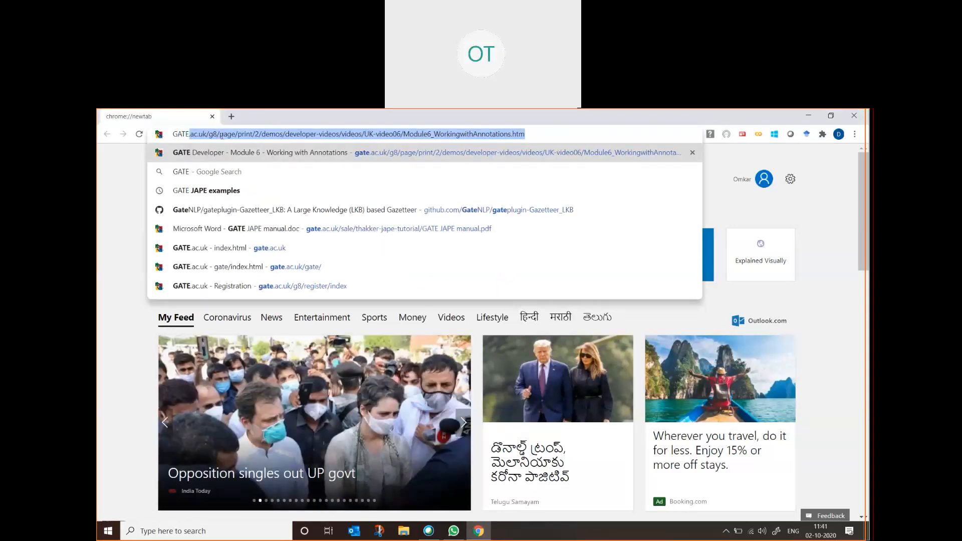
key(Delete)
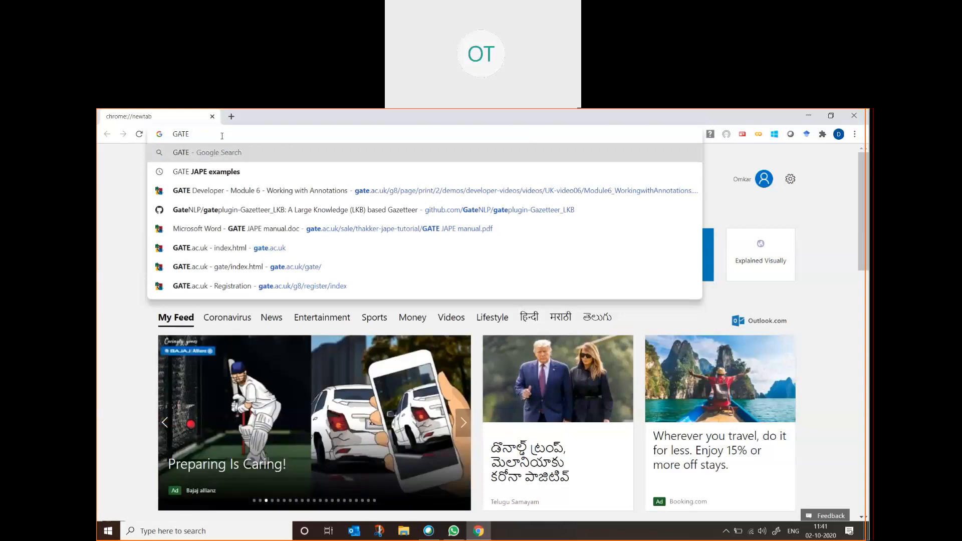
text(deve)
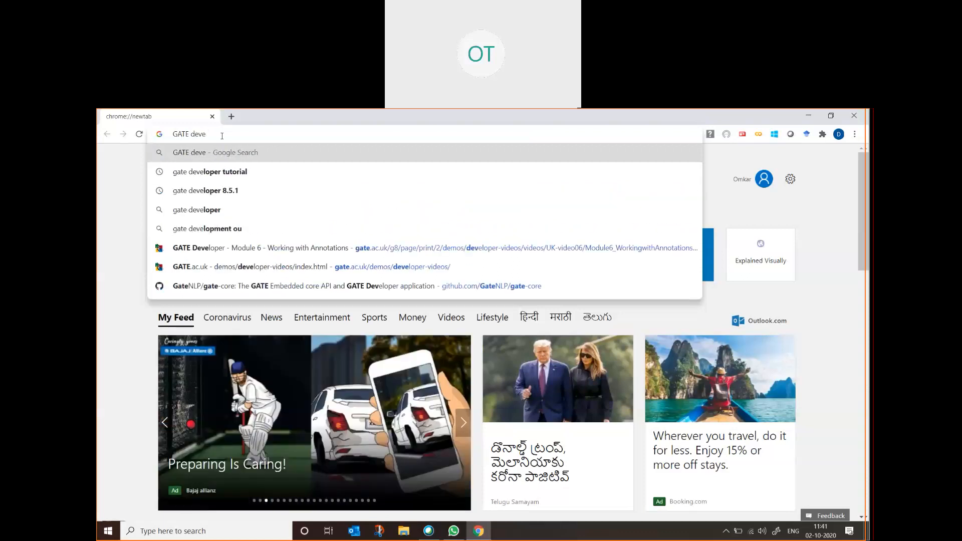
text(loper)
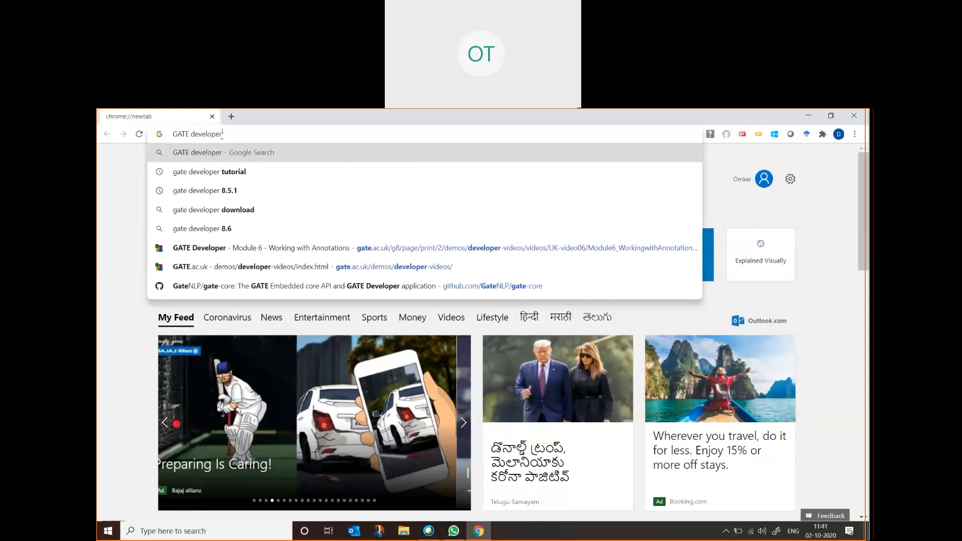
key(Return)
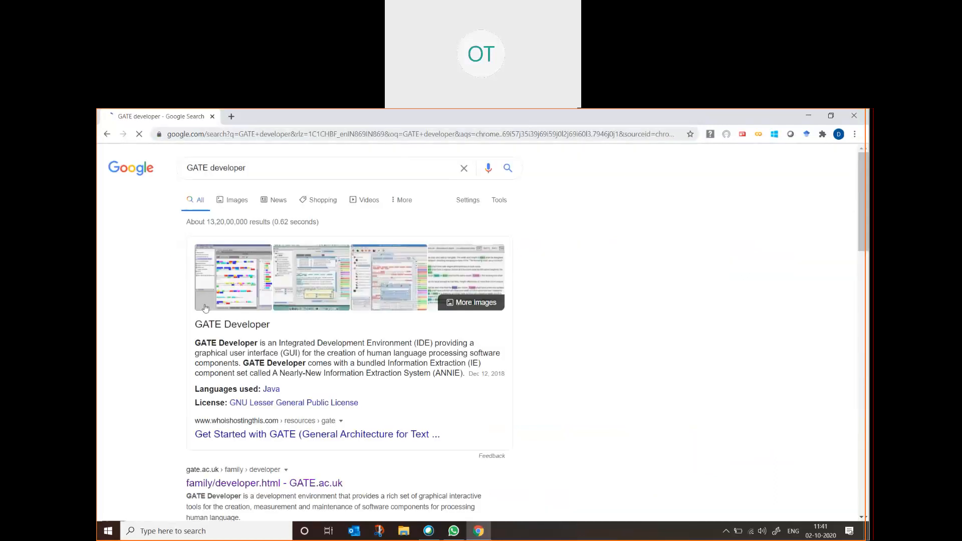
- Open the GATE.ac.uk results family/developer.html and download/index.html in new browser tabs
scroll(267, 373, down, 3)
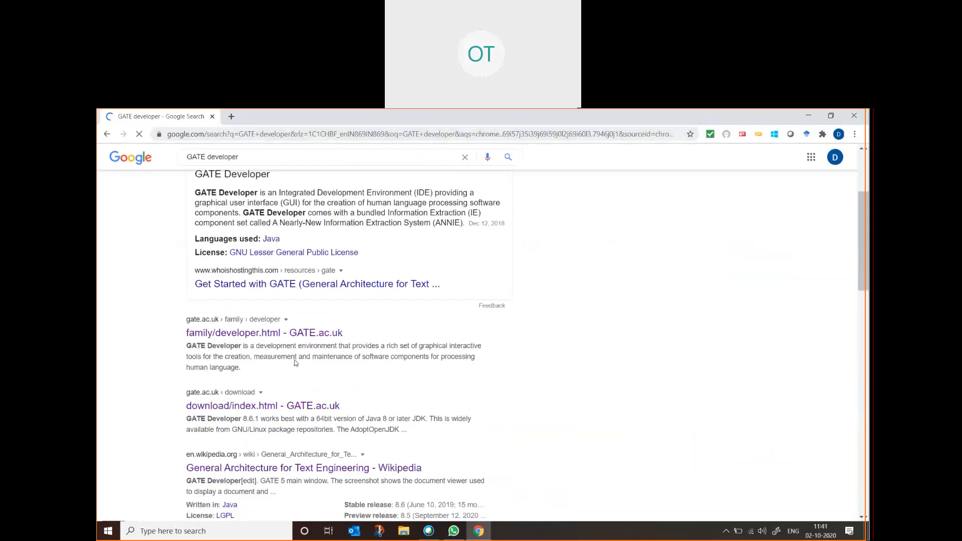
right_click(297, 335)
click(321, 341)
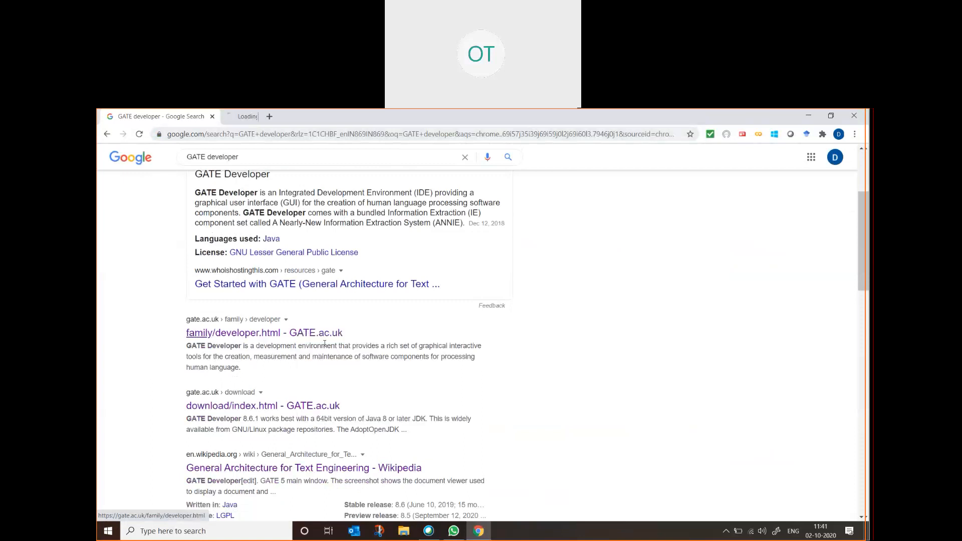
right_click(288, 407)
click(312, 414)
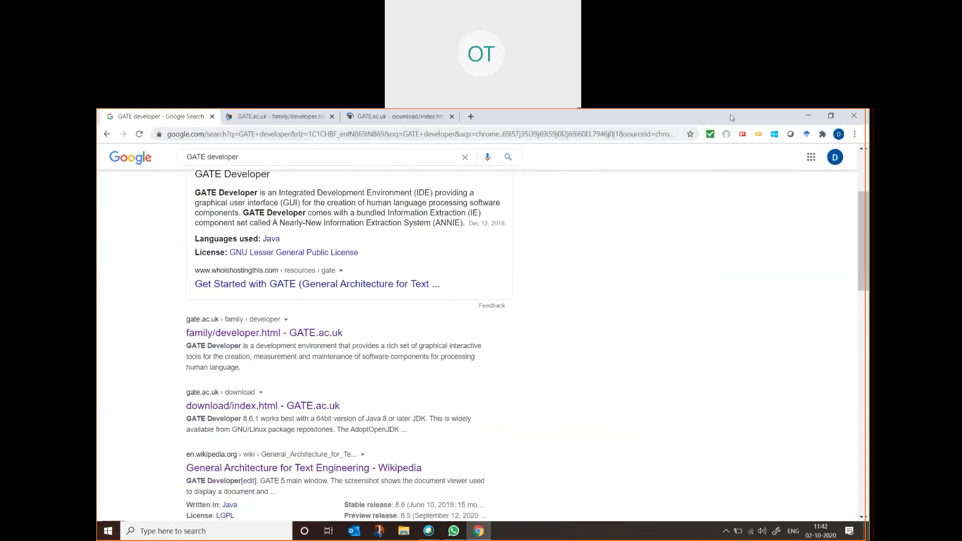
- Switch to the GATE Developer page and look through its uses, documentation and screenshots sections
click(237, 116)
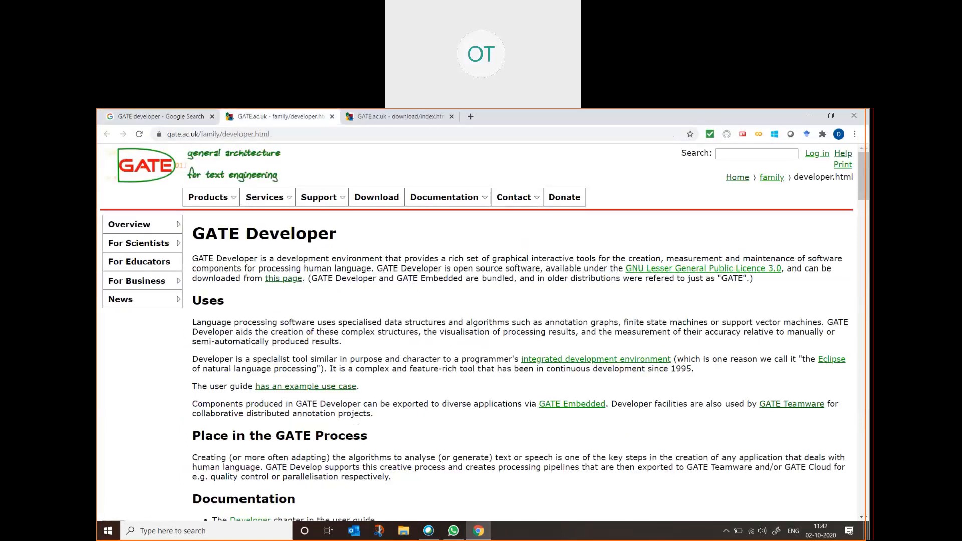
scroll(393, 416, down, 4)
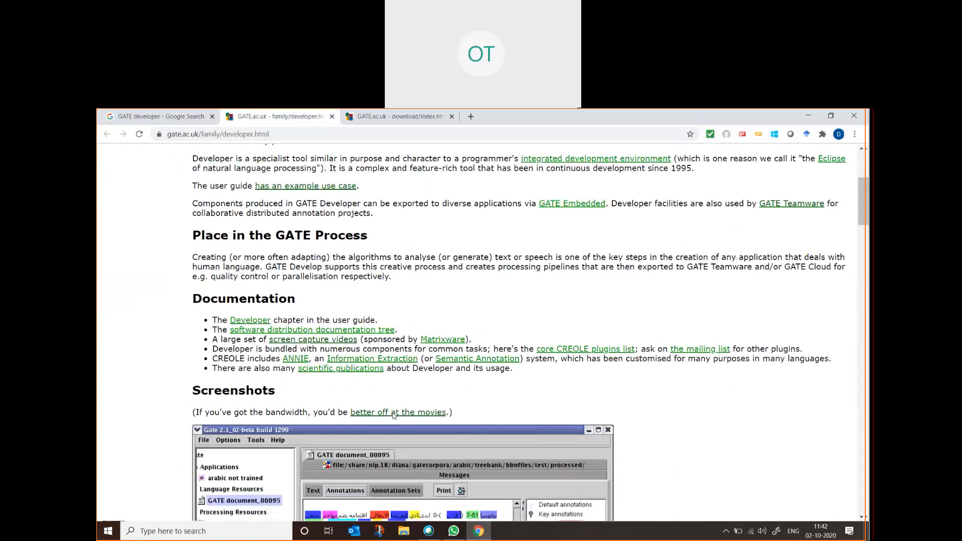
scroll(407, 326, up, 4)
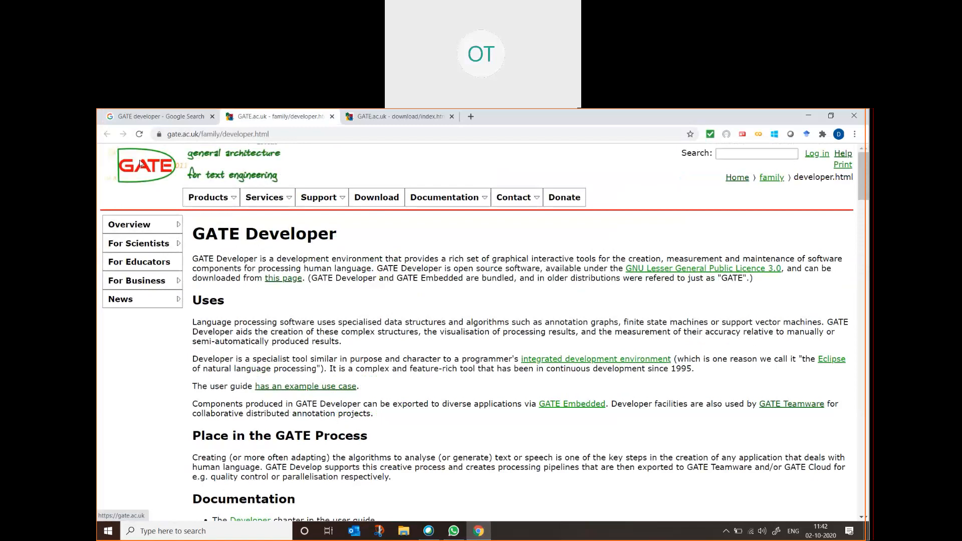
- Go to the GATE home page and open the site's Download page at the Quick Start section
click(162, 160)
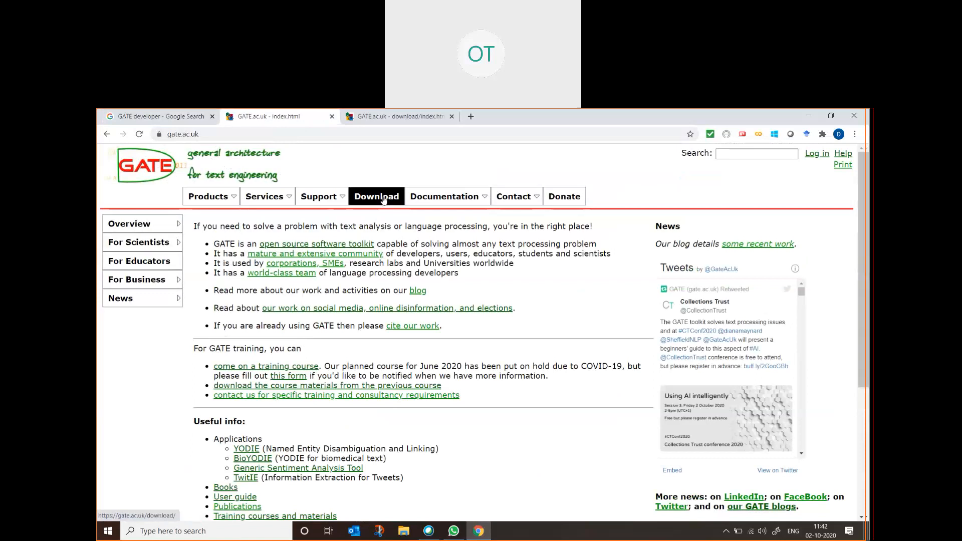
click(384, 199)
scroll(393, 345, down, 1)
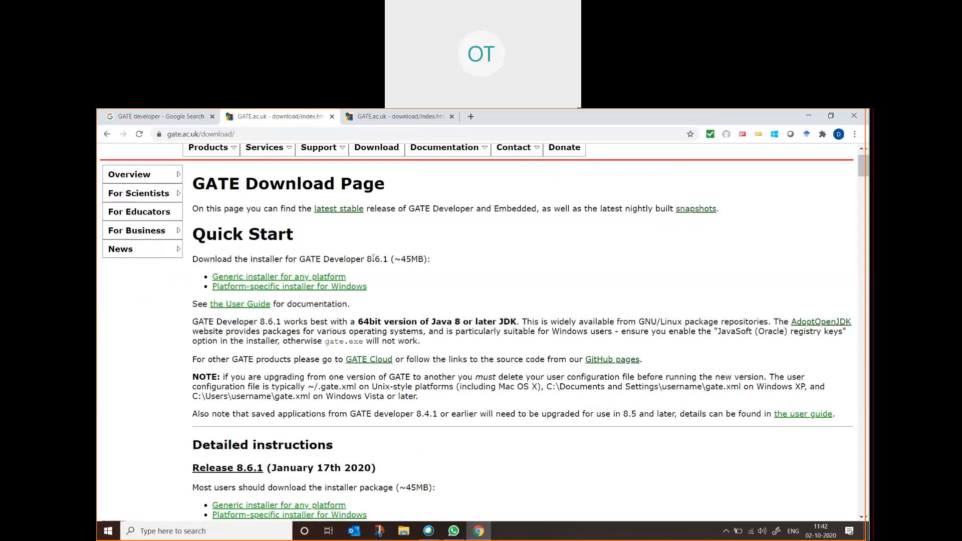
- Highlight the GATE Developer 8.6.1 version and its installer size in the Quick Start section
drag(297, 259, 392, 259)
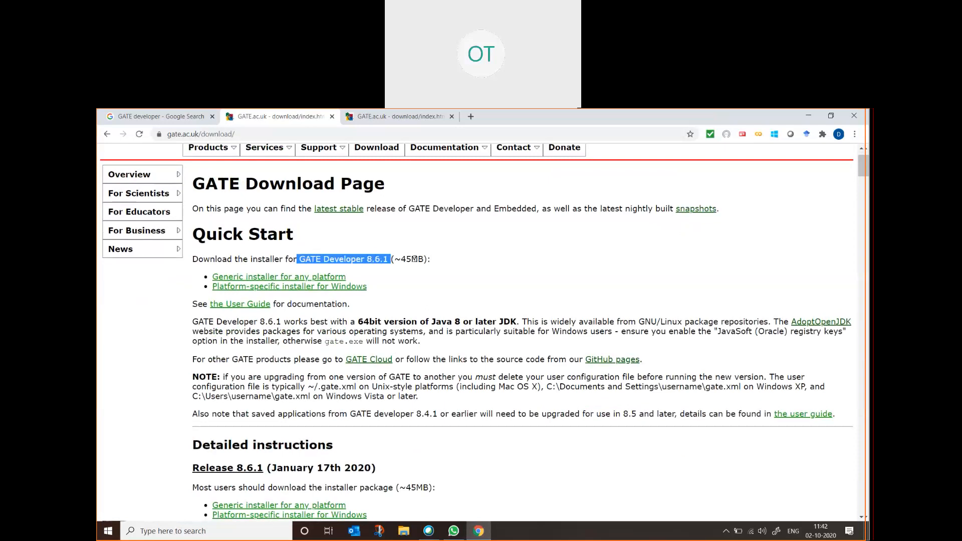
drag(402, 260, 430, 259)
click(417, 273)
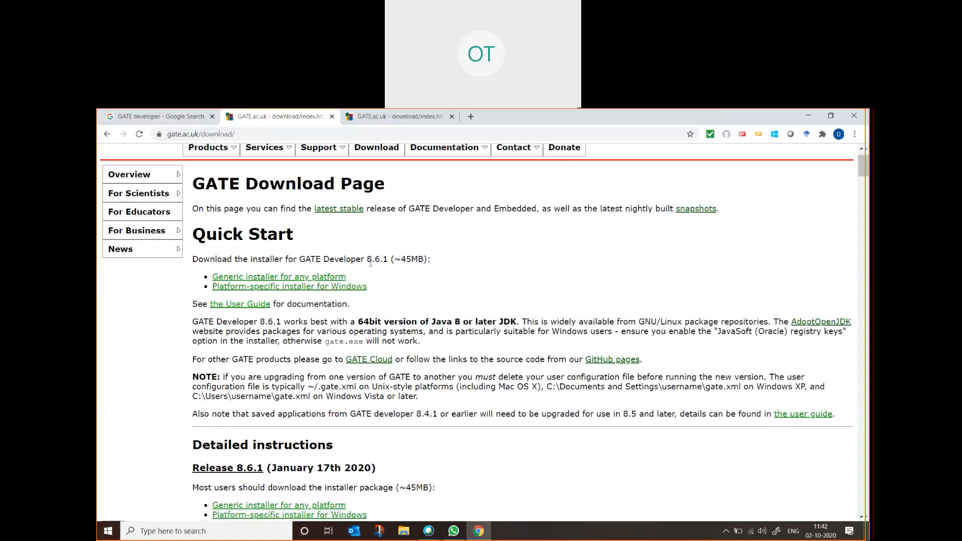
- Find Release 8.4.1 among the old releases and examine its version, installer size and zip packages
scroll(401, 398, down, 10)
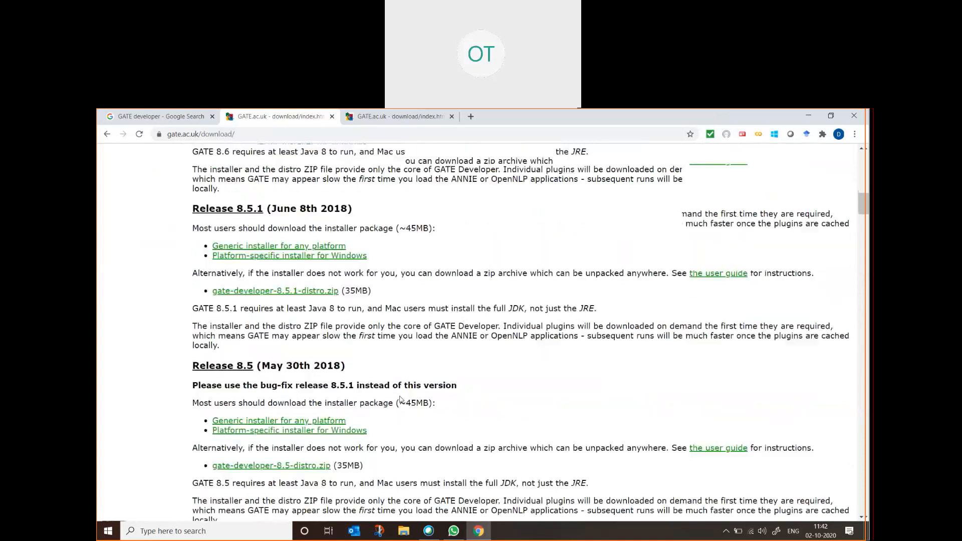
scroll(401, 399, down, 4)
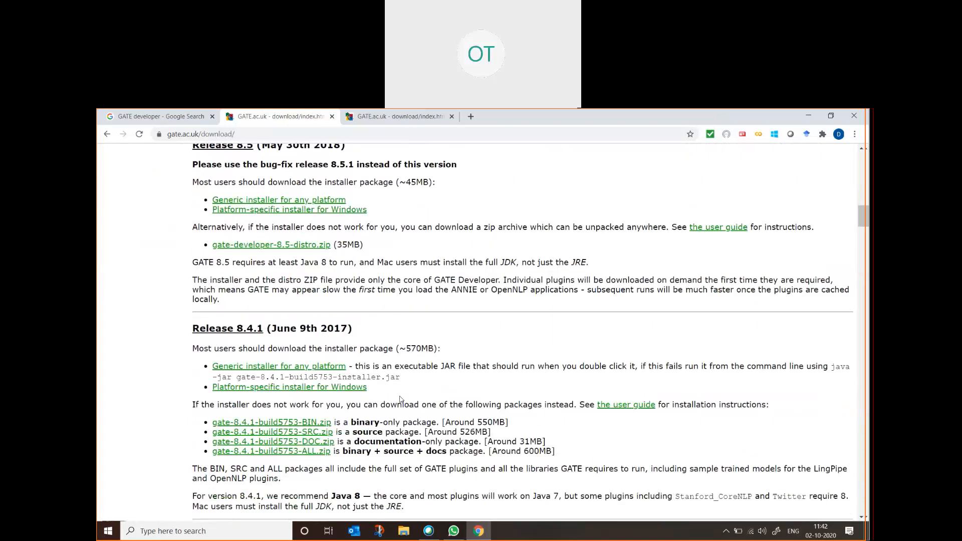
scroll(401, 399, down, 1)
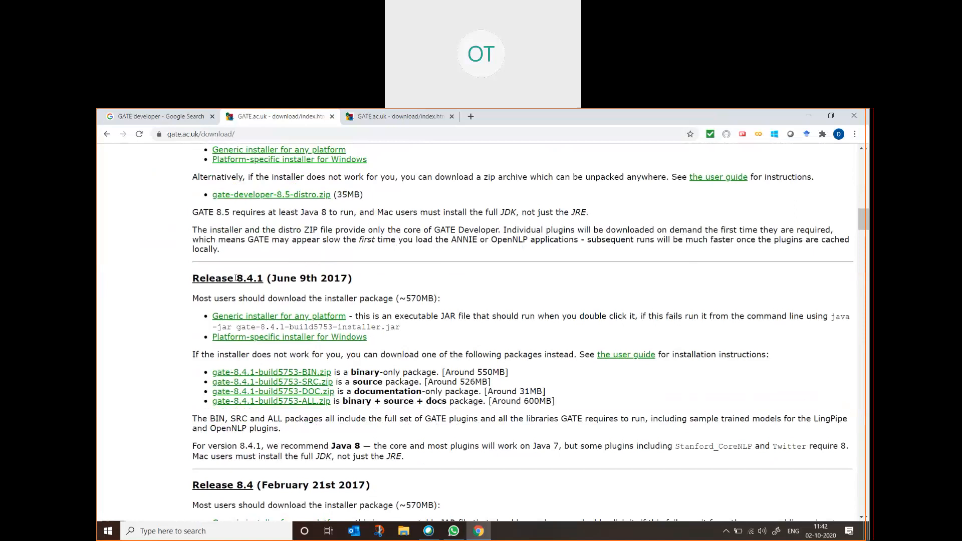
drag(236, 278, 269, 278)
click(364, 294)
drag(393, 298, 455, 299)
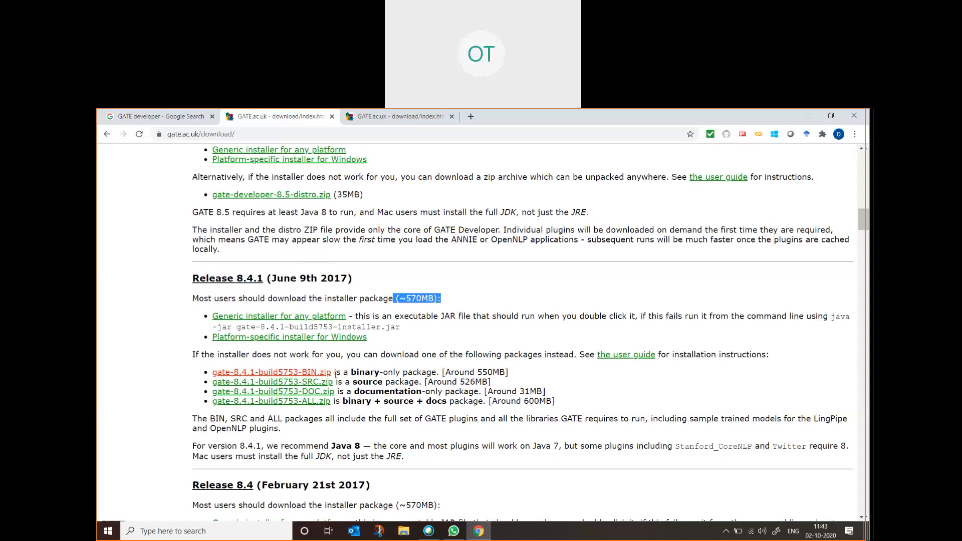
click(304, 386)
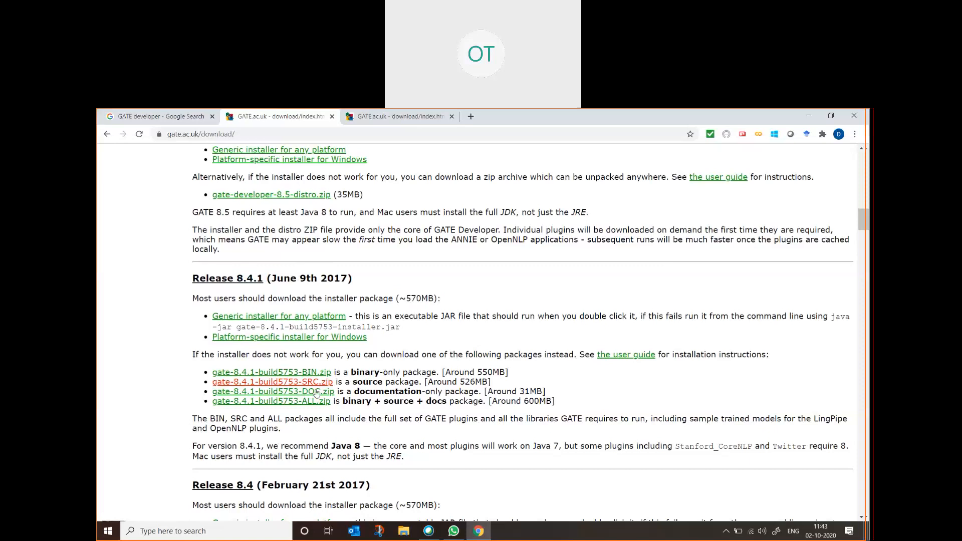
click(303, 391)
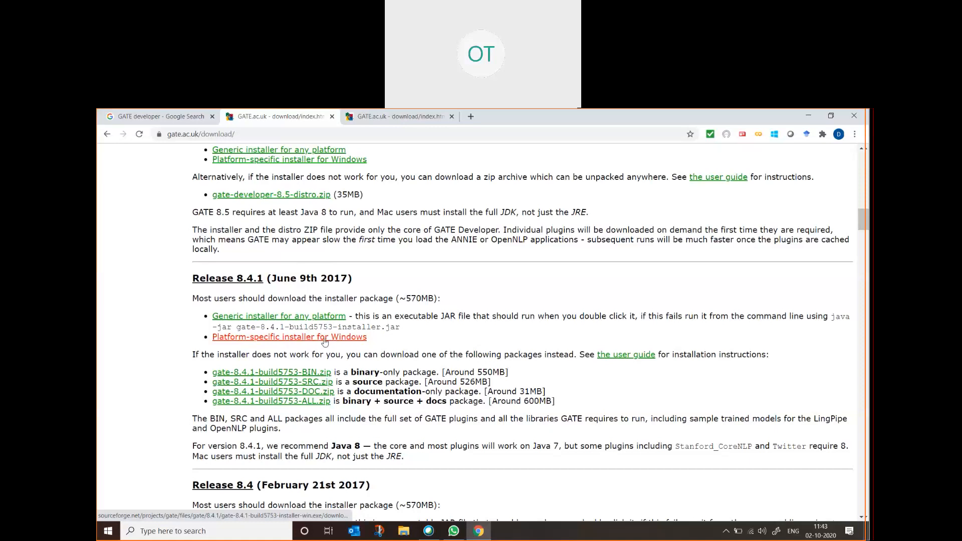
- Return to the Quick Start section and highlight the version number and installer size of release 8.6.1
scroll(326, 346, up, 15)
scroll(339, 376, up, 10)
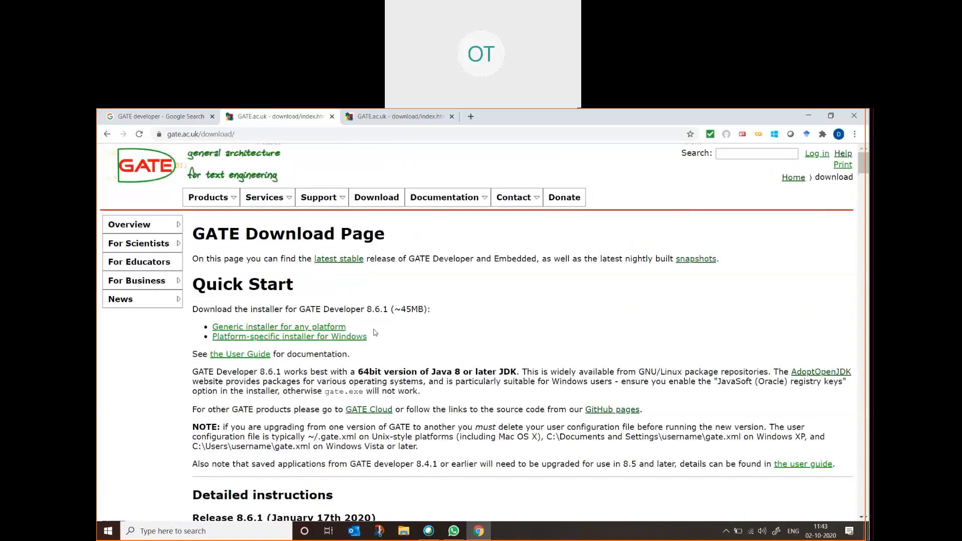
drag(367, 309, 424, 310)
click(447, 314)
drag(368, 307, 445, 310)
- Go back to Release 8.4.1 and highlight its installer package size for comparison
scroll(399, 332, down, 18)
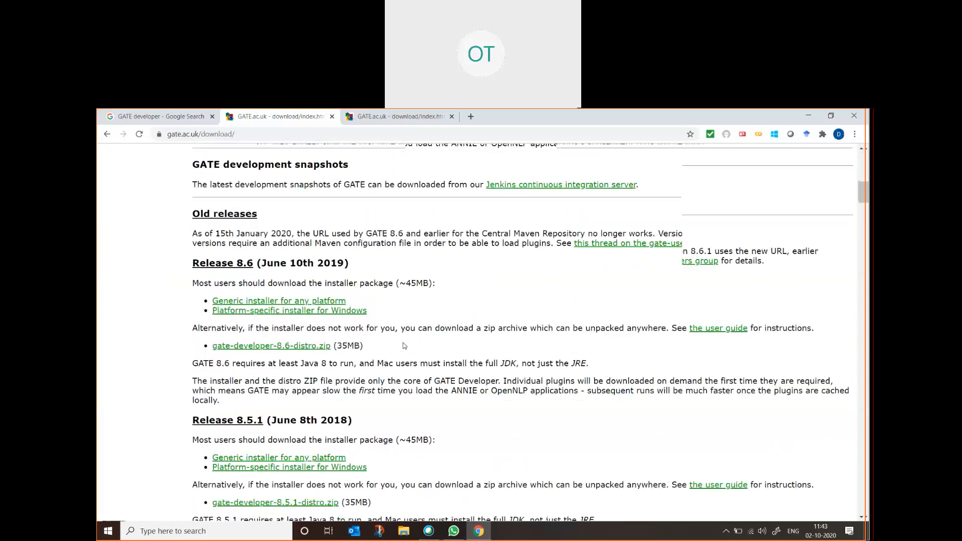
scroll(403, 342, down, 7)
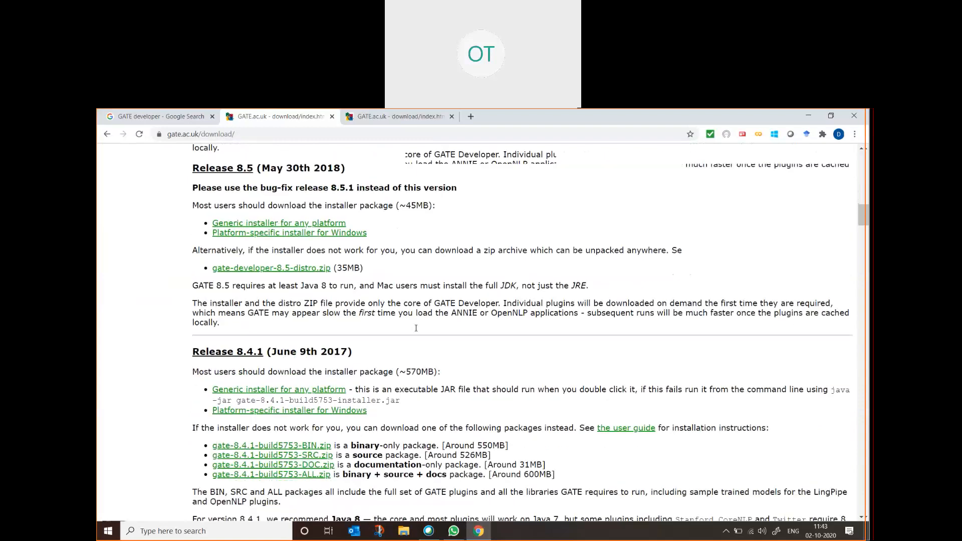
drag(361, 248, 447, 254)
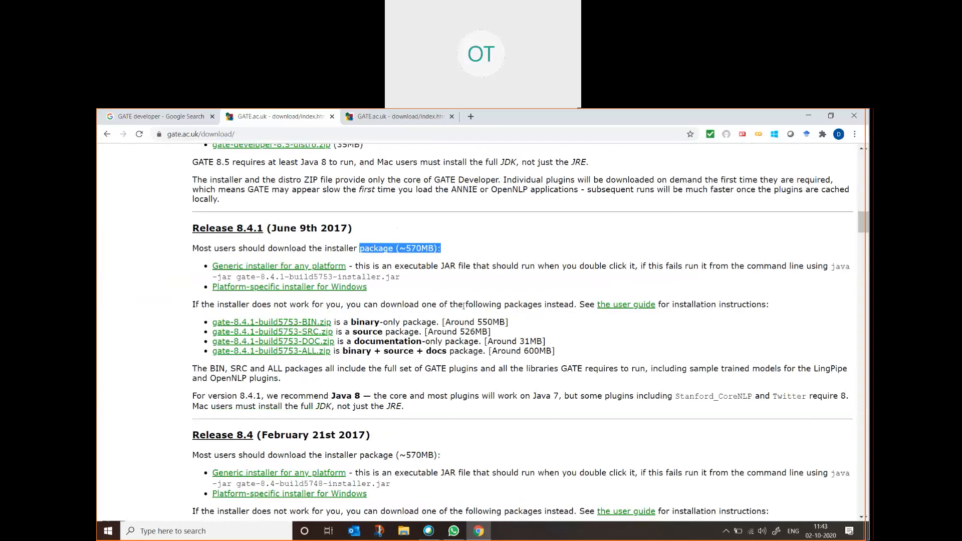
- Compare the Windows installer links of the Quick Start release 8.6.1 and the older Release 8.4.1
scroll(452, 337, up, 10)
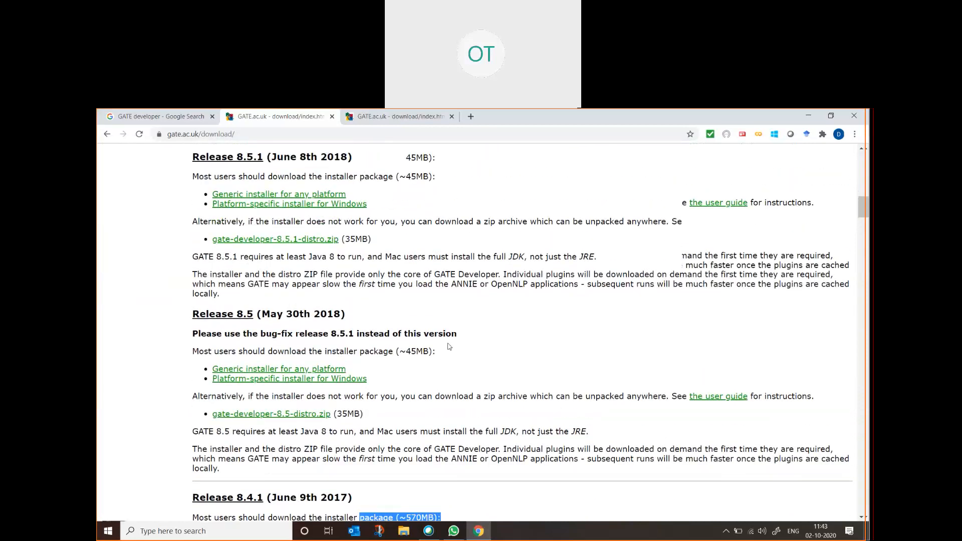
scroll(448, 345, up, 15)
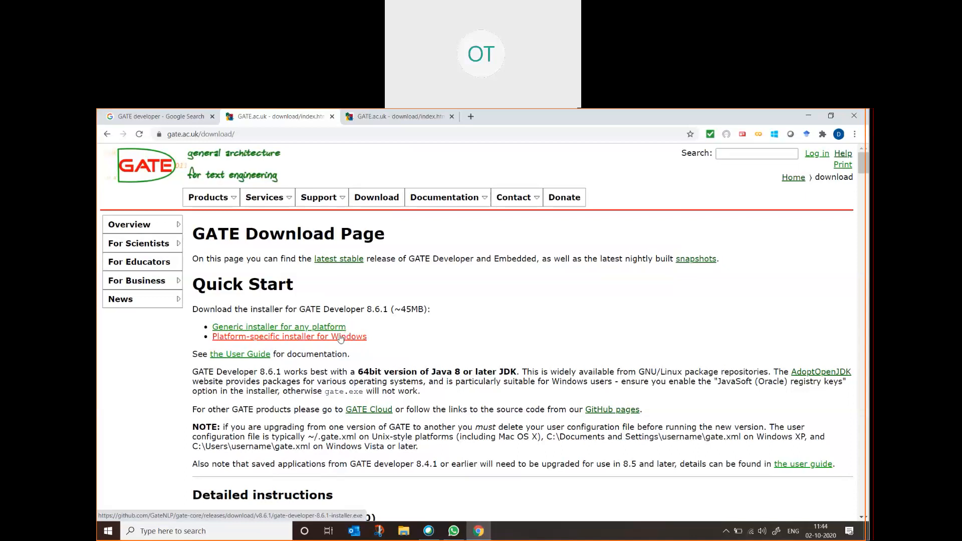
scroll(327, 351, down, 2)
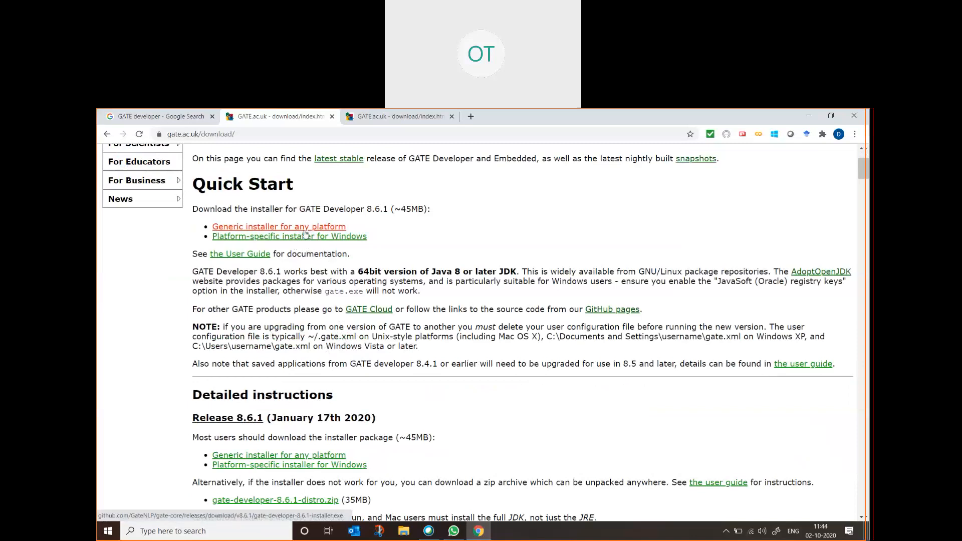
scroll(441, 388, down, 9)
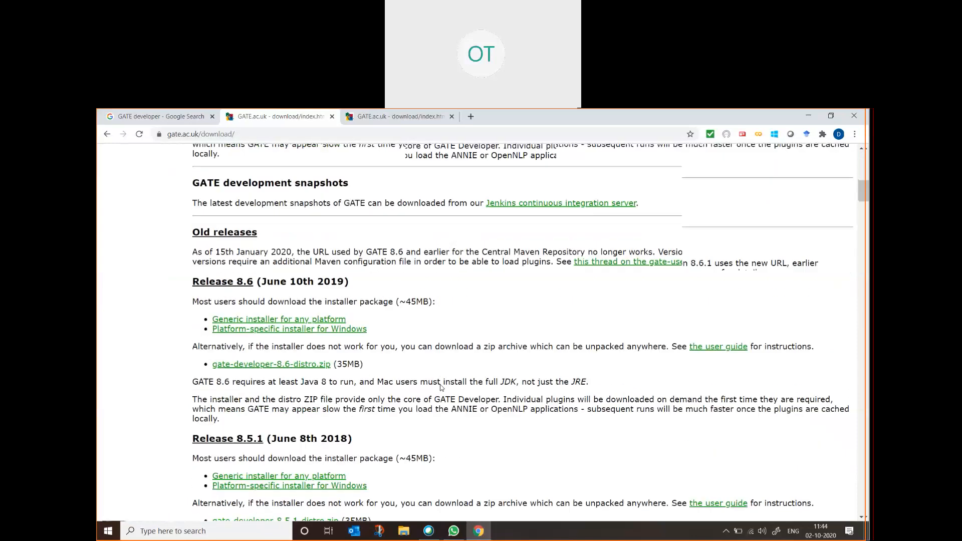
scroll(376, 326, down, 7)
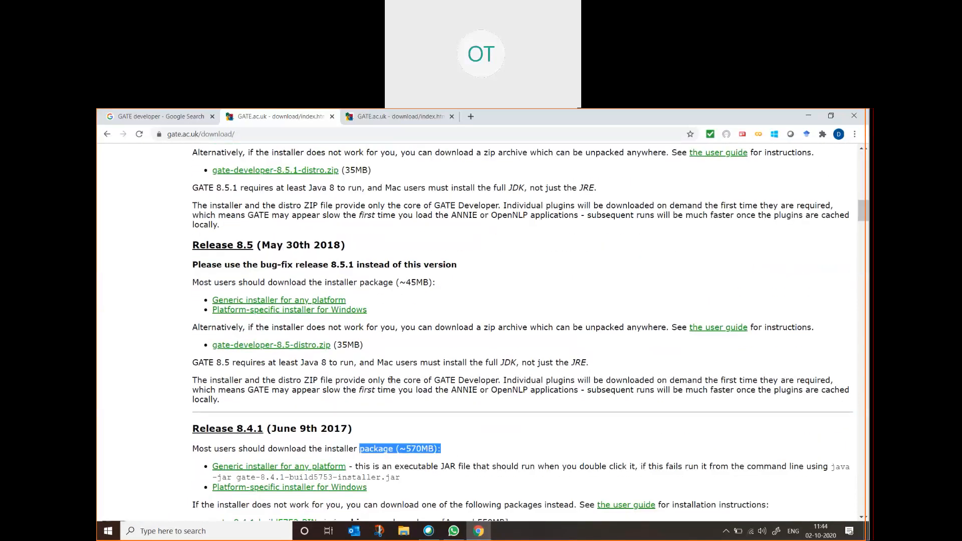
scroll(390, 379, down, 3)
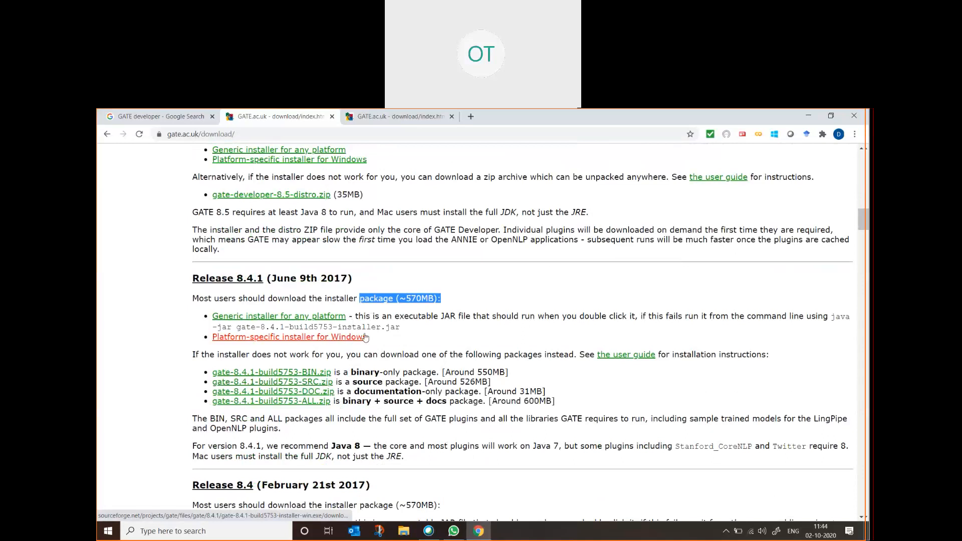
click(451, 309)
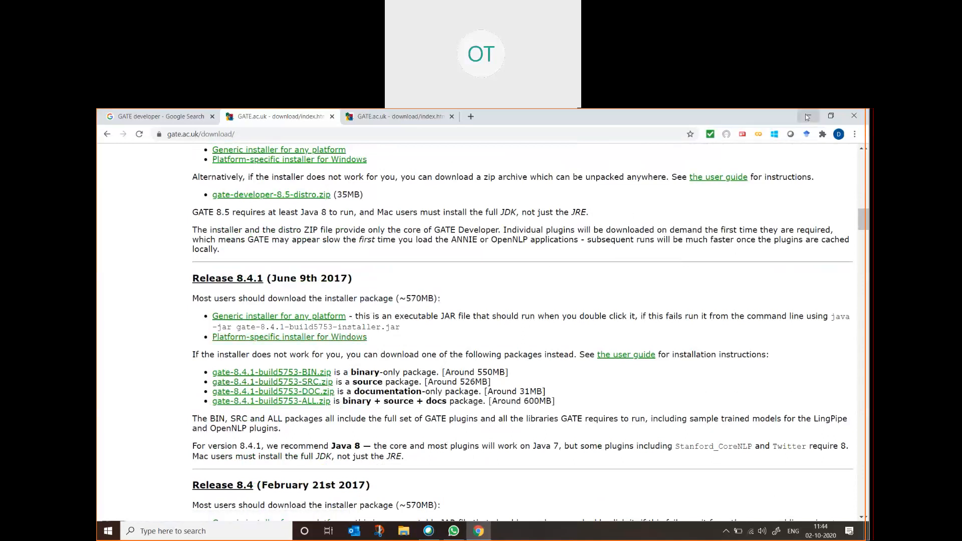
- Minimize the browser, WhatsApp and Webex Meetings windows and select the gate shortcut on the desktop
click(806, 116)
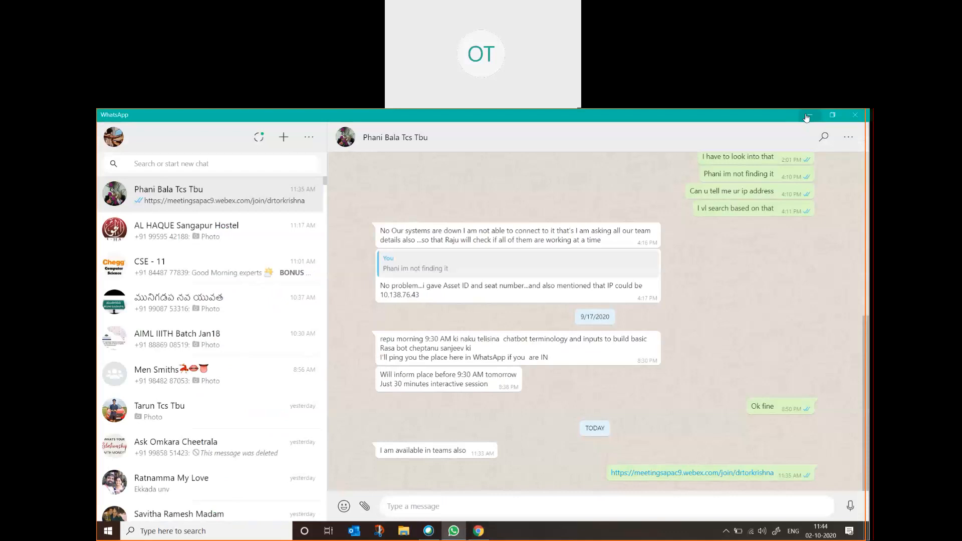
click(808, 115)
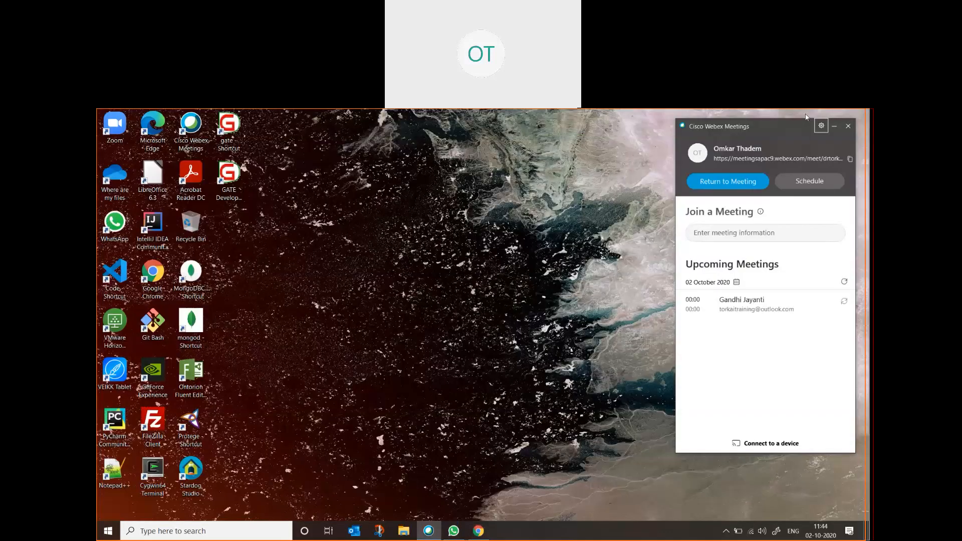
click(834, 126)
click(241, 146)
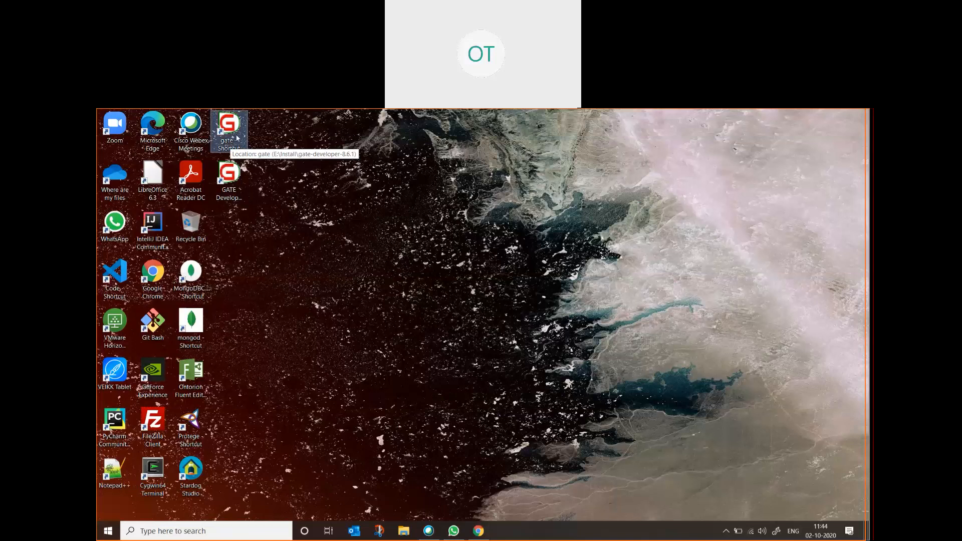
- Select the GATE Developer 8.4.1 shortcut, then open the gate-8.4.1 folder in E:\Install using File Explorer
click(233, 192)
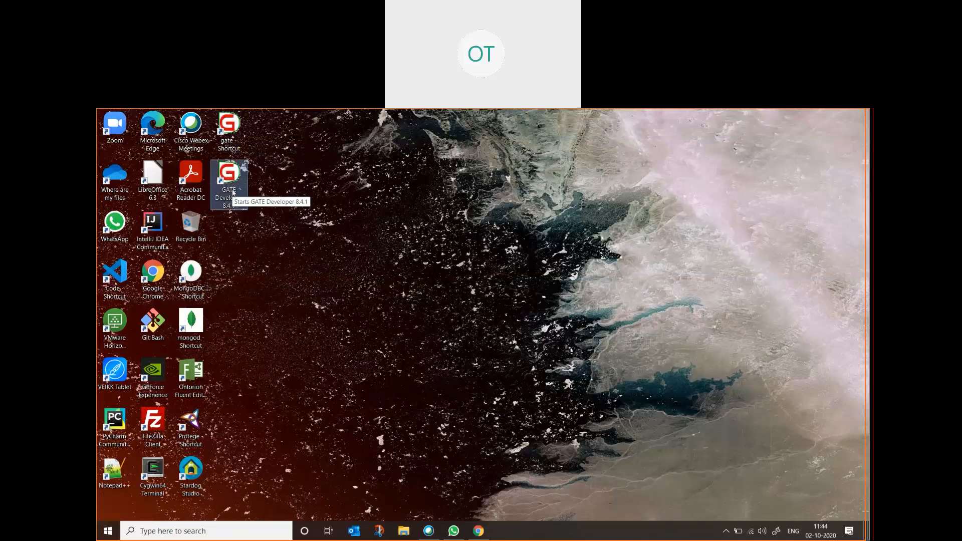
click(404, 531)
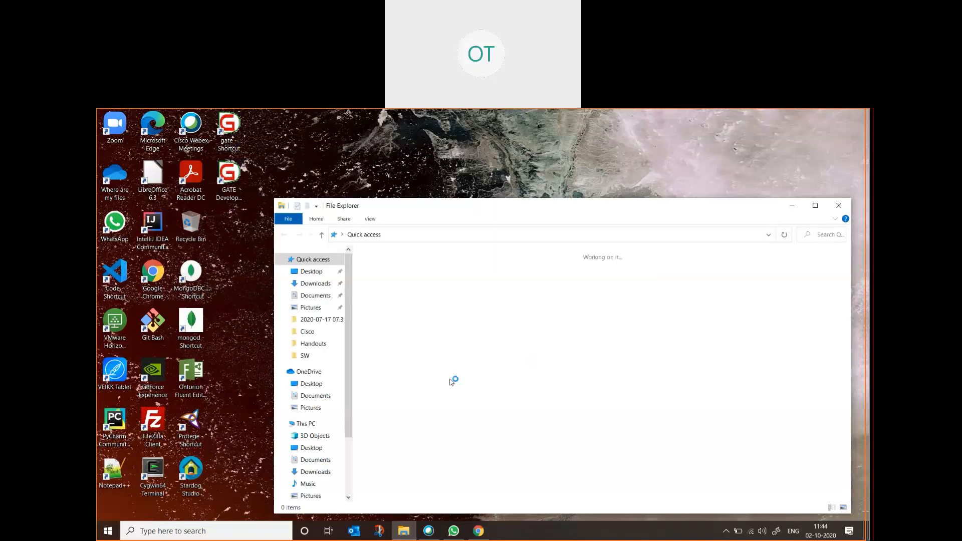
scroll(330, 478, down, 3)
click(325, 463)
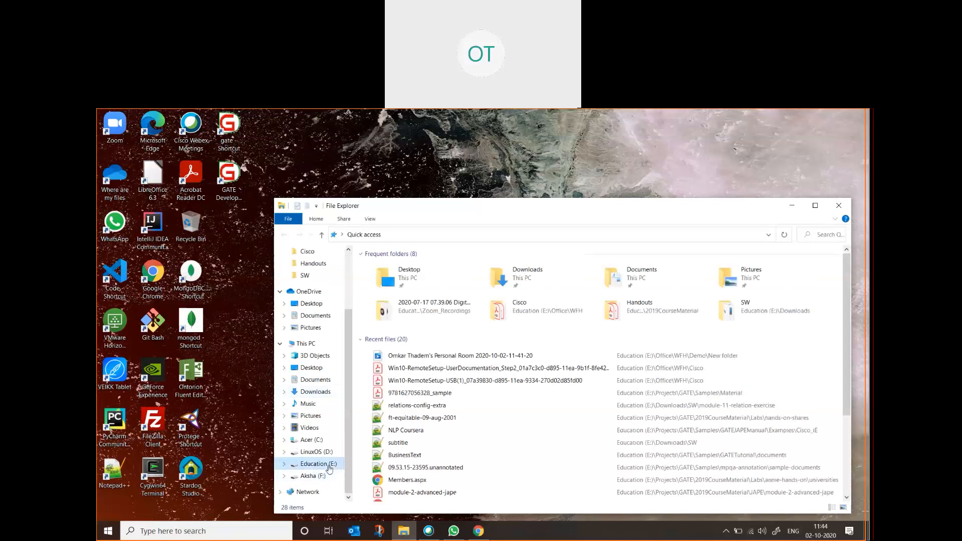
double_click(415, 354)
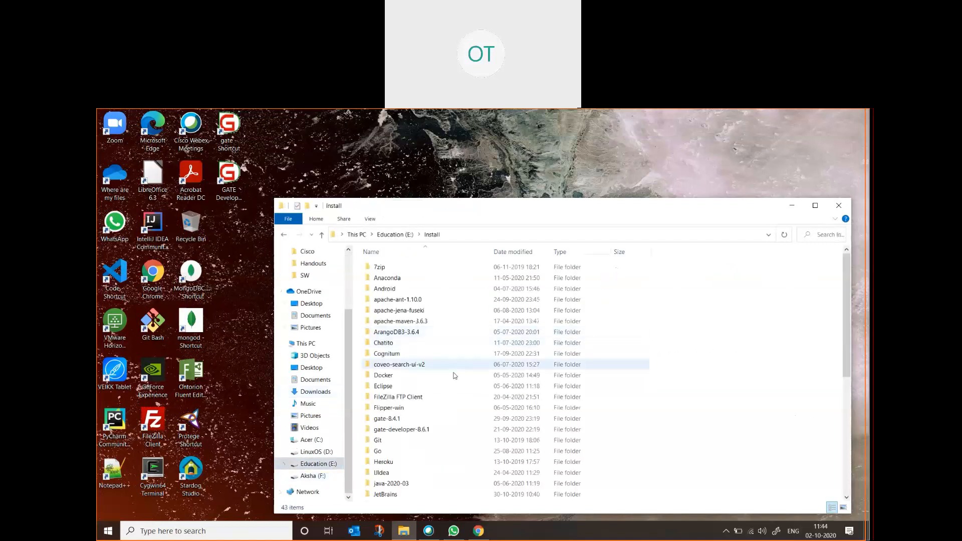
double_click(415, 419)
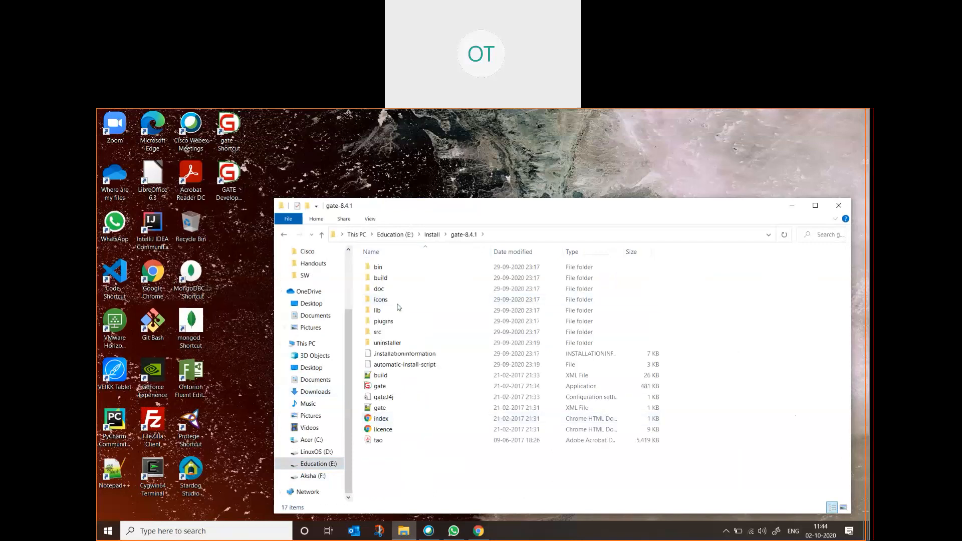
- Open the plugins folder of gate-8.4.1 and look through the bundled plugin folders
double_click(396, 324)
click(392, 299)
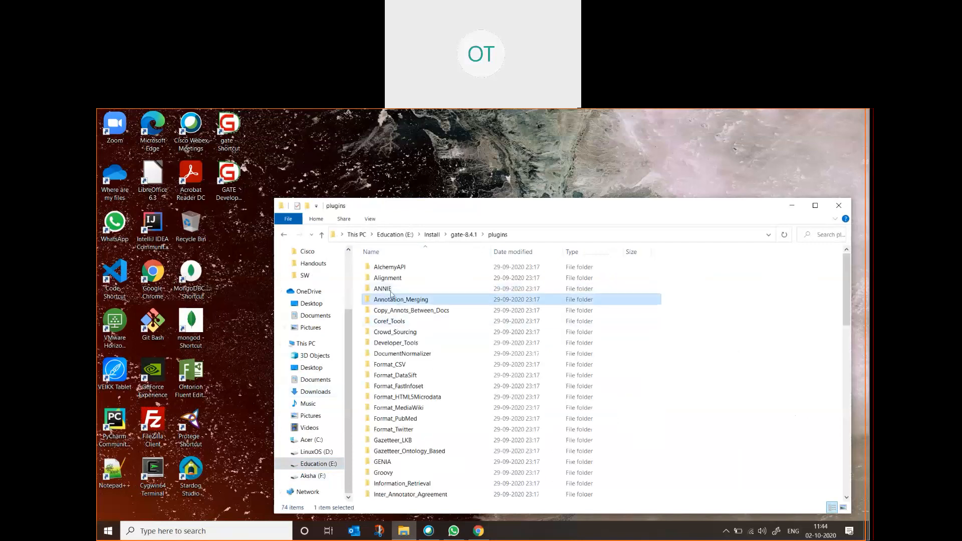
click(396, 363)
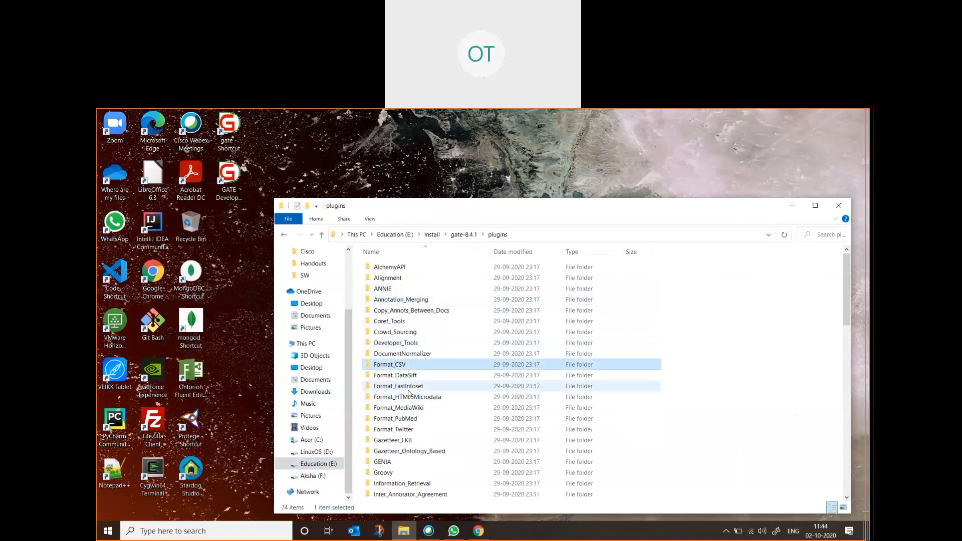
scroll(410, 412, down, 1)
scroll(410, 412, down, 5)
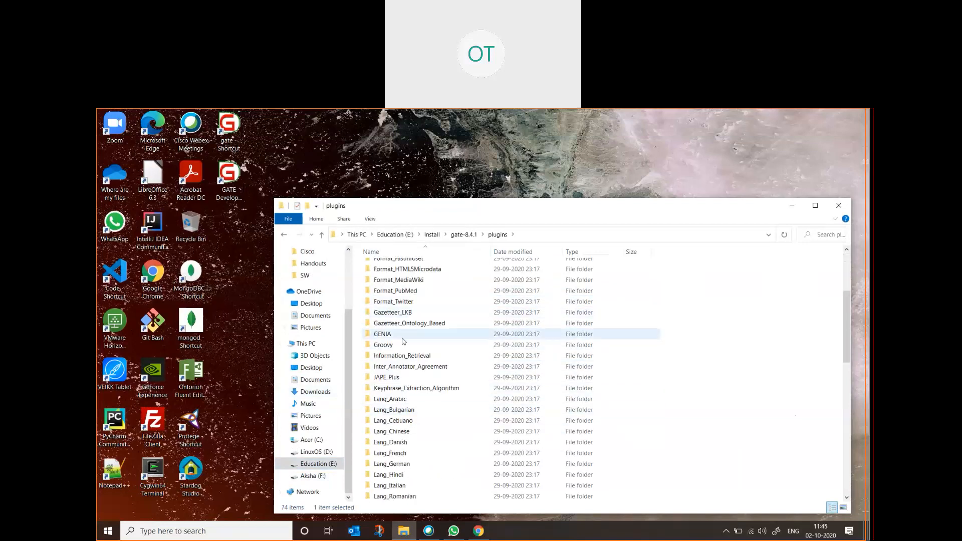
scroll(402, 397, down, 9)
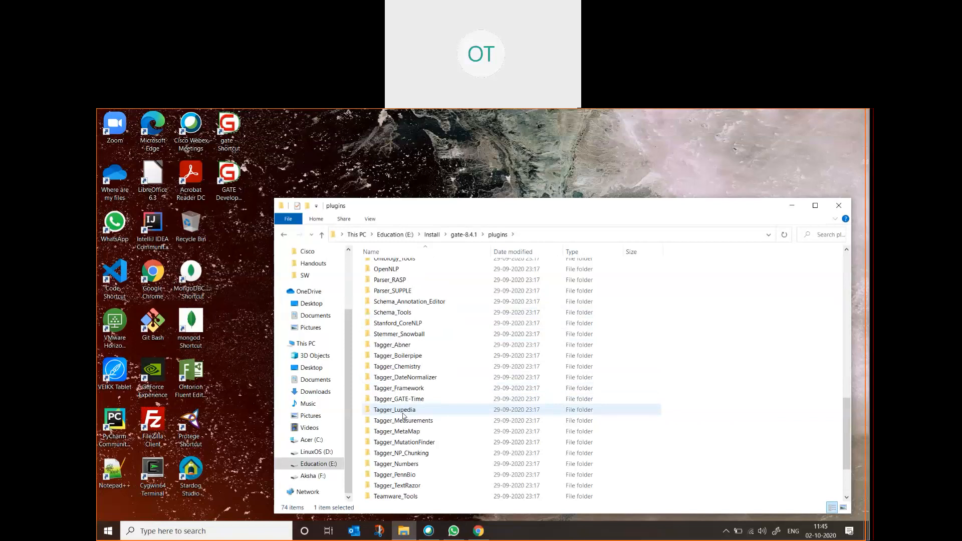
scroll(404, 416, up, 3)
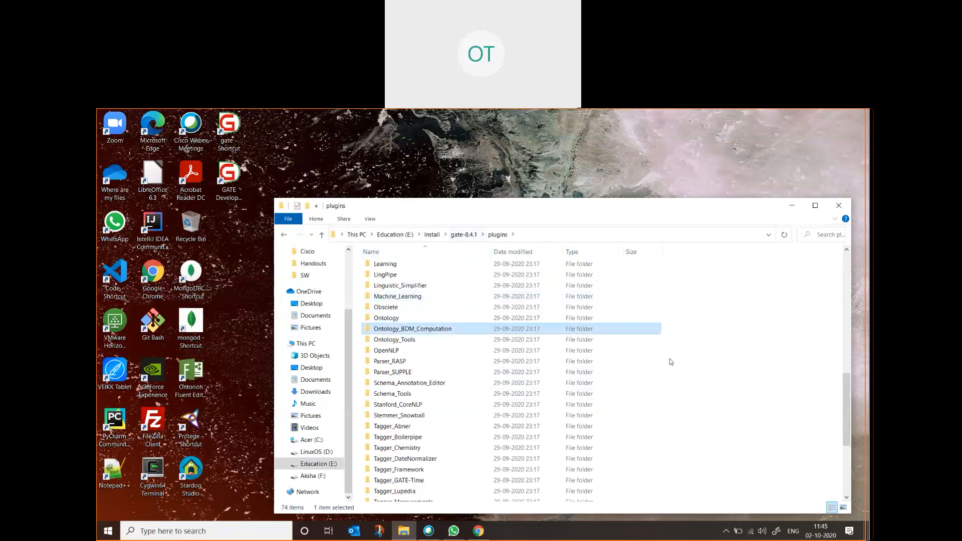
- Open a second File Explorer window and go to the gate-developer-8.6.1 folder in E:\Install
click(740, 398)
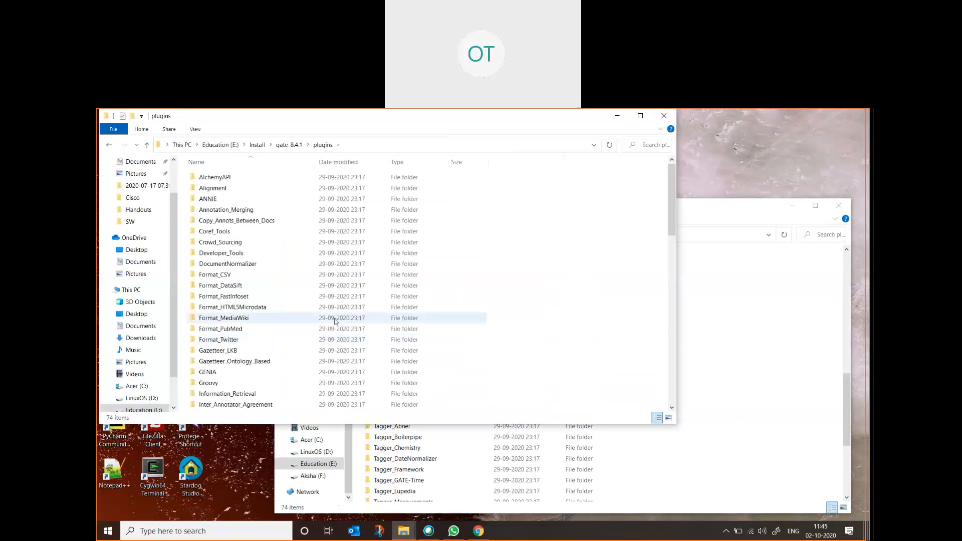
click(289, 145)
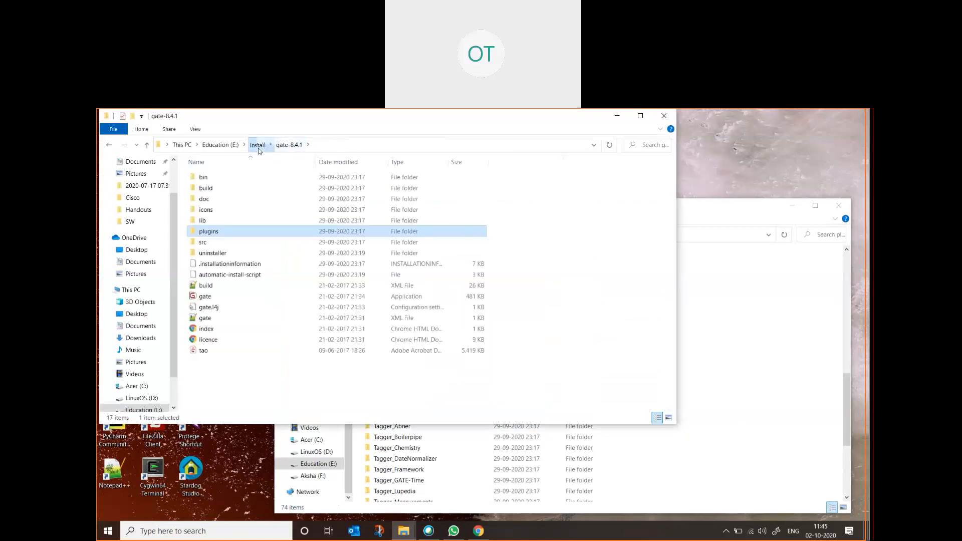
click(257, 145)
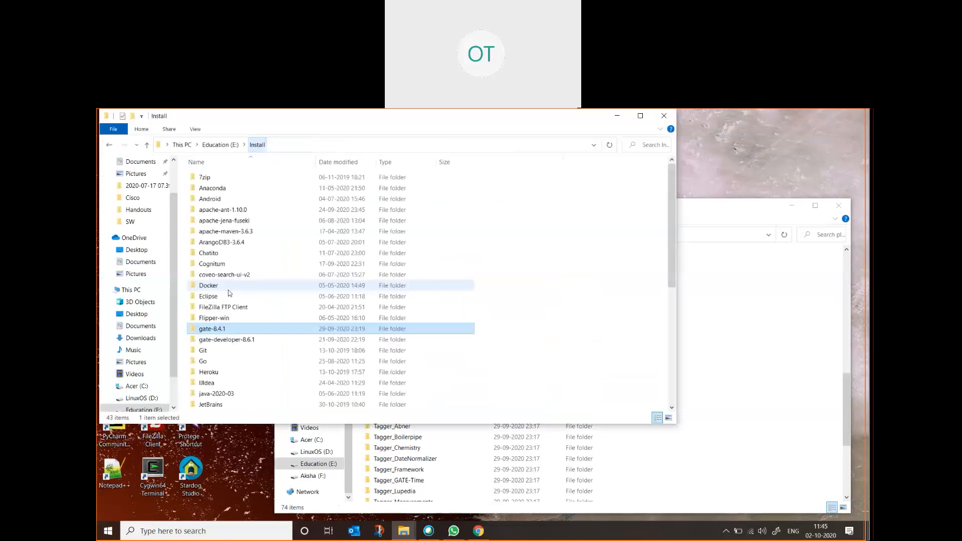
click(253, 340)
double_click(252, 340)
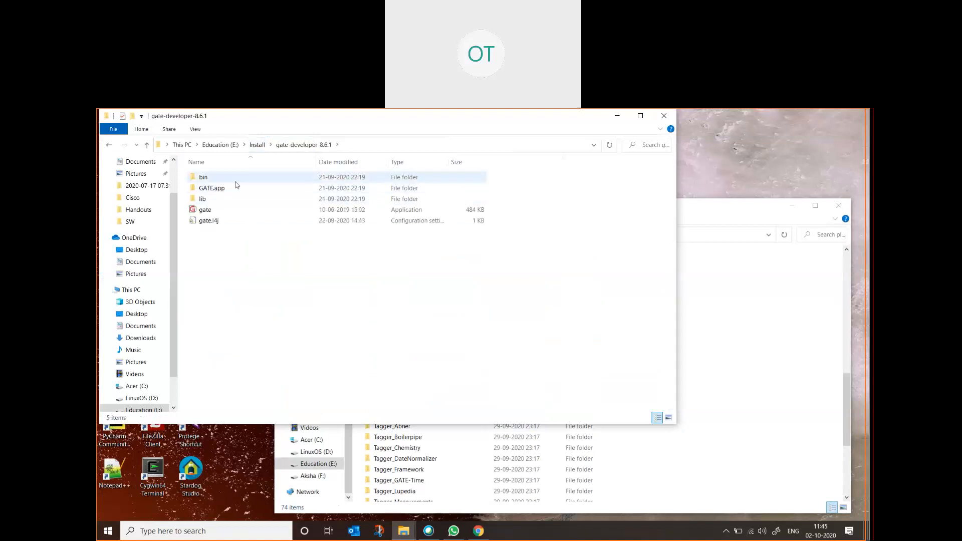
- Open the lib folder of gate-developer-8.6.1 and look through its jar files
double_click(203, 199)
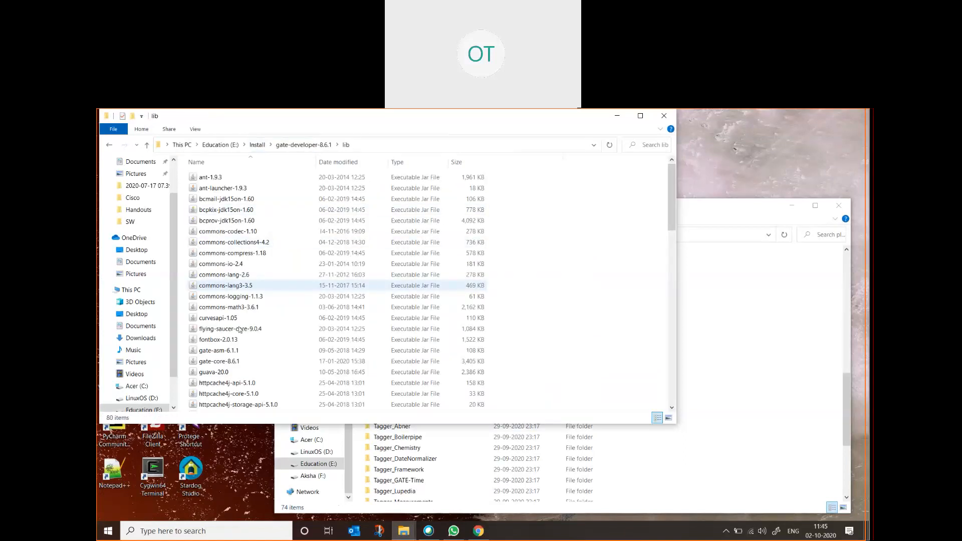
scroll(245, 362, down, 2)
scroll(245, 362, up, 2)
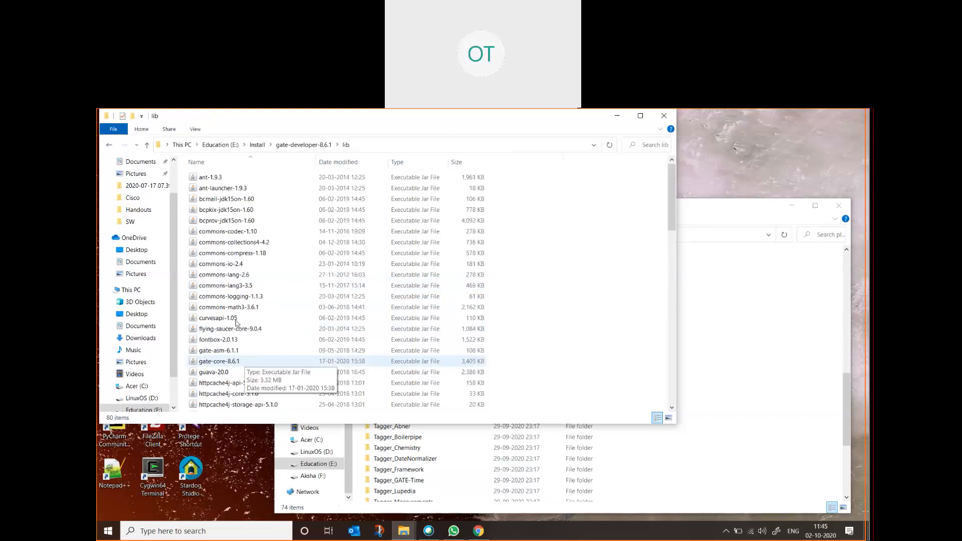
scroll(253, 326, down, 7)
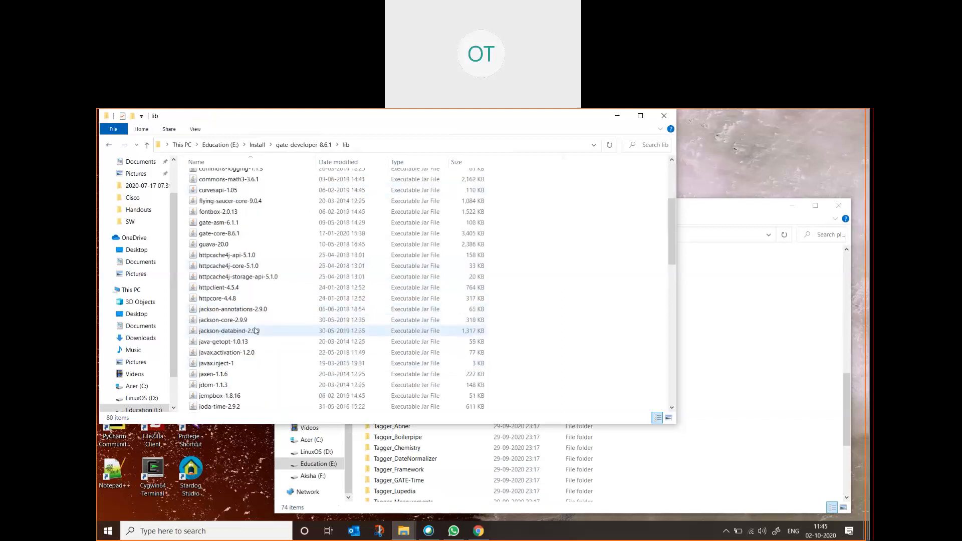
scroll(253, 331, up, 7)
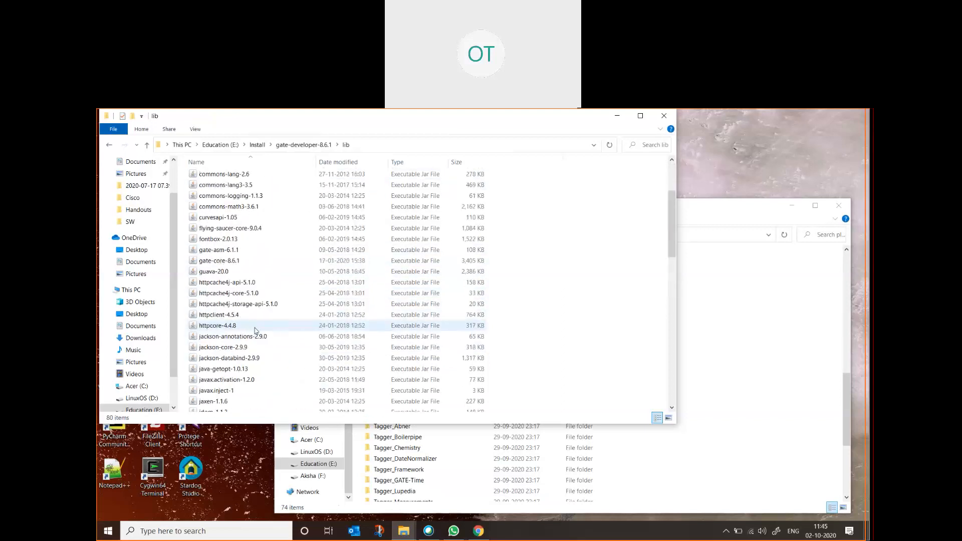
- Return to the gate-developer-8.6.1 and gate-8.4.1 folders and select the gate application file in each
click(304, 145)
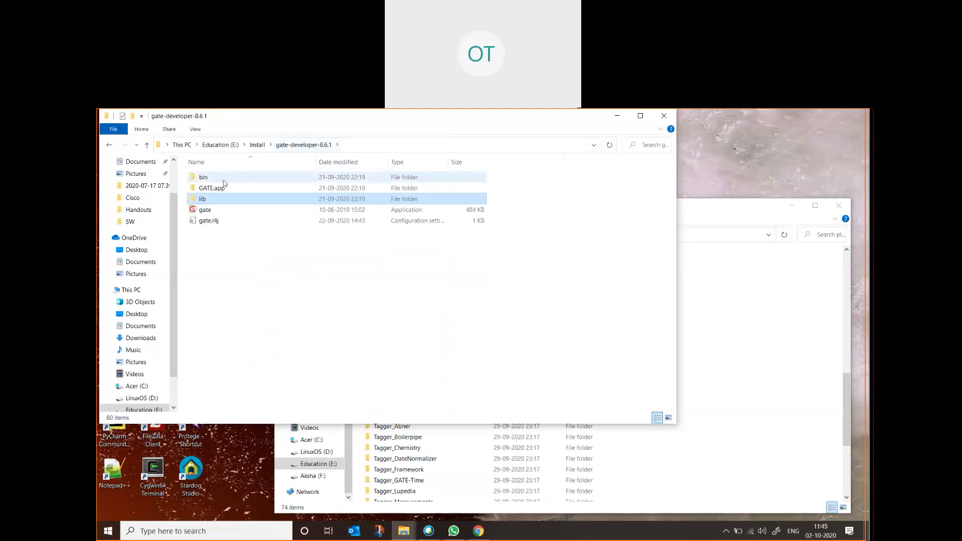
click(223, 210)
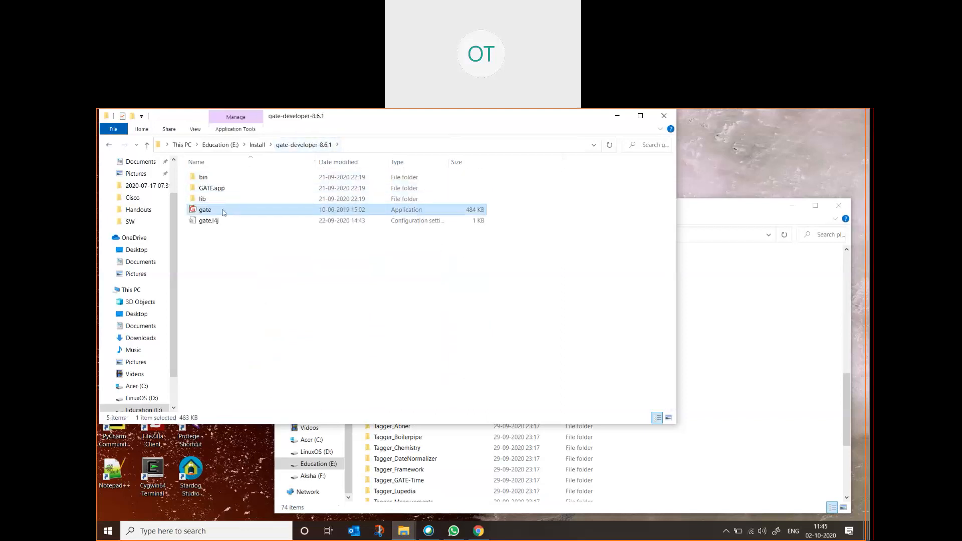
click(739, 314)
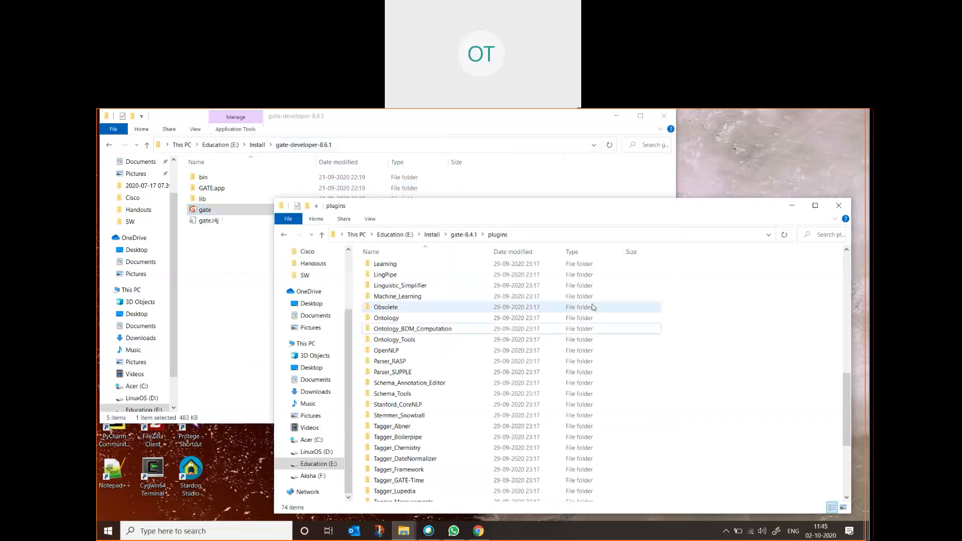
click(463, 235)
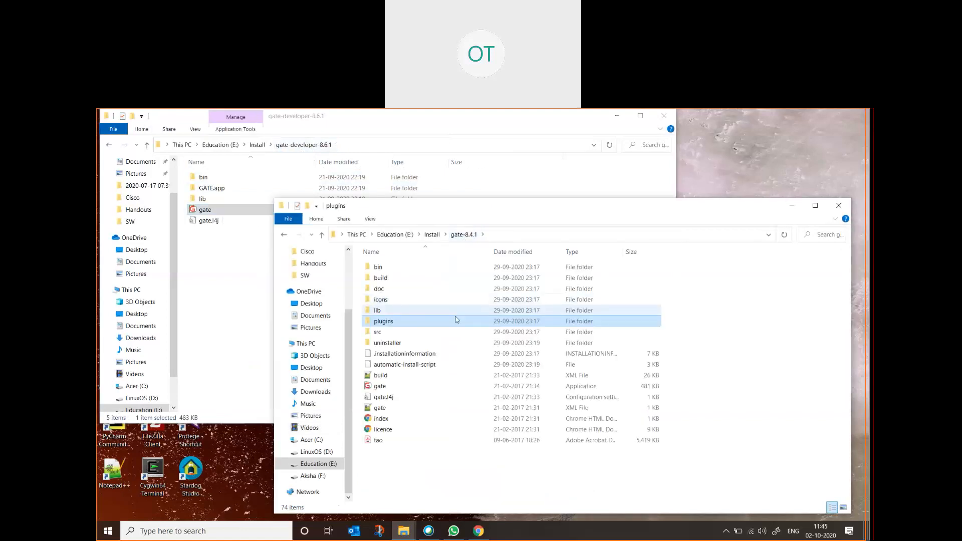
click(394, 387)
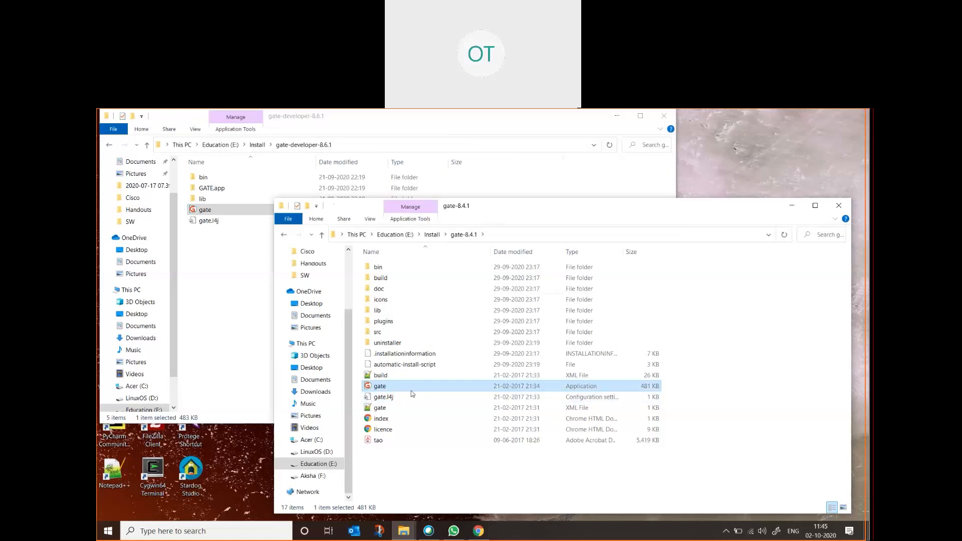
- Minimize both File Explorer windows and launch GATE Developer 8.6.1 from its desktop shortcut
click(793, 206)
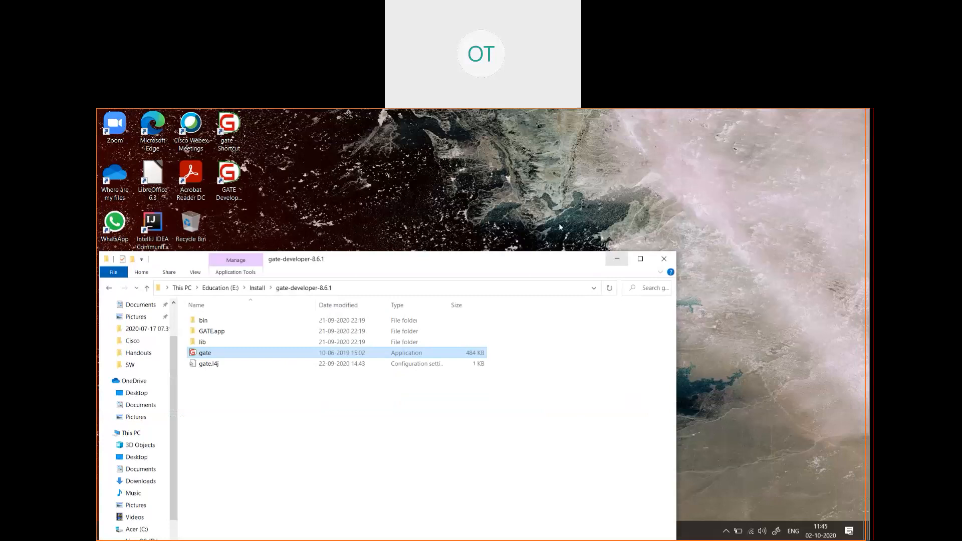
click(617, 255)
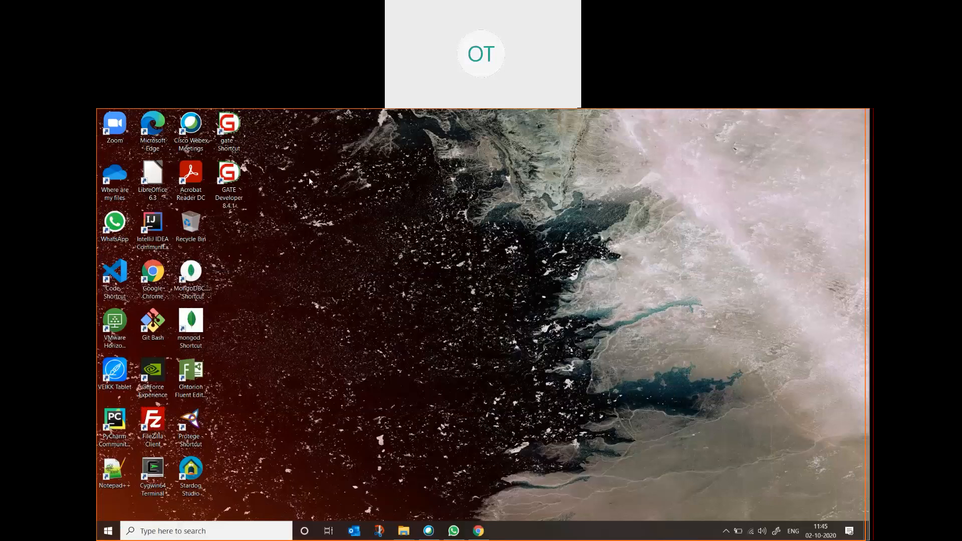
click(229, 135)
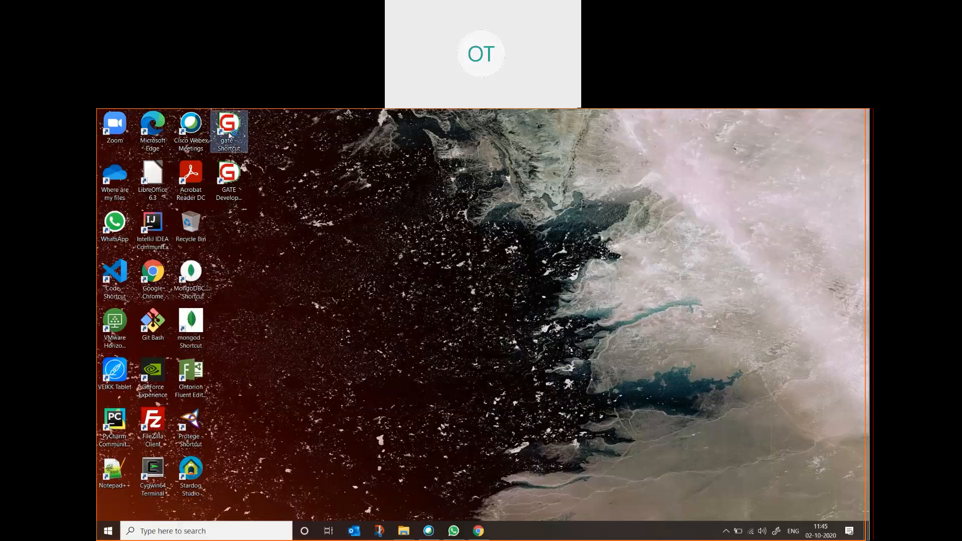
double_click(229, 134)
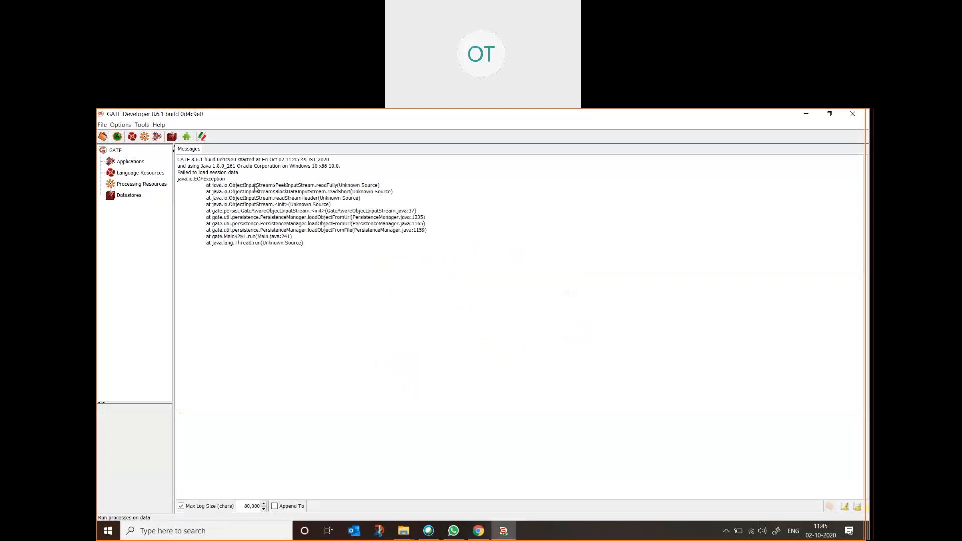
- Examine the file commands for creating applications, language resources, processing resources and datastores, then dismiss them
click(116, 151)
click(102, 125)
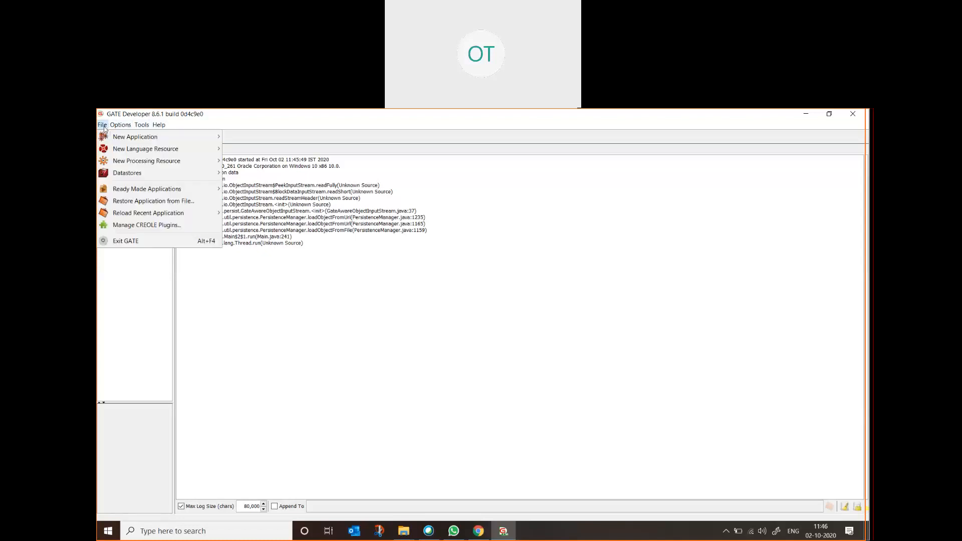
mouse_move(136, 138)
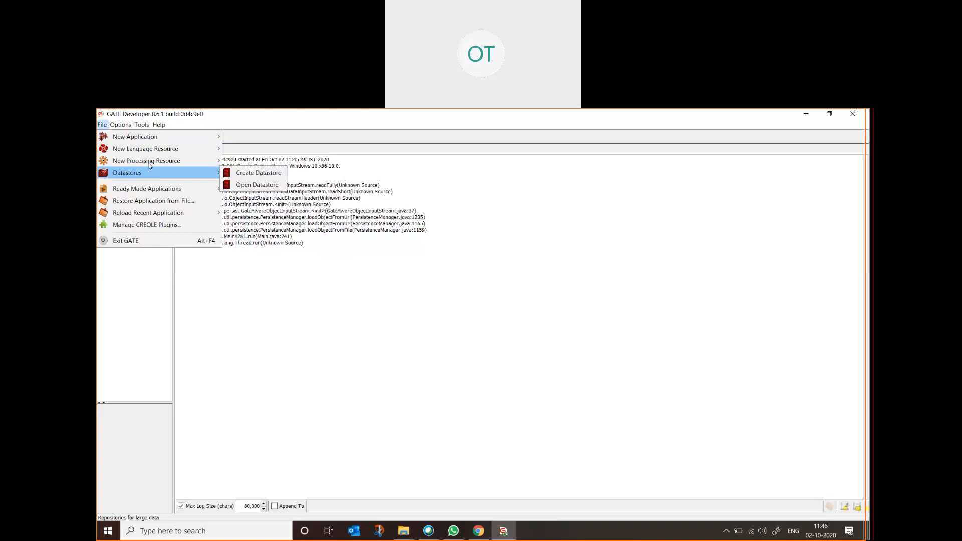
click(133, 286)
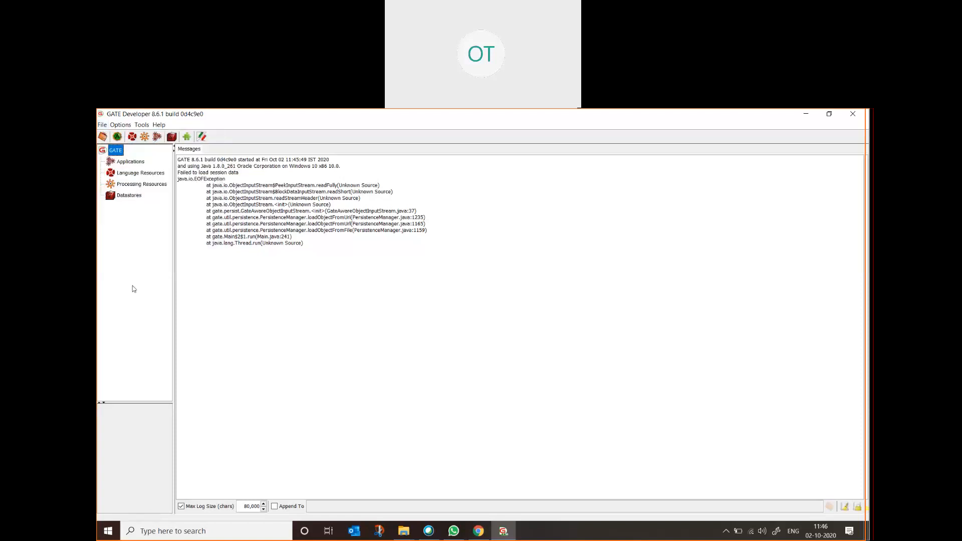
- Go through the Applications, Language Resources, Processing Resources and Datastores nodes of the GATE resource tree
click(134, 166)
click(135, 175)
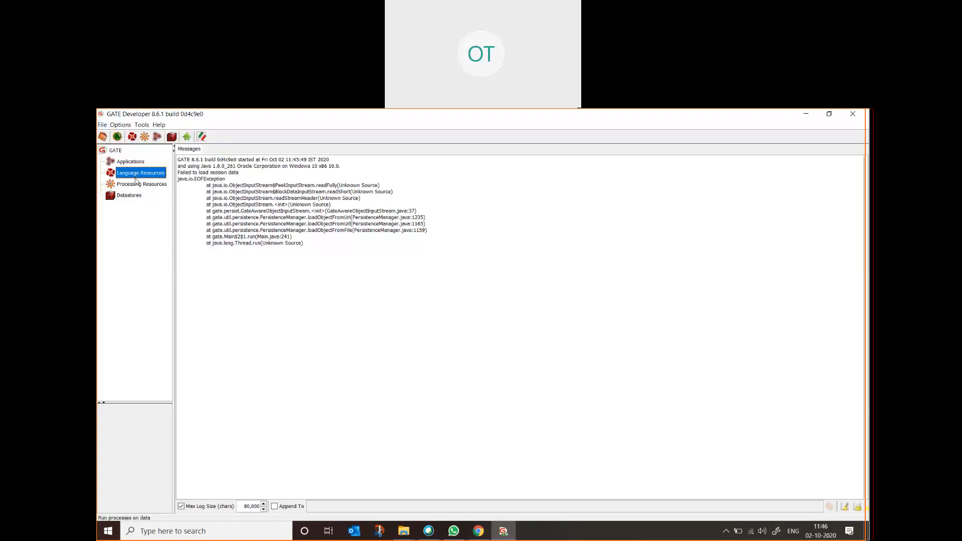
click(136, 185)
click(129, 197)
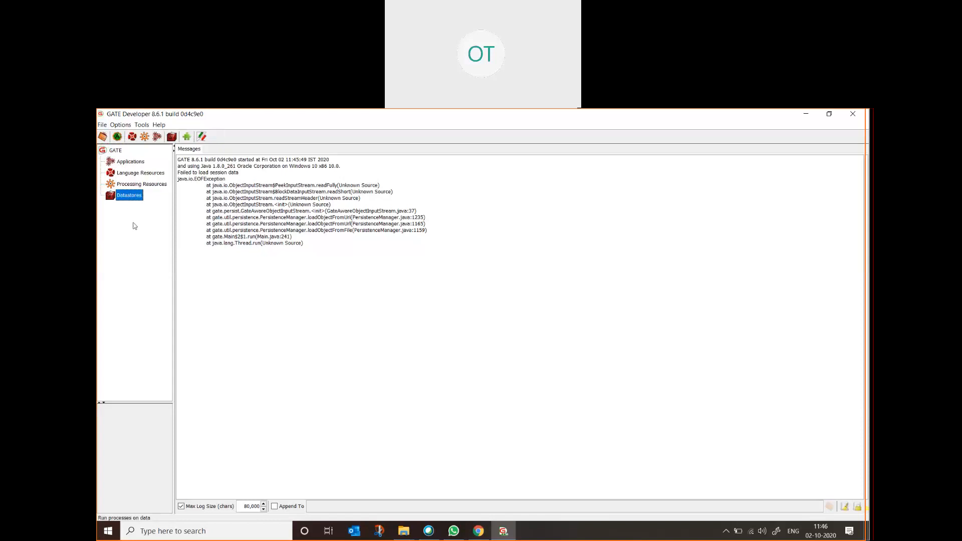
- View the ANNIE and OpenNLP ready-made applications offered for the Applications node, then dismiss the list
click(131, 162)
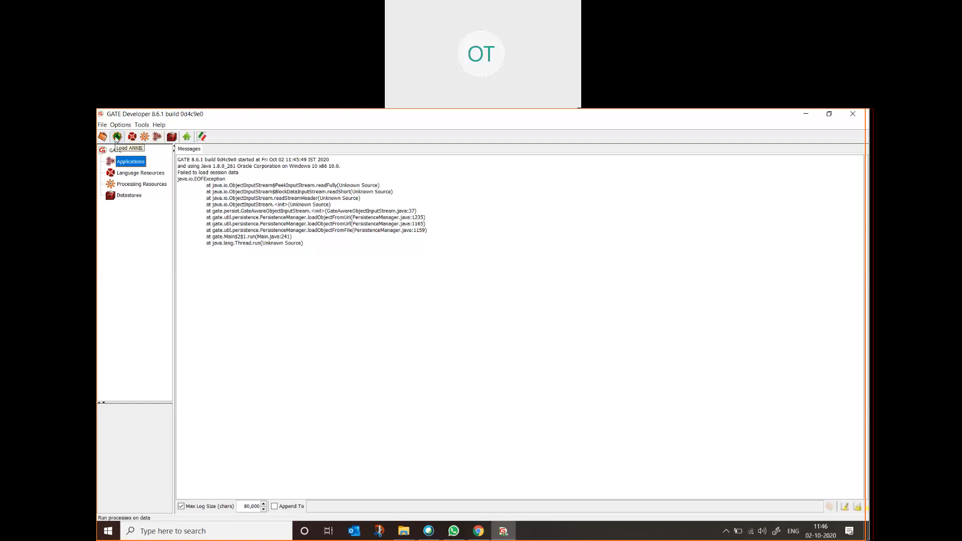
right_click(136, 162)
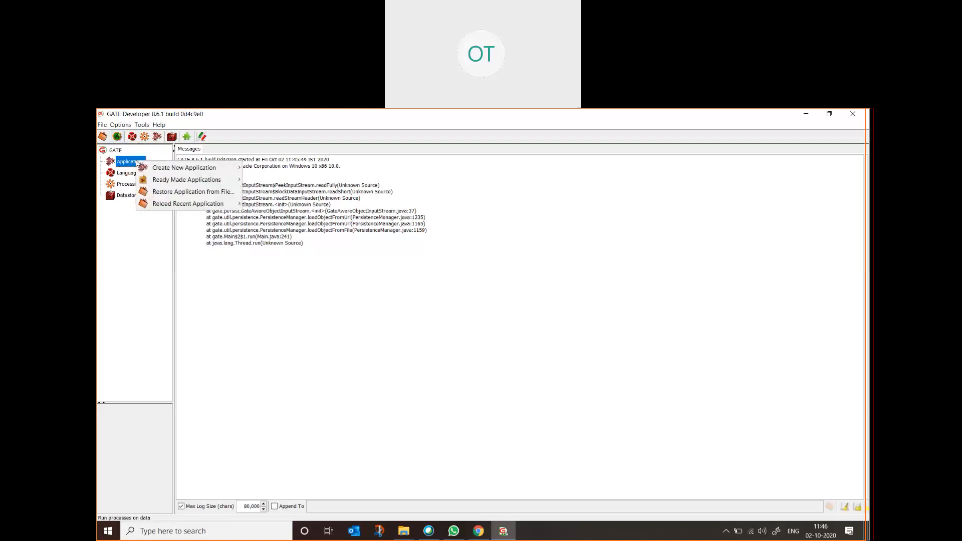
mouse_move(163, 182)
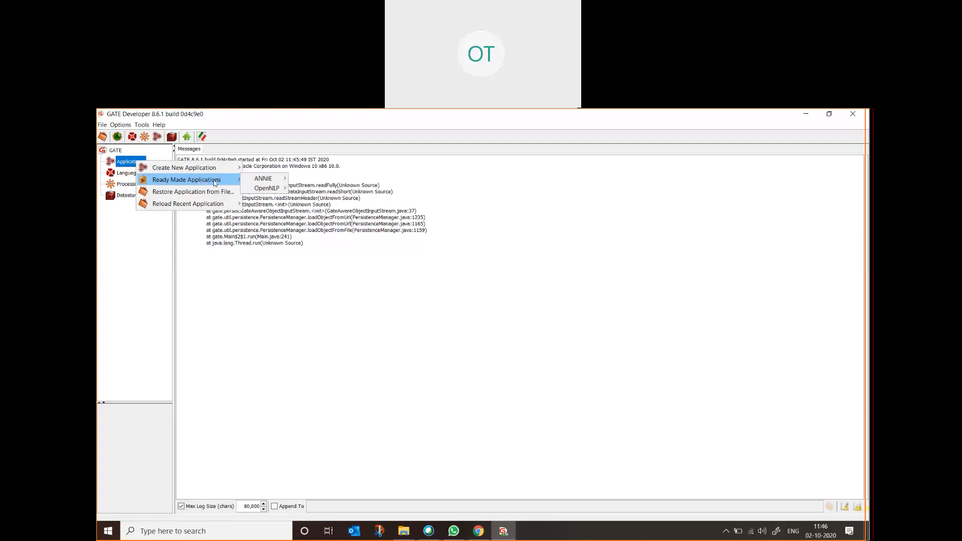
mouse_move(265, 189)
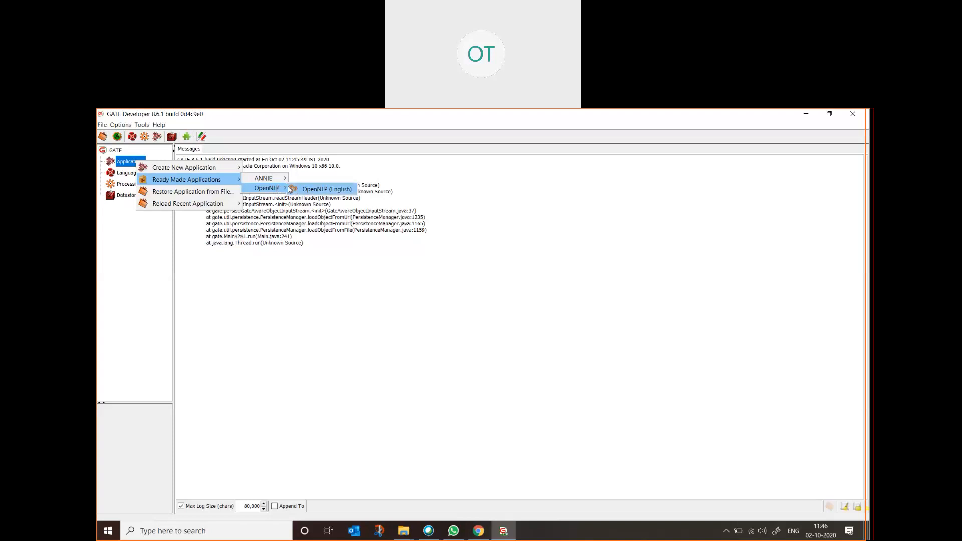
click(271, 279)
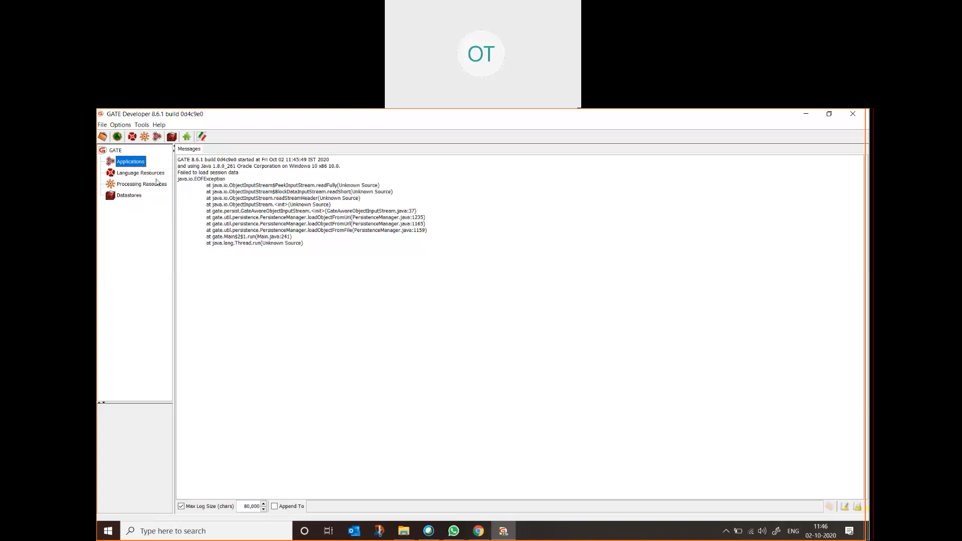
- Select Language Resources, then check the creation option offered for Processing Resources and dismiss it
click(154, 176)
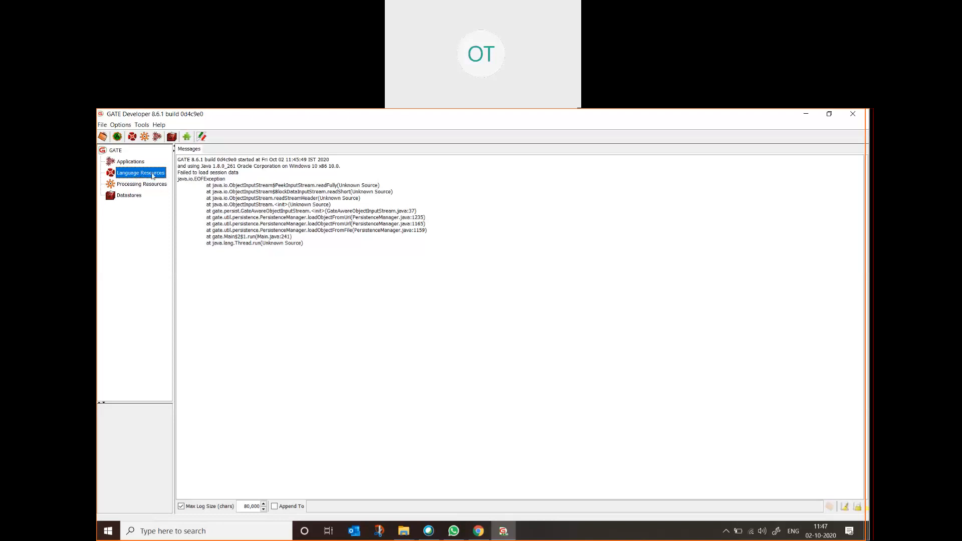
click(139, 185)
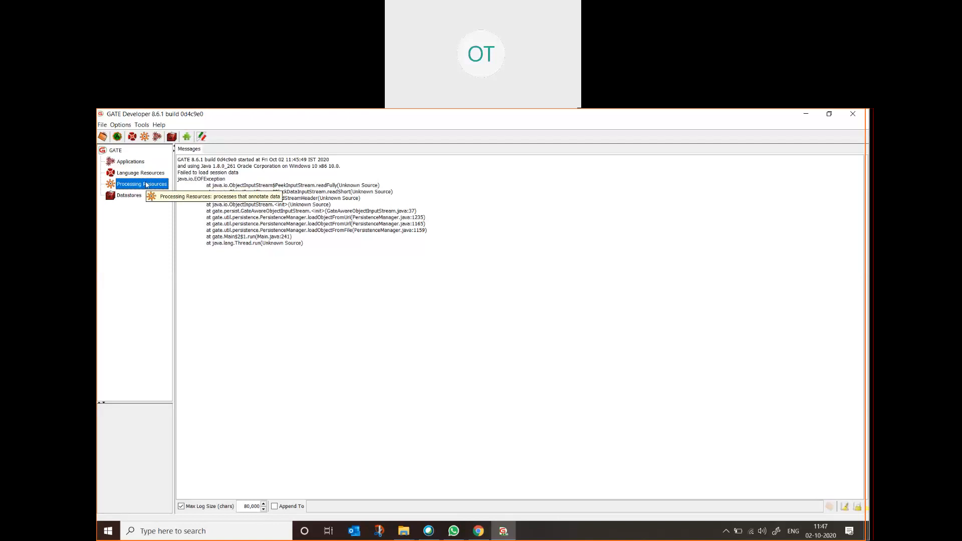
right_click(146, 184)
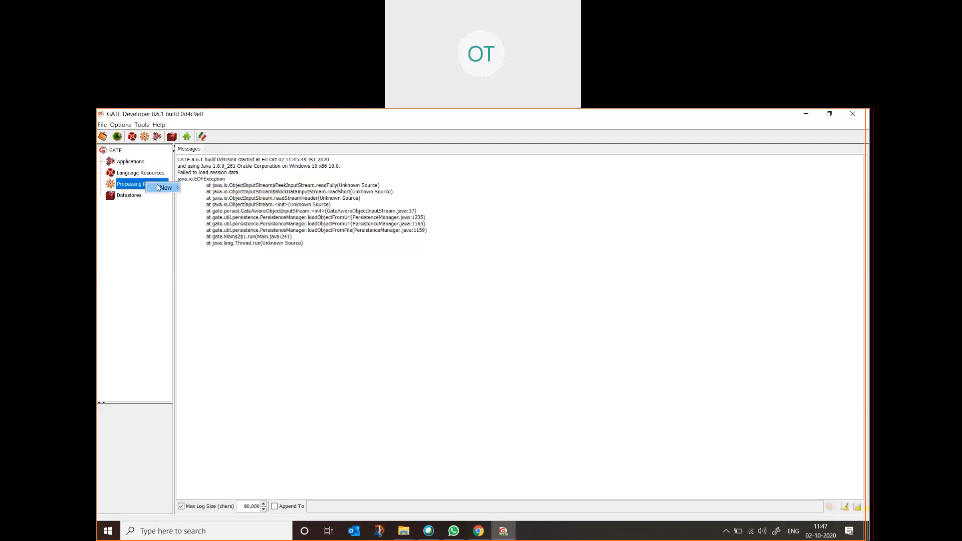
click(127, 185)
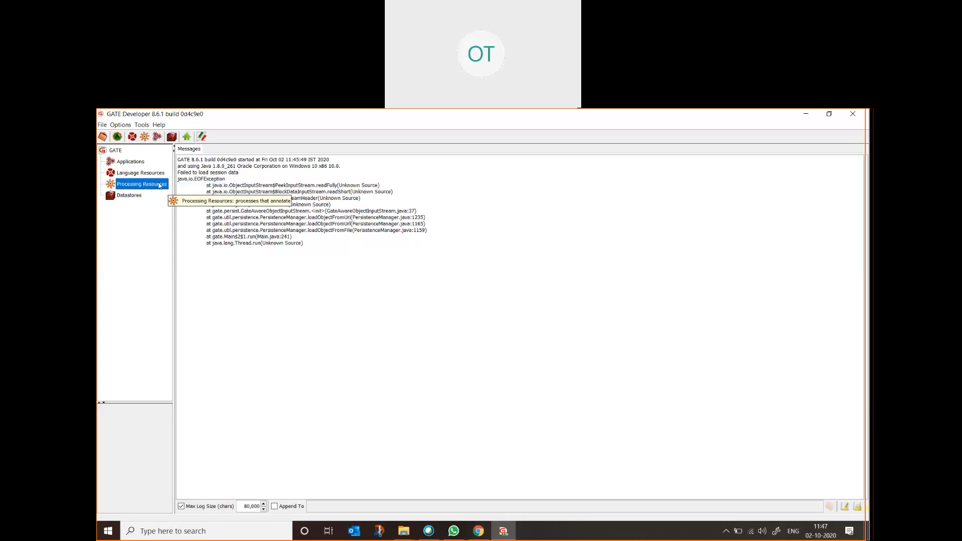
- Go through the Applications, Language Resources, Processing Resources and Datastores nodes again, ending on Applications
click(134, 166)
click(137, 174)
click(144, 184)
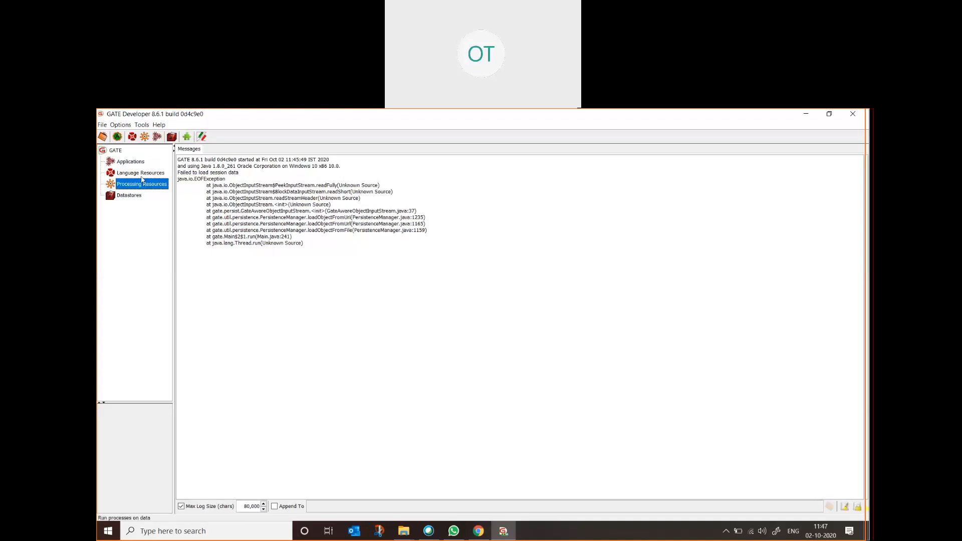
click(140, 196)
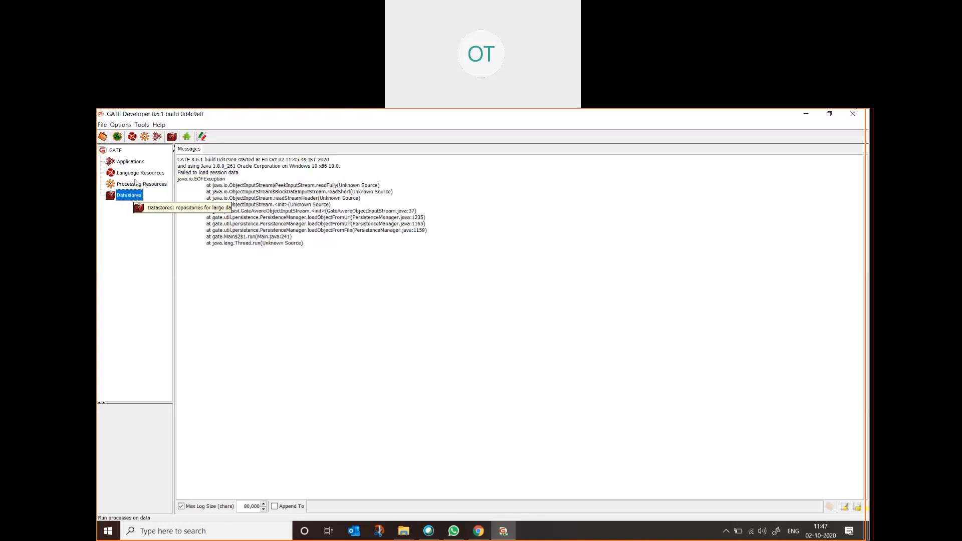
click(133, 164)
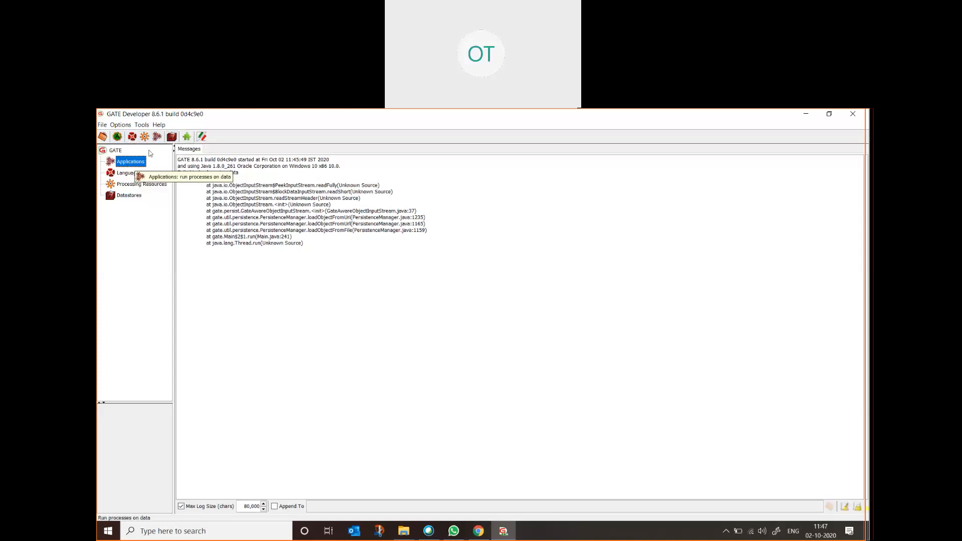
- Examine the plugin list in the CREOLE Plugin Manager of GATE 8.6.1, including its Load Now and Load Always settings, then close it
click(187, 136)
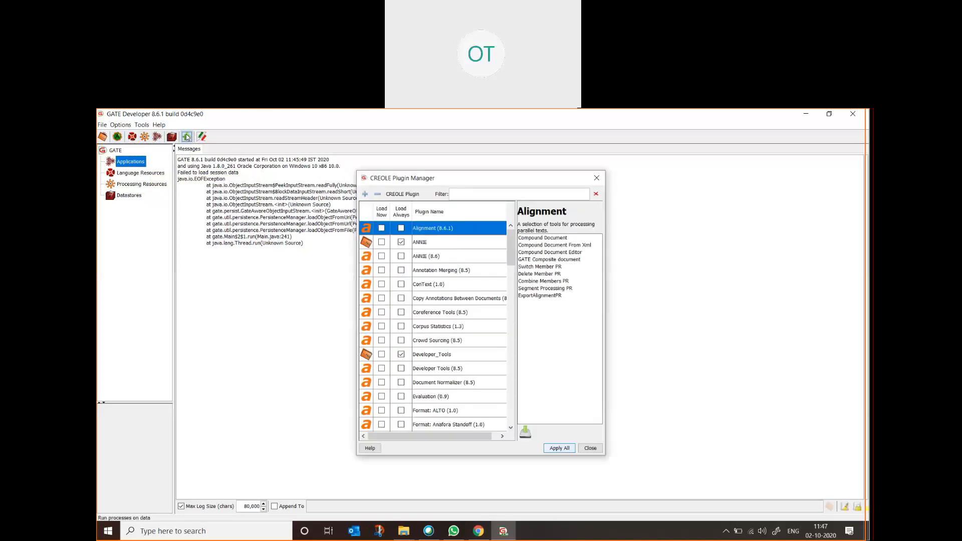
scroll(449, 352, down, 5)
scroll(450, 352, down, 15)
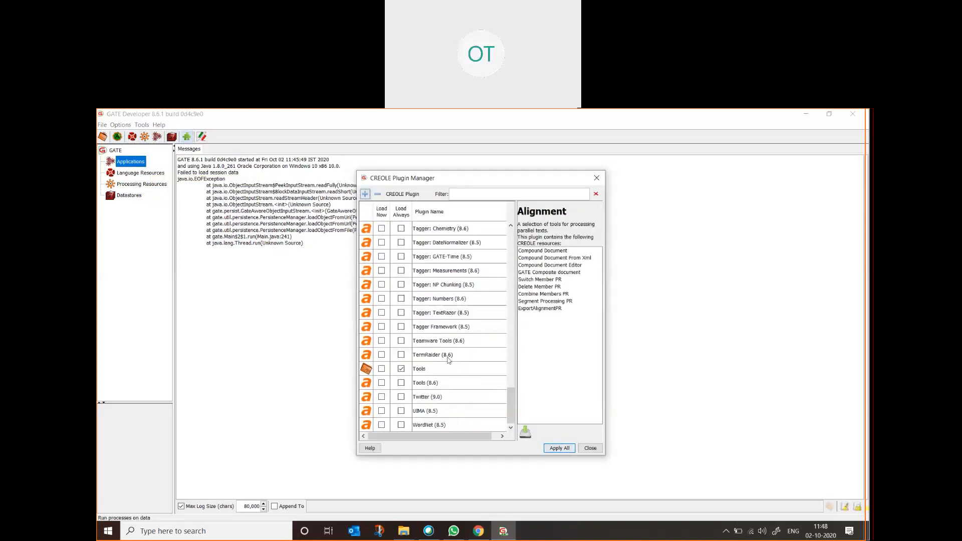
scroll(449, 352, up, 20)
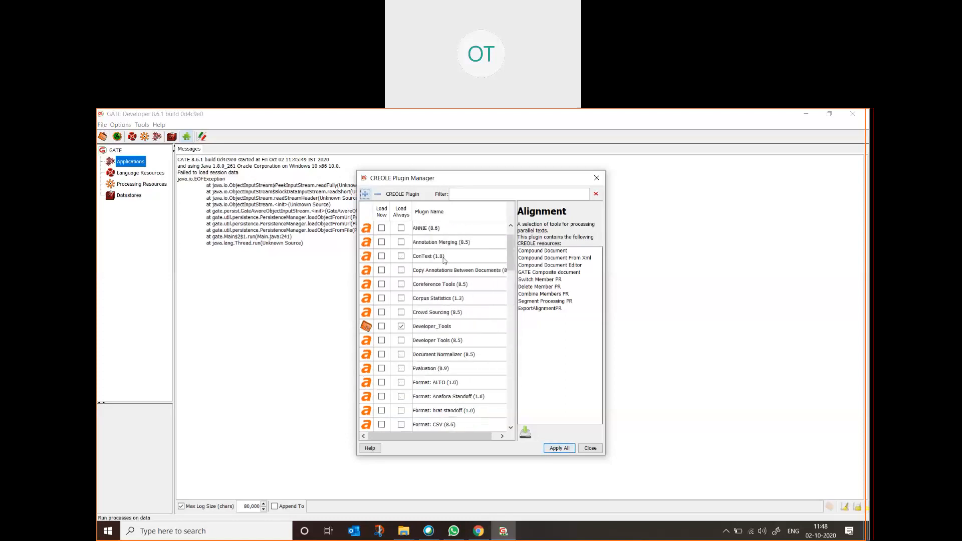
scroll(445, 261, up, 2)
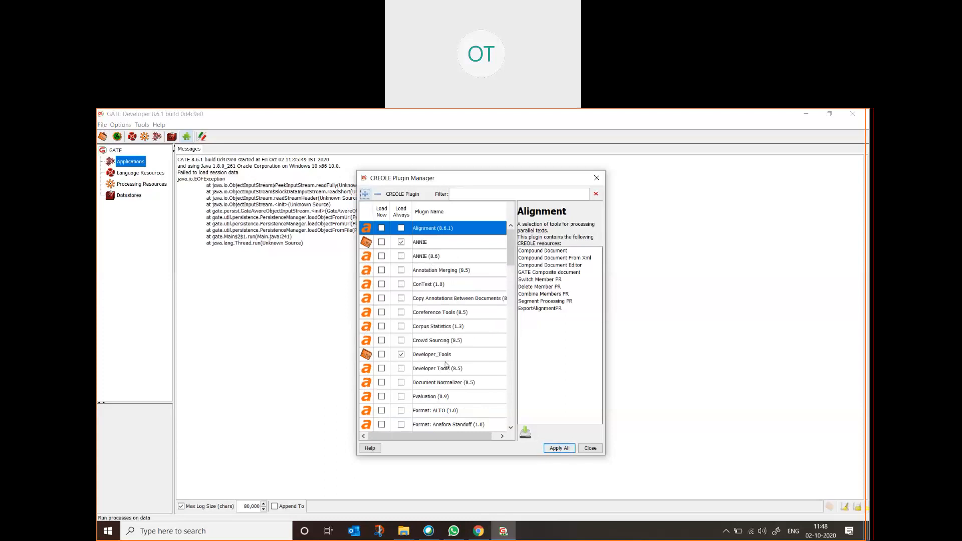
scroll(446, 366, down, 20)
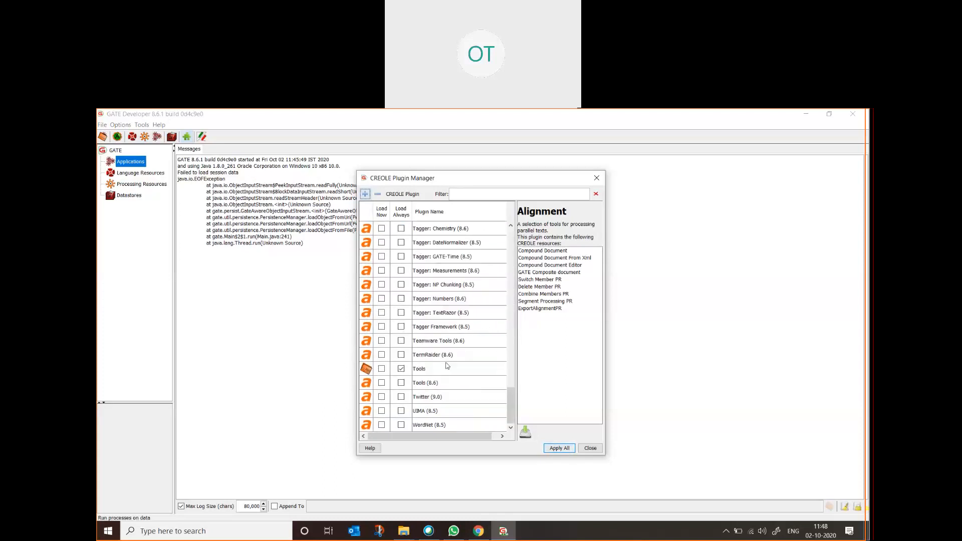
scroll(426, 351, up, 12)
scroll(428, 357, up, 3)
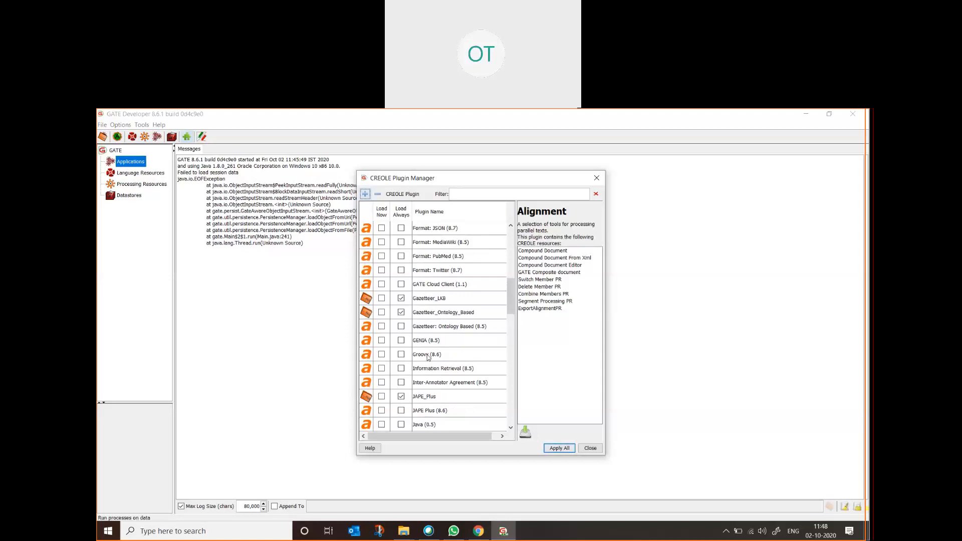
scroll(428, 356, up, 1)
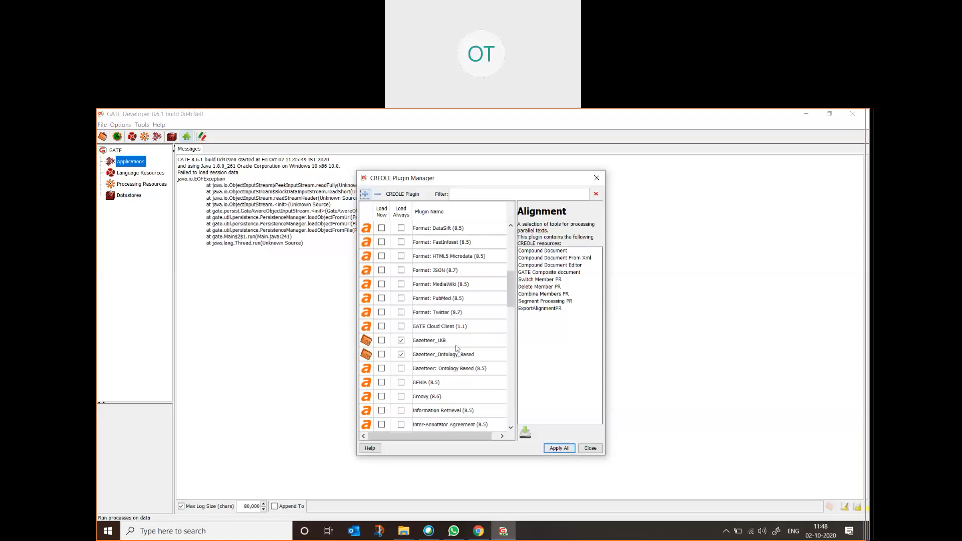
scroll(455, 347, down, 3)
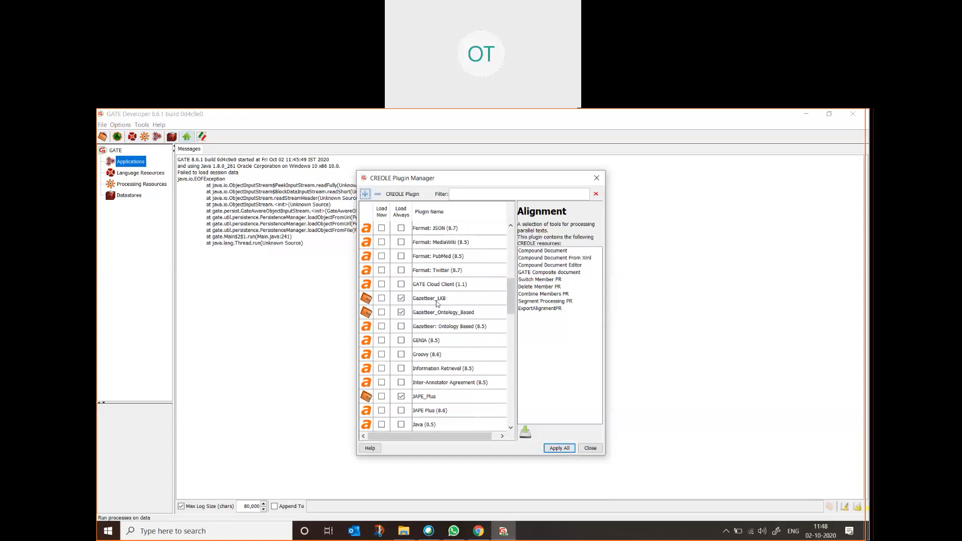
scroll(423, 326, up, 5)
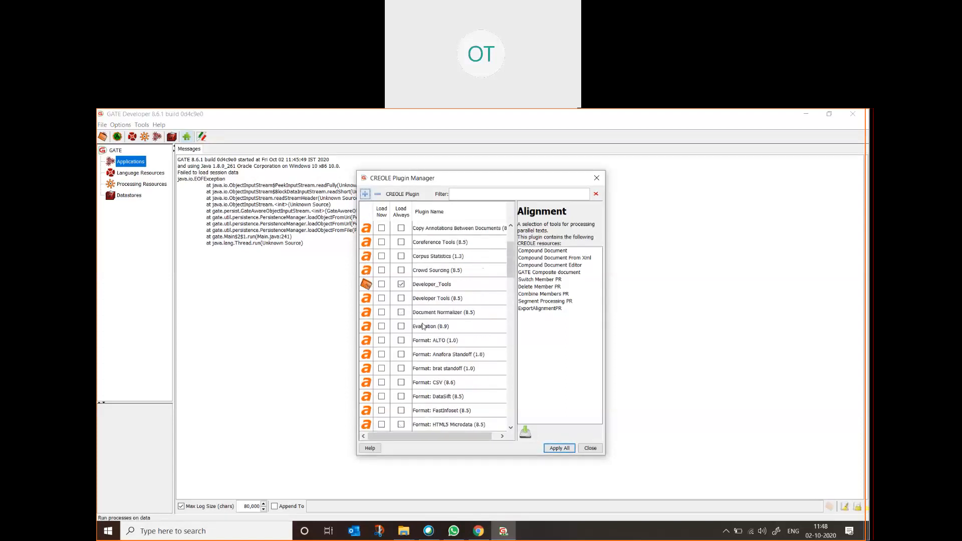
scroll(423, 326, up, 2)
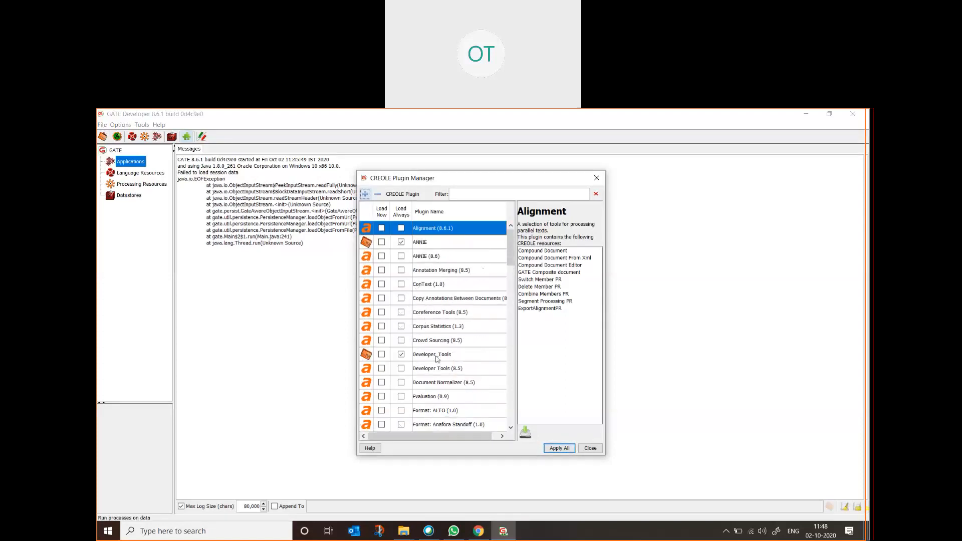
scroll(454, 360, down, 8)
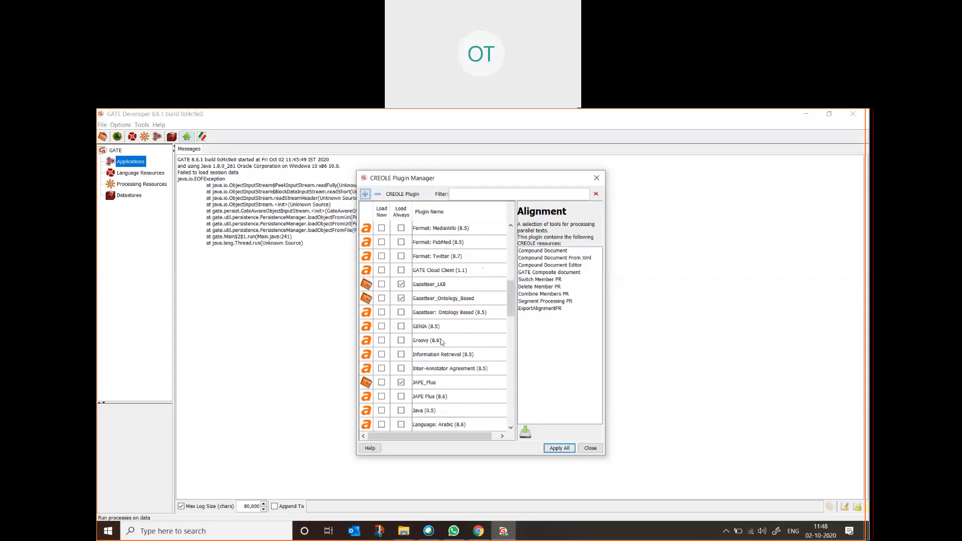
scroll(446, 341, up, 6)
scroll(451, 340, up, 2)
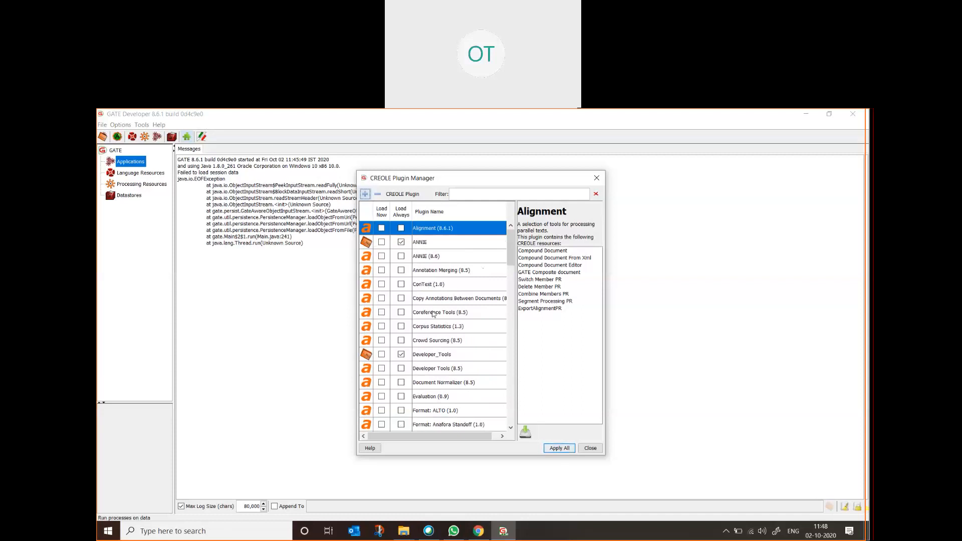
scroll(435, 353, down, 2)
scroll(436, 352, down, 15)
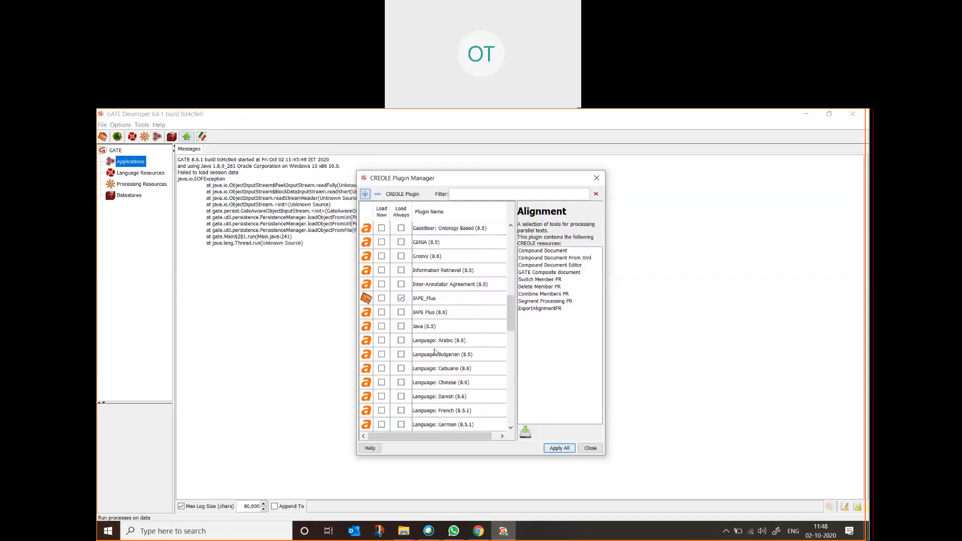
click(590, 449)
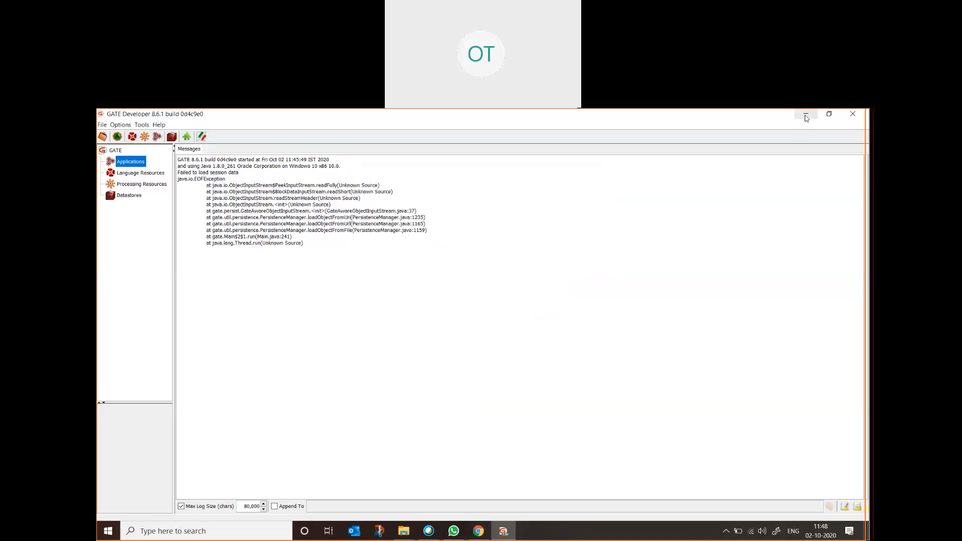
- Minimize GATE Developer 8.6.1 and launch GATE Developer 8.4.1 from its desktop shortcut
click(805, 115)
click(234, 178)
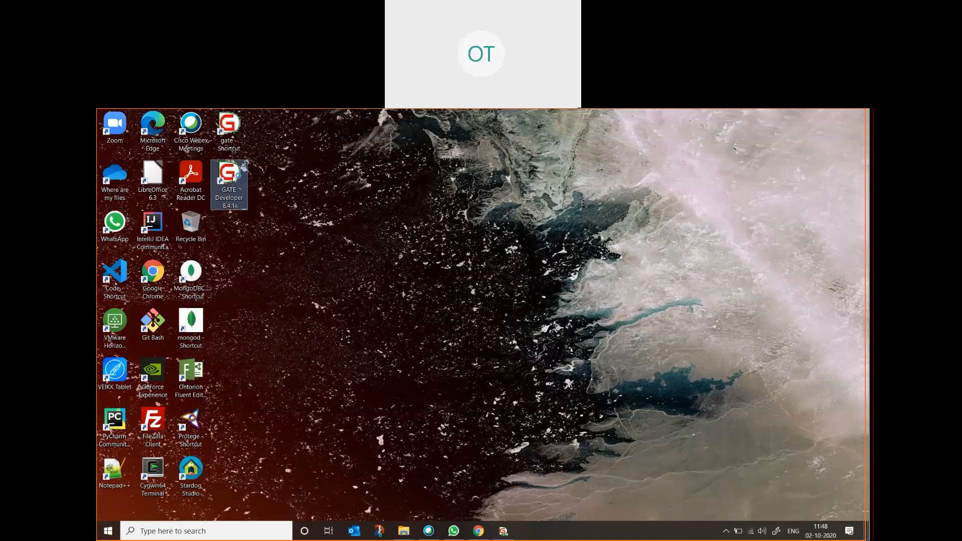
double_click(234, 178)
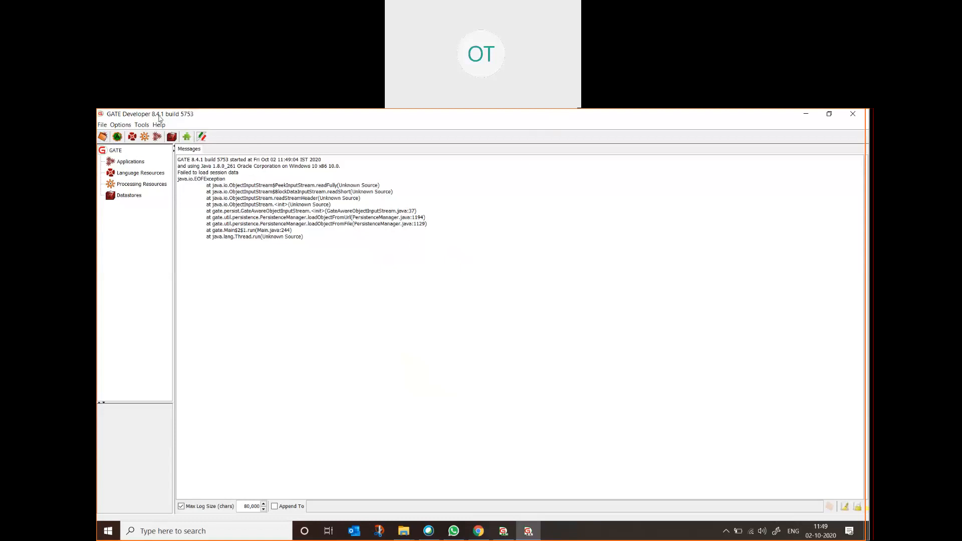
- Bring up the CREOLE Plugin Manager in GATE 8.4.1 and enlarge its window vertically to show more plugins
click(131, 162)
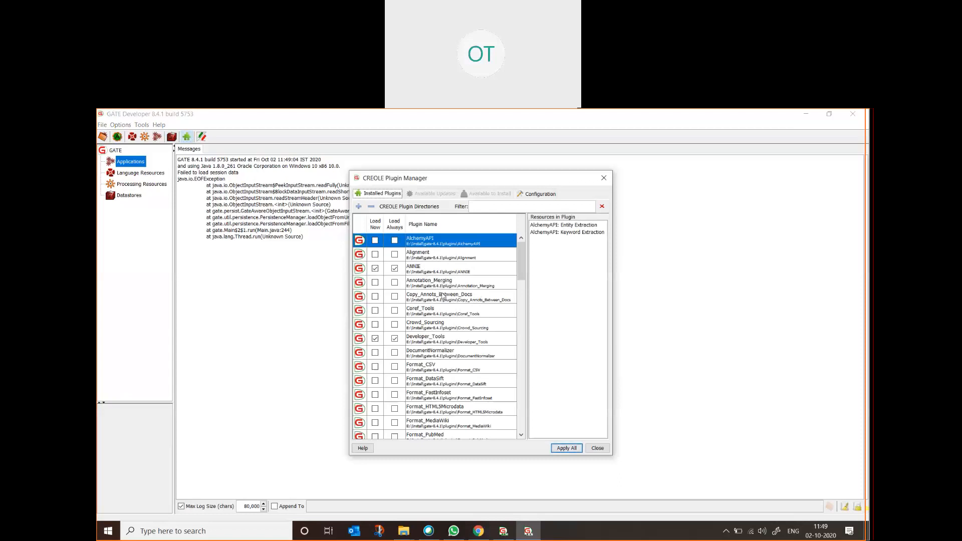
scroll(447, 346, down, 4)
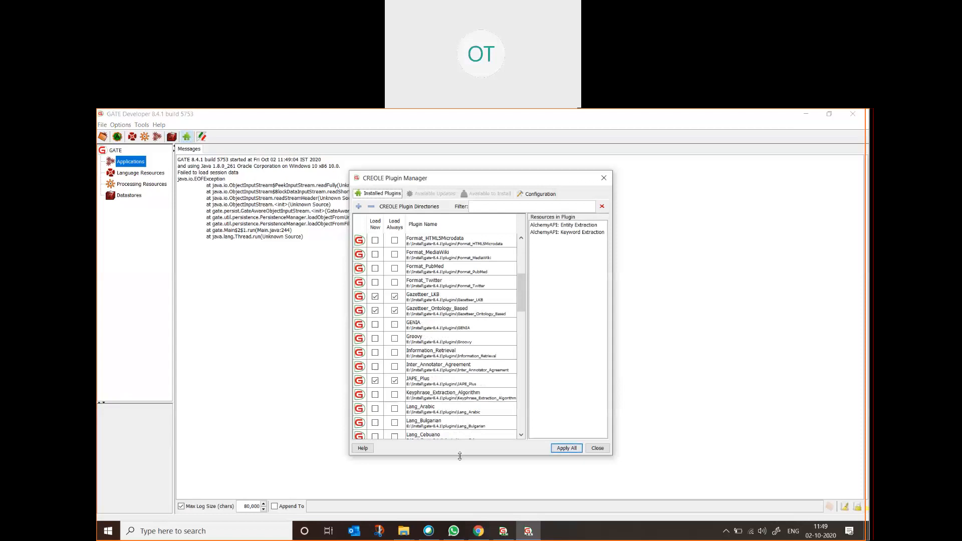
drag(468, 455, 467, 520)
drag(480, 171, 487, 133)
- Examine the installed plugins in GATE 8.4.1, their directories and their Load Now and Load Always settings
scroll(462, 325, down, 4)
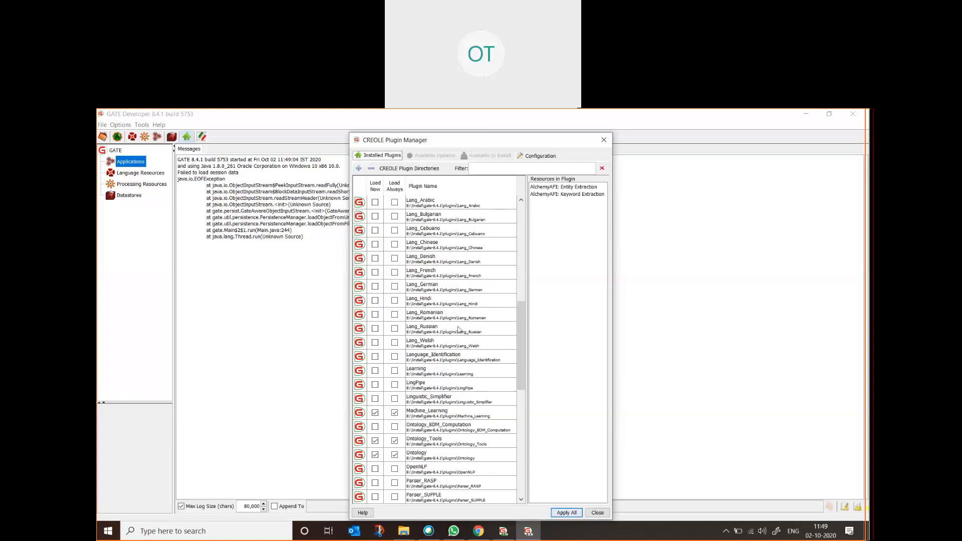
scroll(462, 325, down, 10)
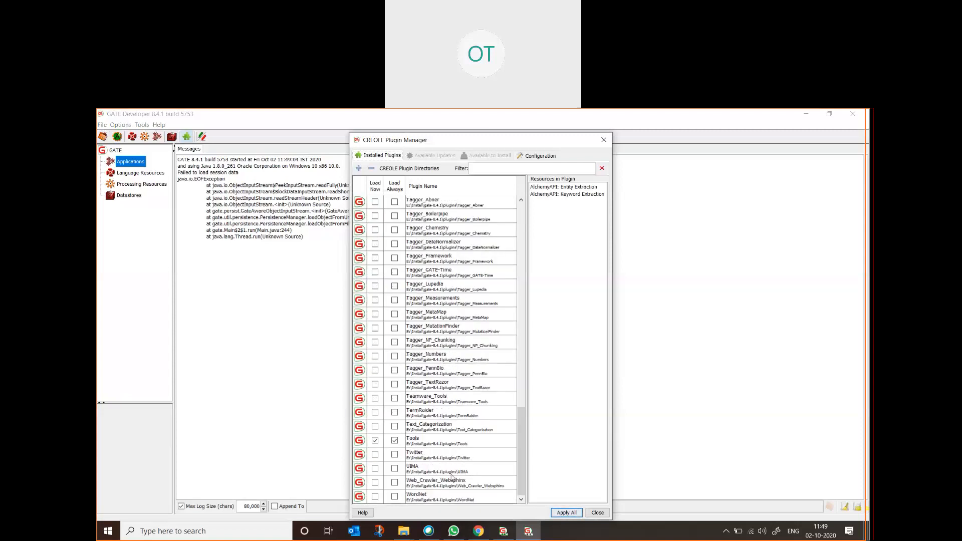
scroll(458, 445, up, 10)
scroll(458, 414, up, 6)
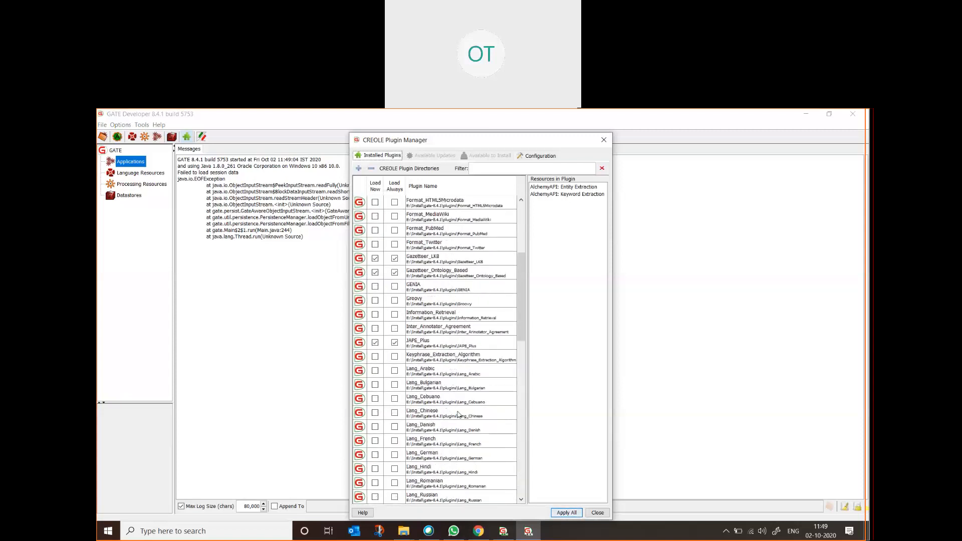
scroll(458, 414, up, 2)
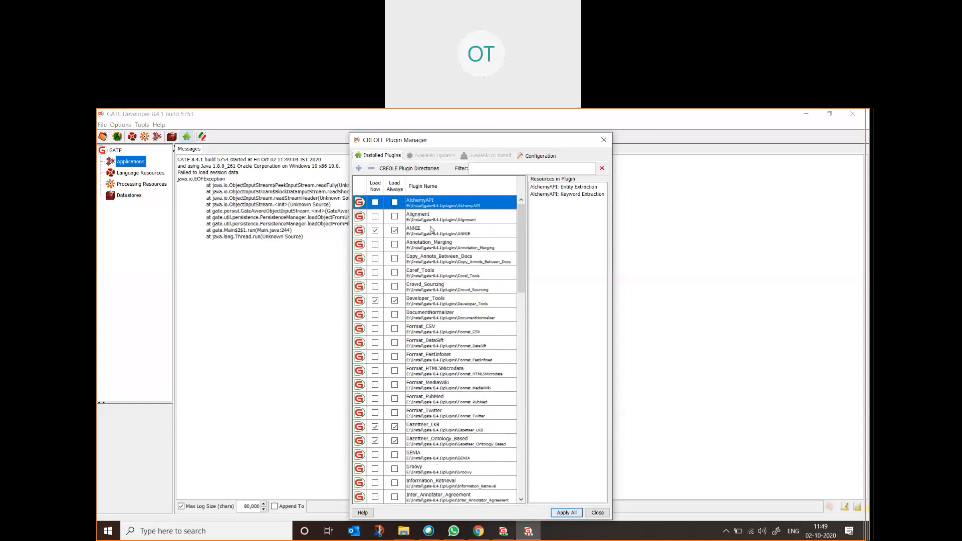
scroll(440, 311, down, 2)
scroll(440, 320, up, 2)
scroll(433, 357, down, 4)
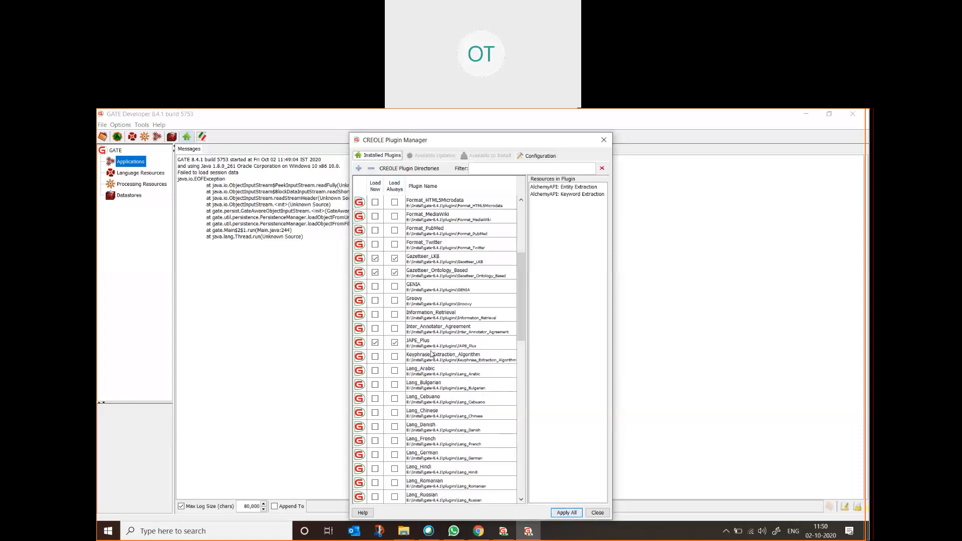
- Examine the remaining installed plugins of GATE 8.4.1 through to the end of the list, and close the CREOLE Plugin Manager
scroll(429, 346, down, 12)
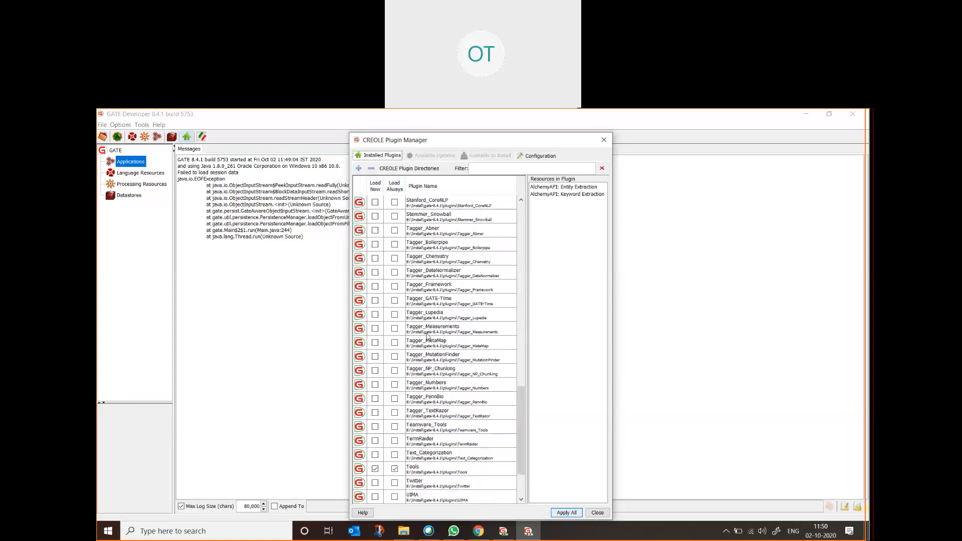
scroll(427, 337, up, 16)
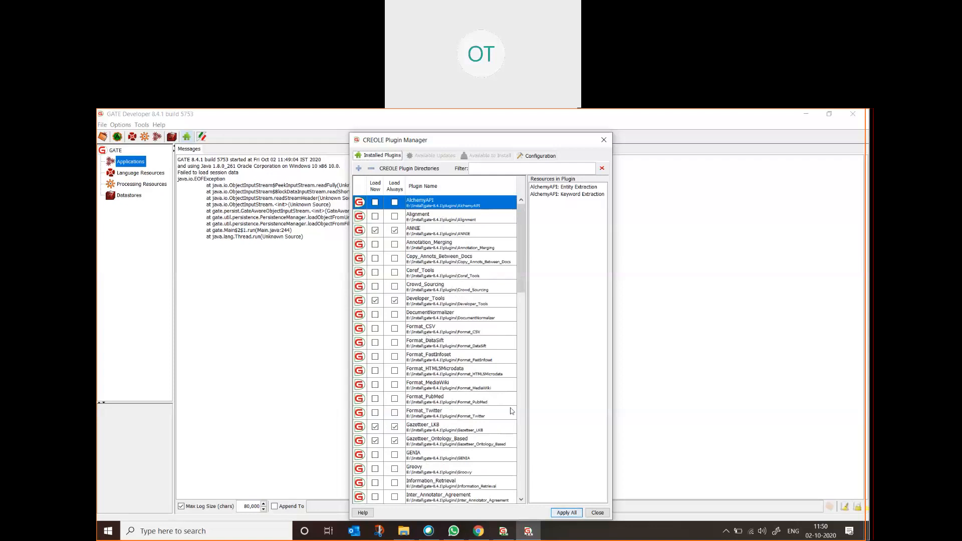
click(597, 513)
click(602, 516)
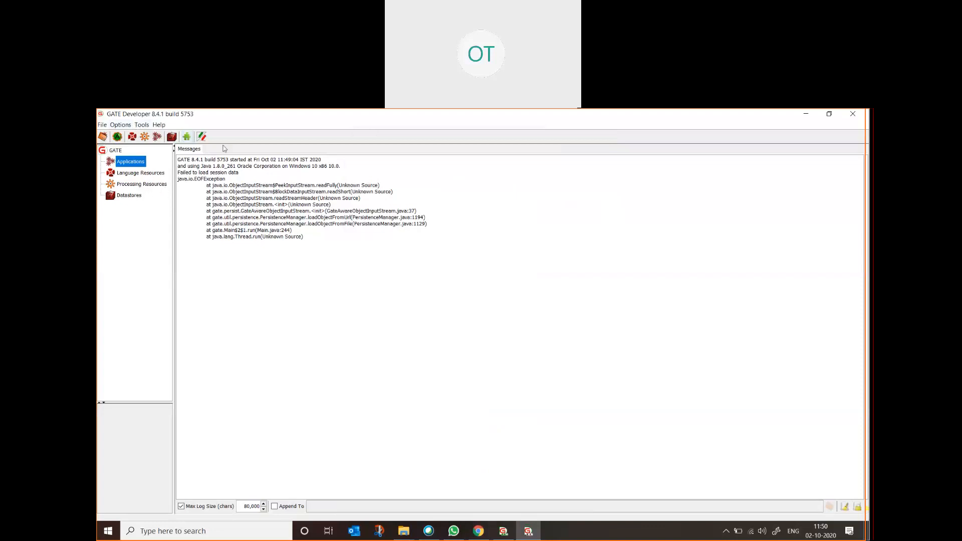
- Bring up the GATE Developer 8.6.1 window and close it
click(503, 531)
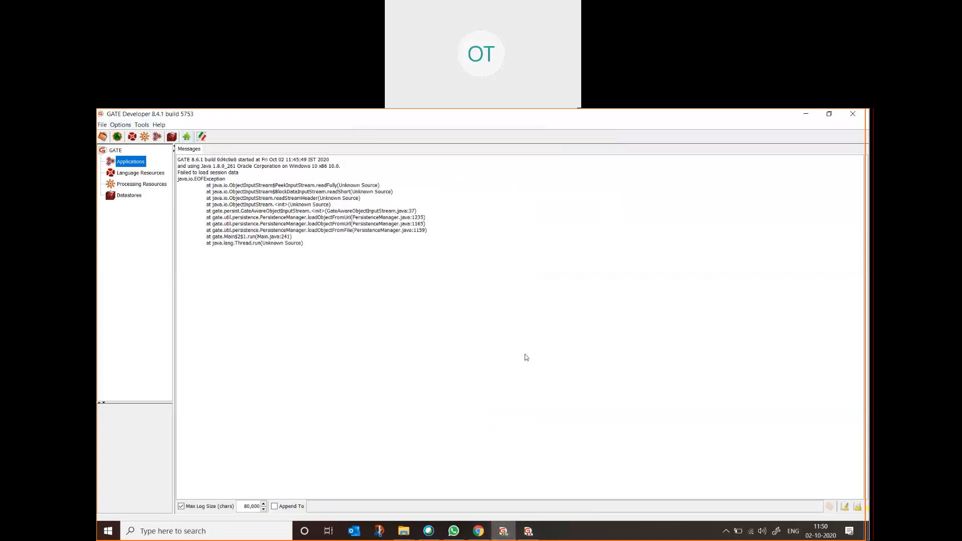
click(852, 115)
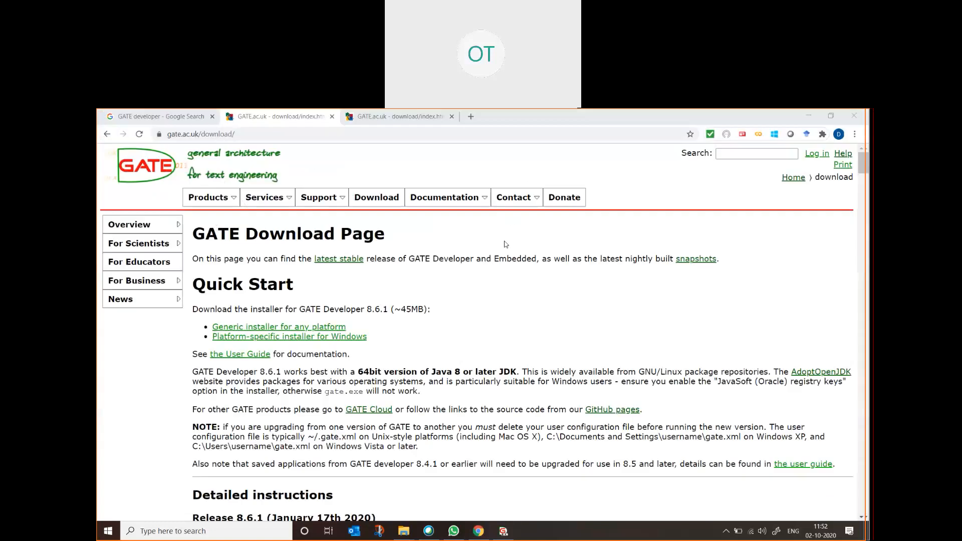
- Read the GATE Download Page in the browser, highlighting the "64bit version of Java 8 or later JDK" requirement
click(479, 344)
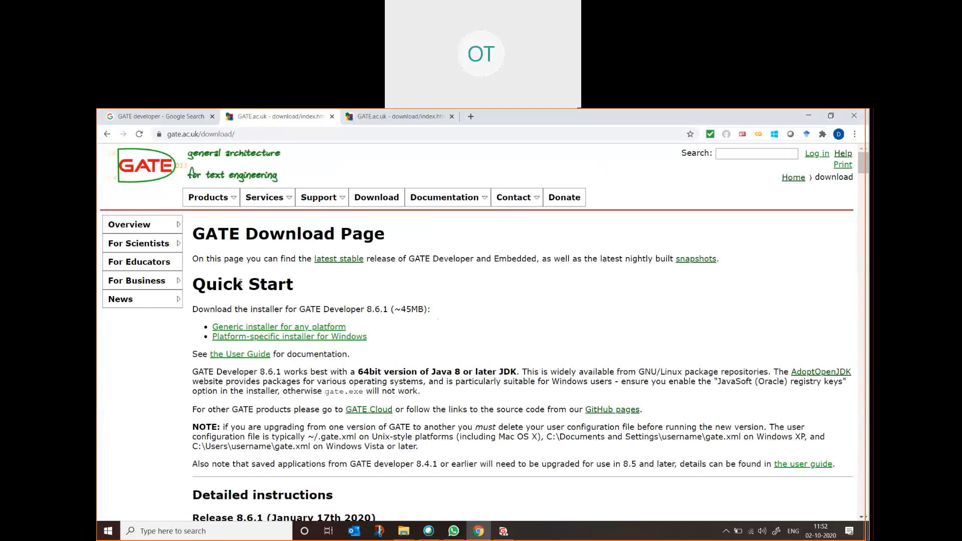
drag(363, 376, 520, 371)
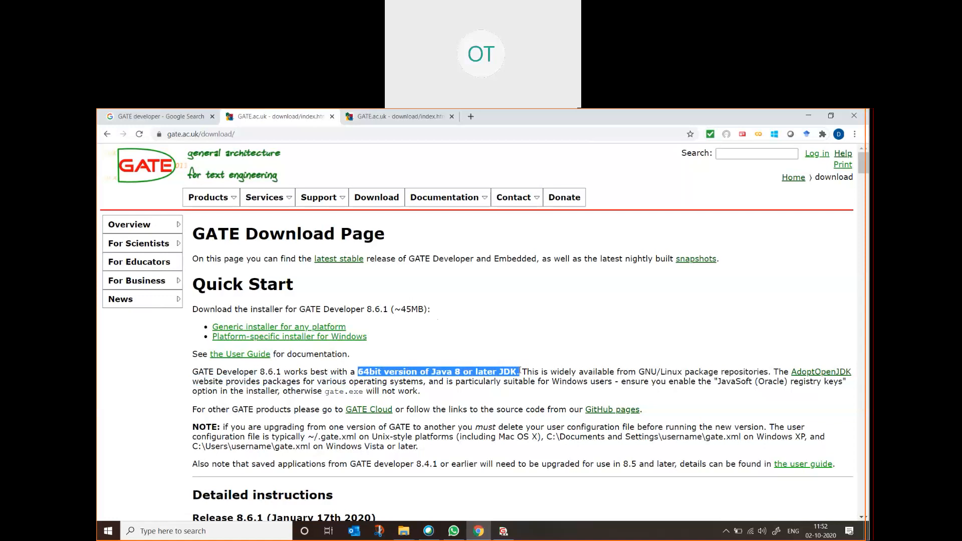
click(452, 380)
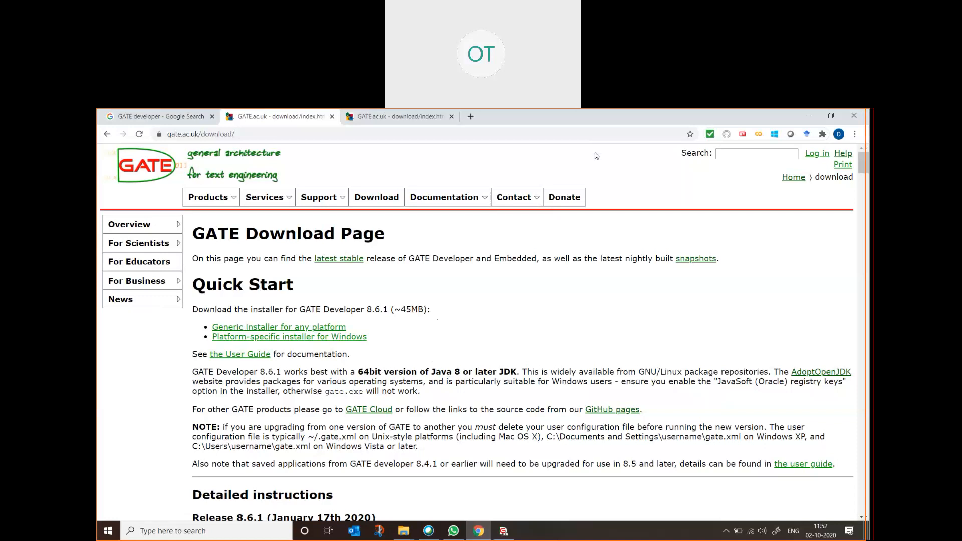
- Examine the detailed instructions for Release 8.6.1 and the old releases on the GATE Download Page
click(503, 532)
click(503, 532)
scroll(476, 407, down, 6)
scroll(476, 406, down, 15)
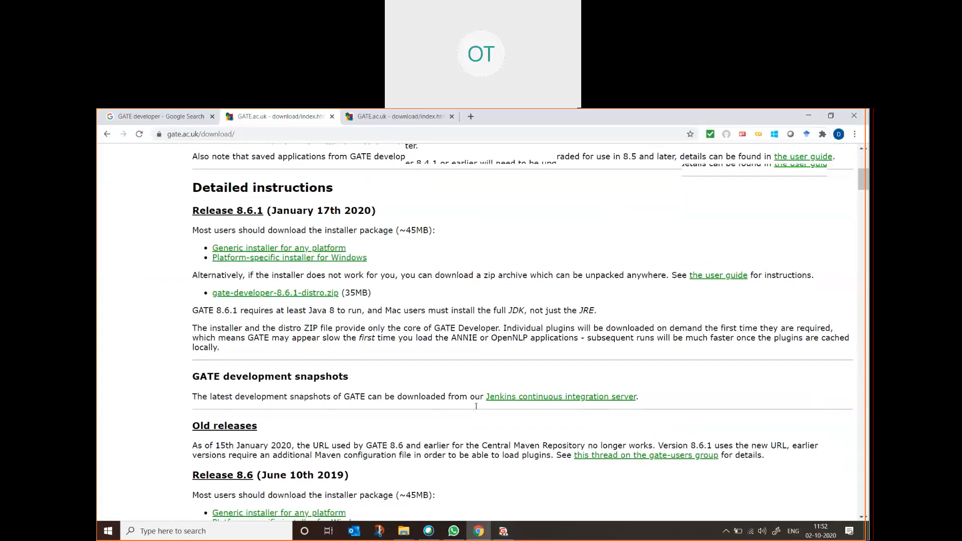
scroll(476, 406, down, 4)
scroll(471, 381, up, 20)
scroll(470, 380, up, 3)
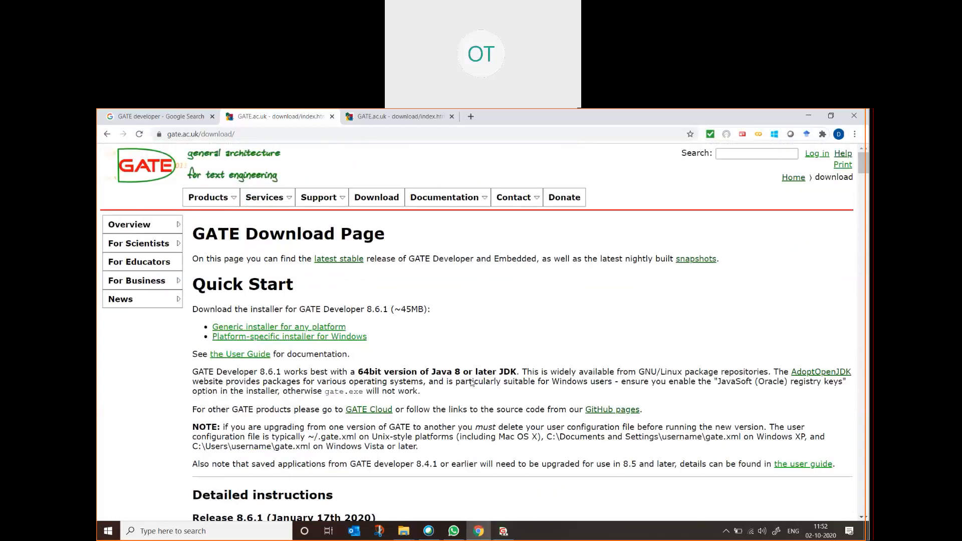
- Open the GATE User Guide from the site's documentation and load its PDF version
mouse_move(316, 204)
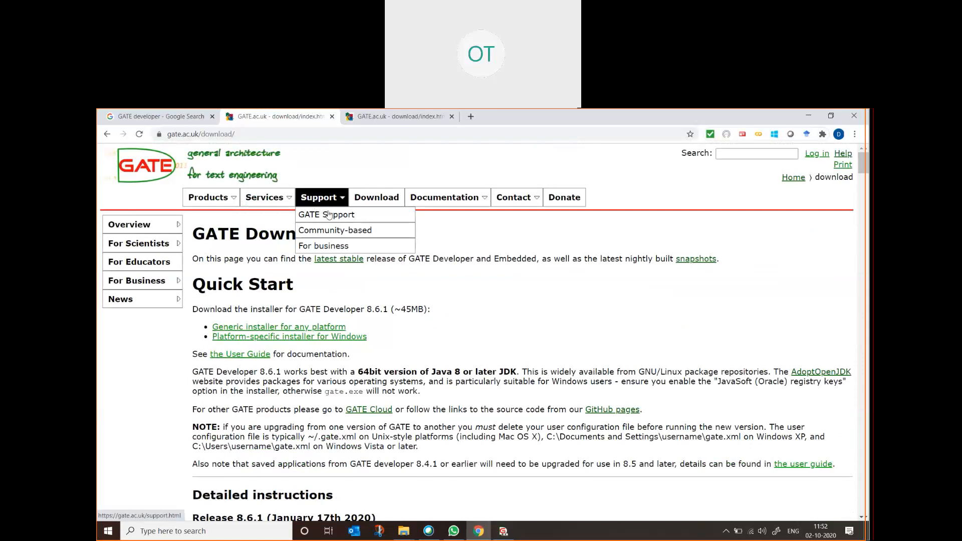
mouse_move(475, 202)
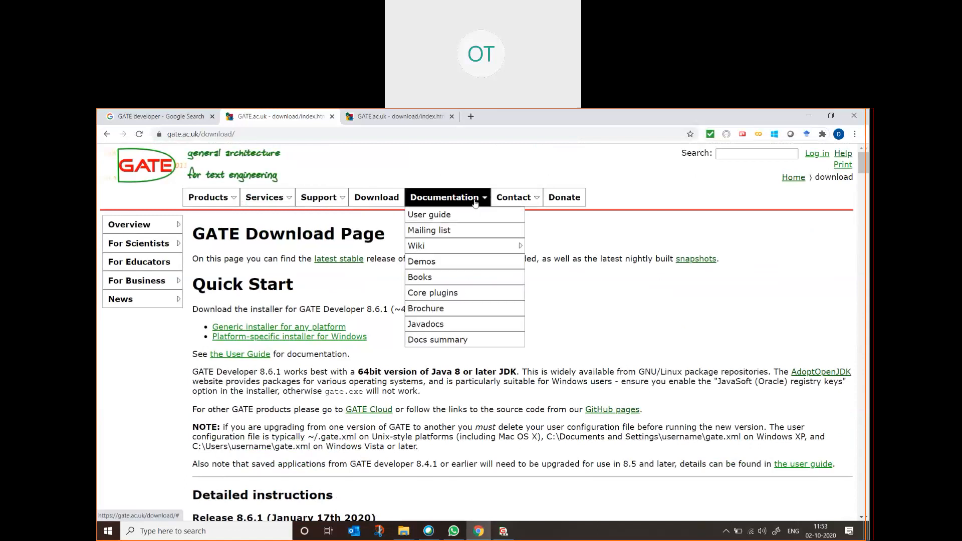
click(440, 217)
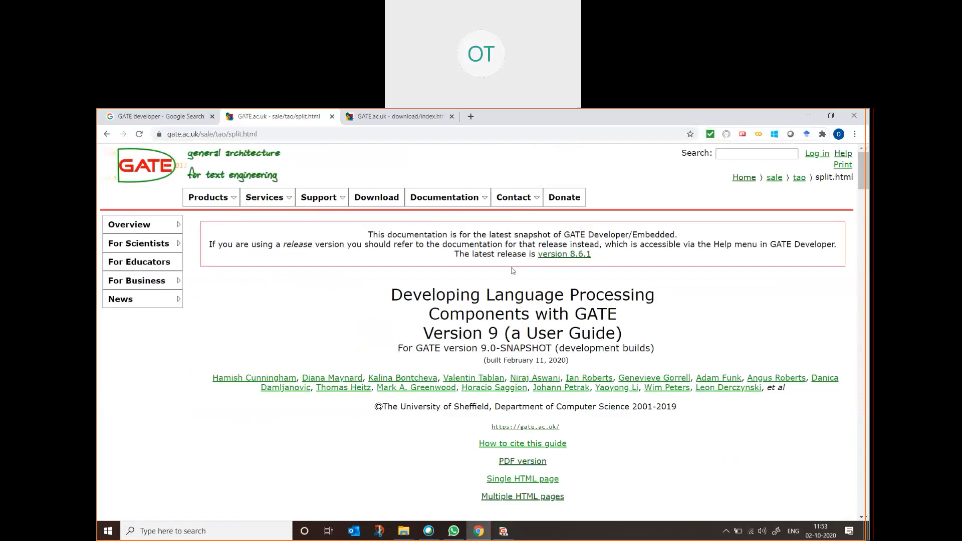
scroll(520, 319, down, 1)
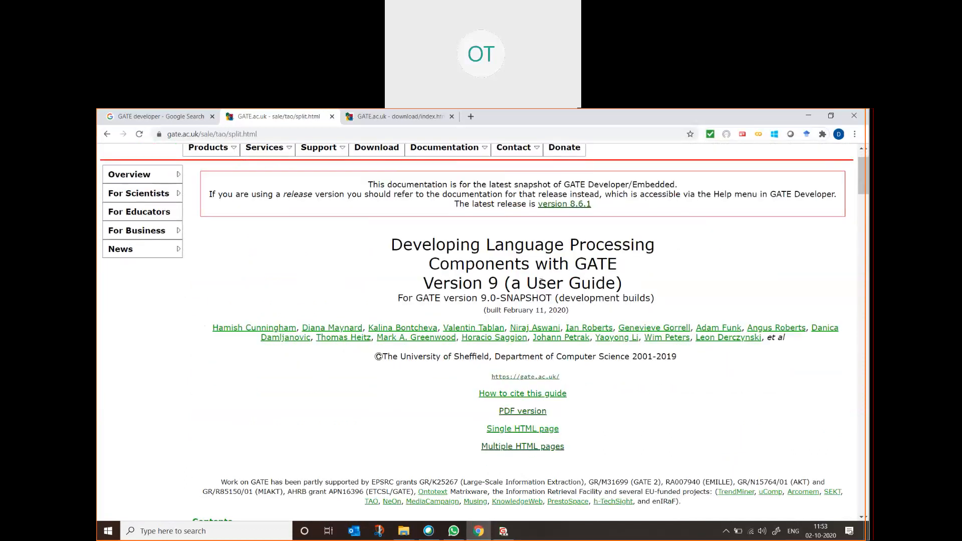
scroll(541, 281, down, 2)
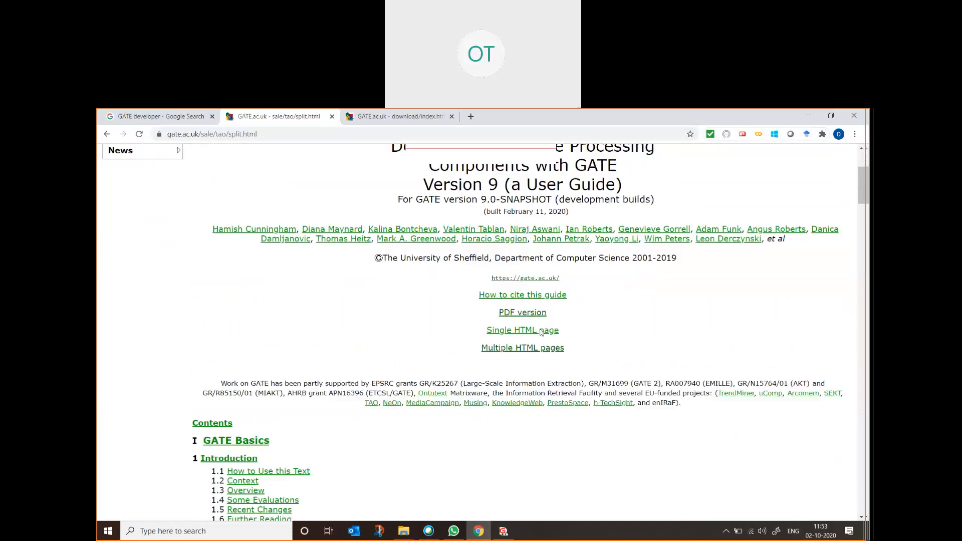
click(521, 311)
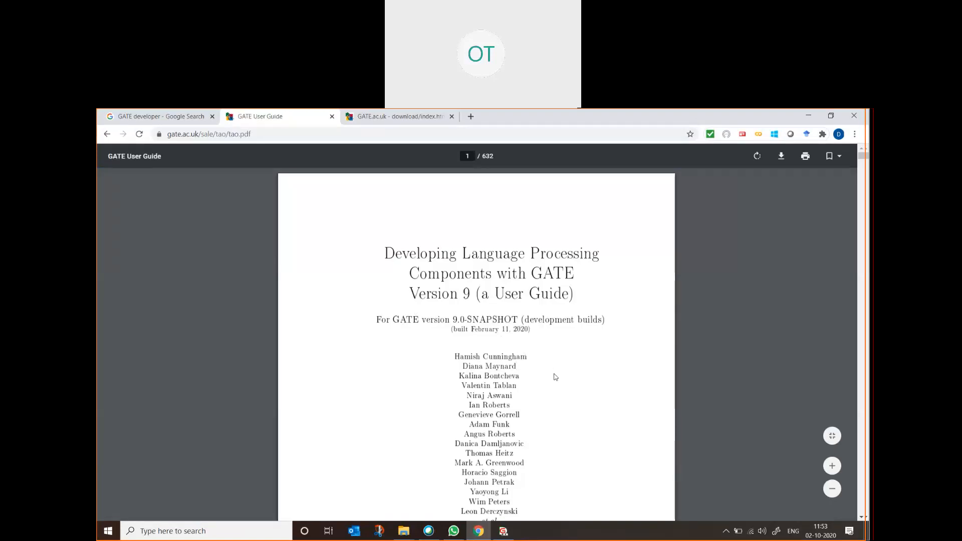
- Examine the chapter overview and detailed contents of the GATE User Guide PDF
scroll(555, 377, down, 1)
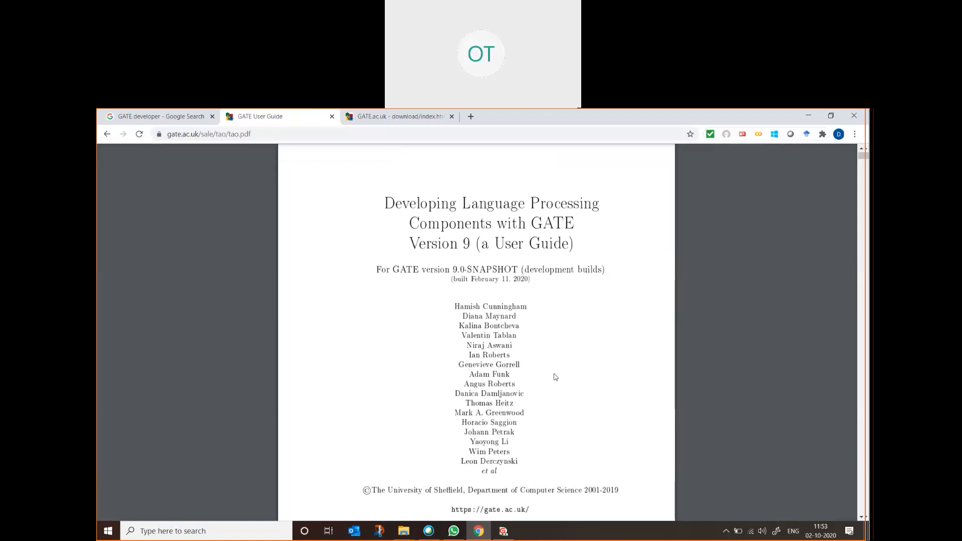
scroll(555, 377, down, 15)
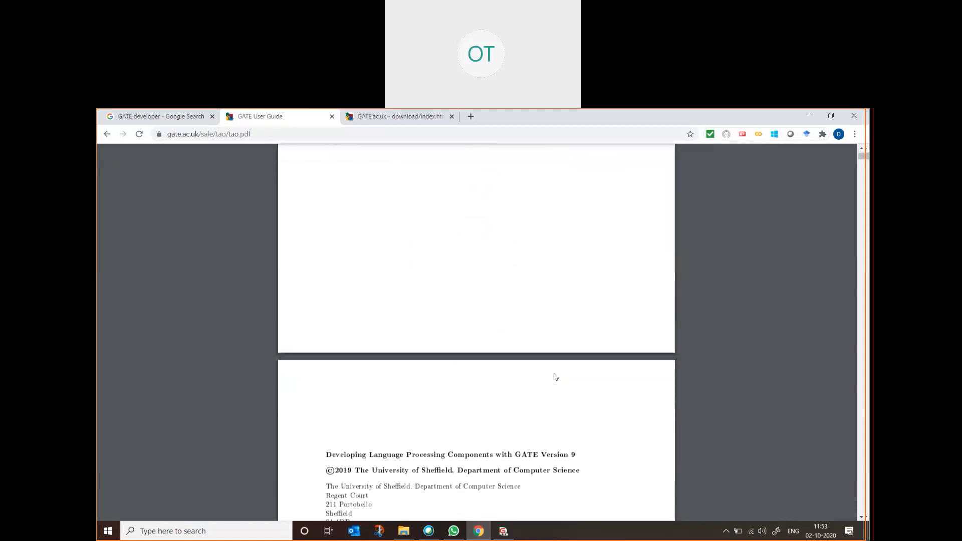
scroll(555, 376, down, 12)
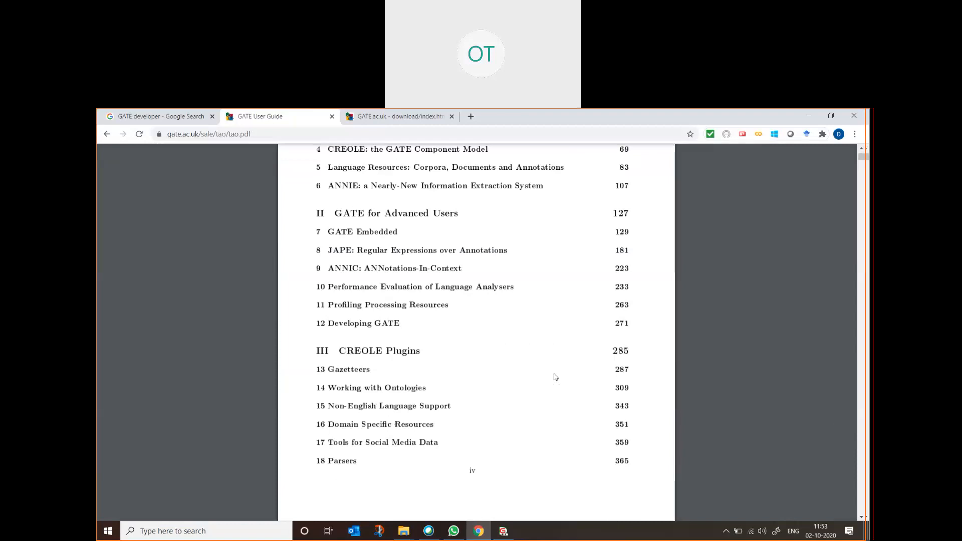
scroll(503, 368, up, 1)
scroll(492, 389, down, 7)
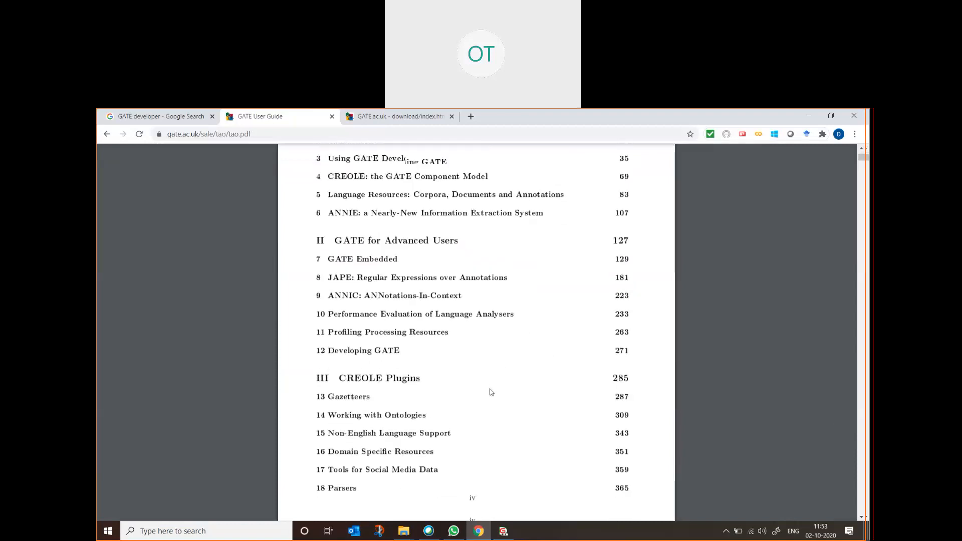
scroll(491, 392, down, 5)
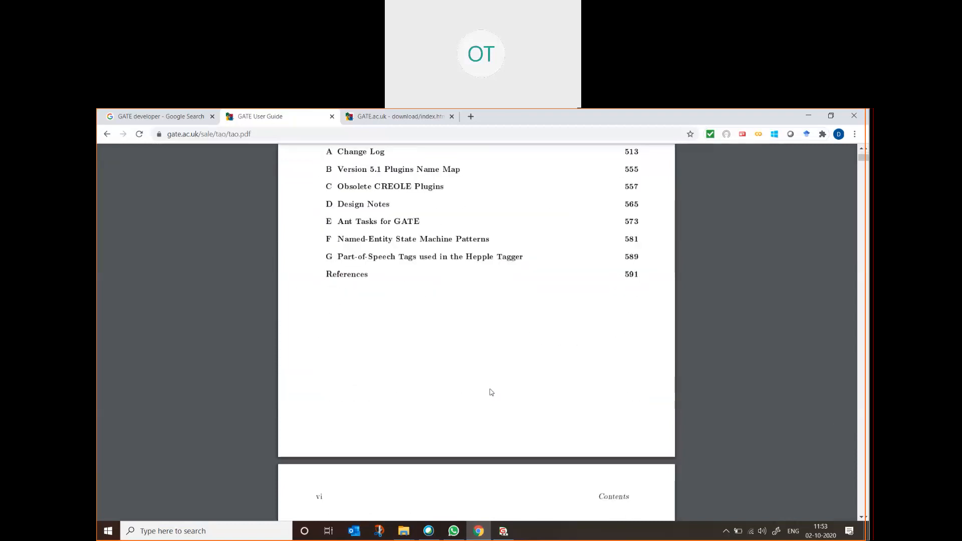
scroll(492, 393, down, 18)
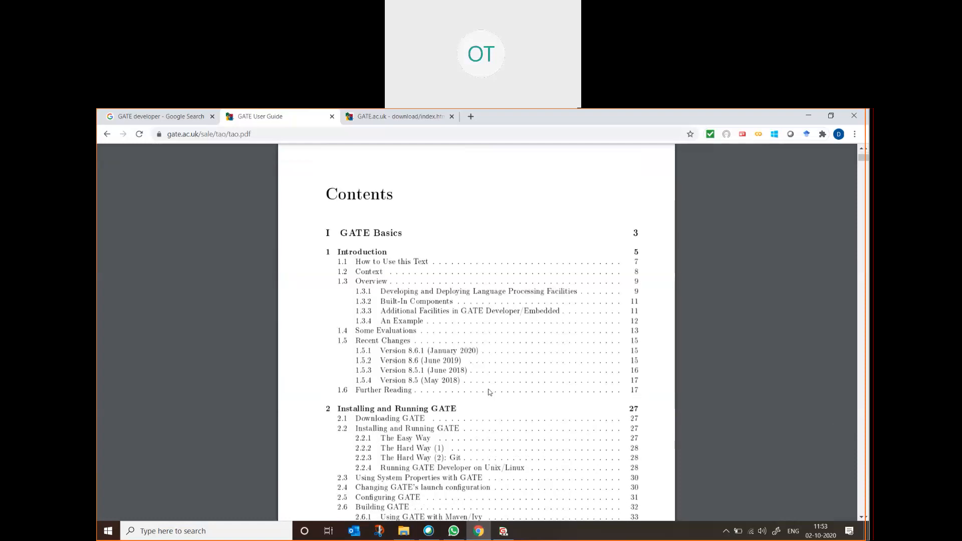
scroll(480, 385, down, 1)
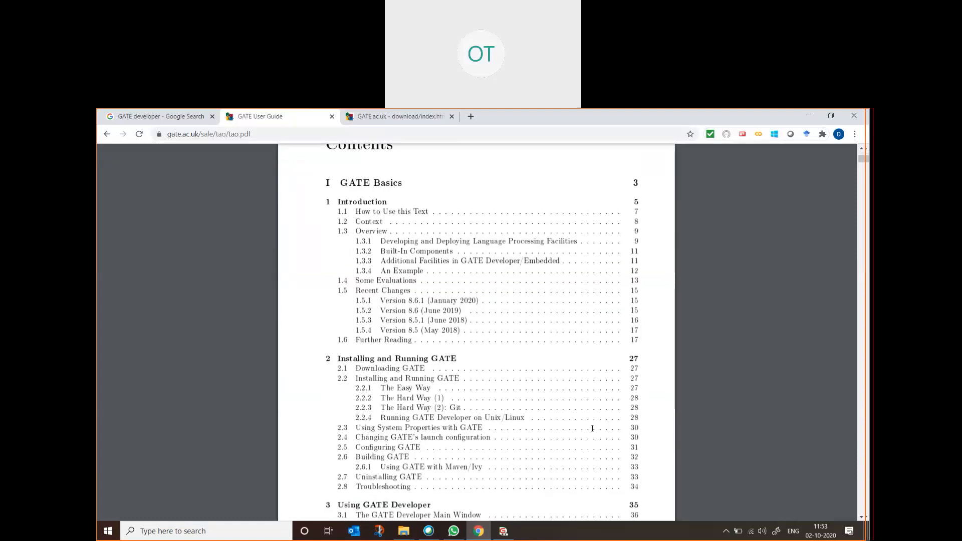
scroll(557, 431, down, 4)
- Switch to GATE Developer 8.4.1 and clear the log in its Messages pane
click(504, 531)
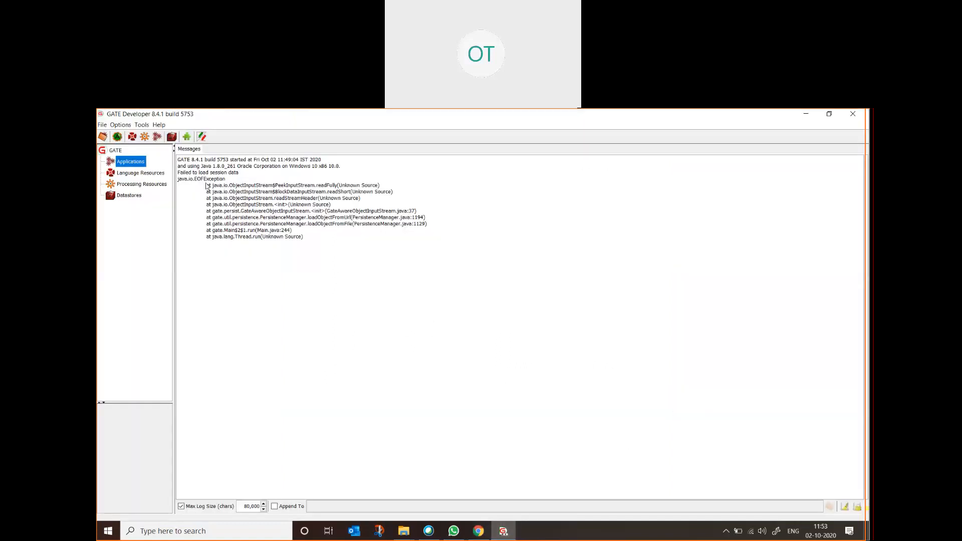
click(190, 152)
click(209, 170)
click(845, 508)
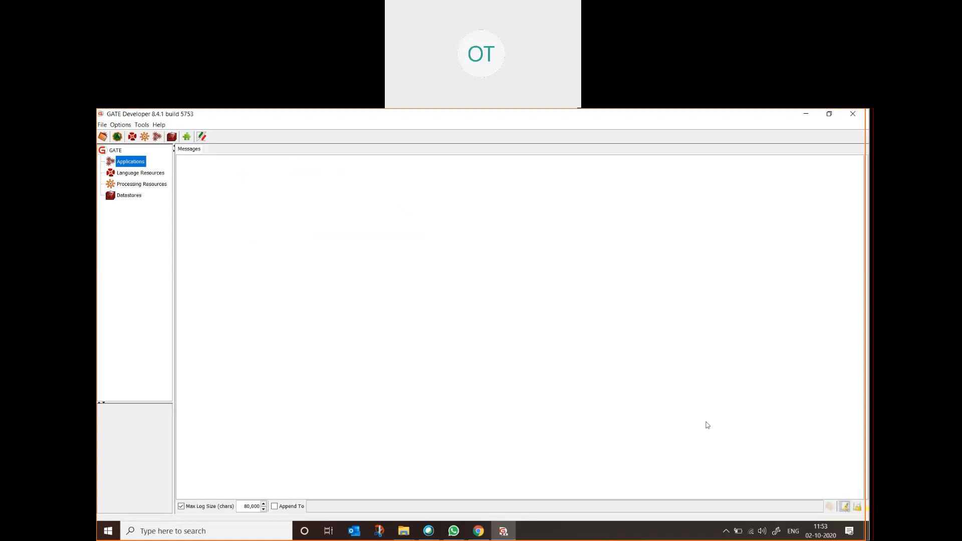
- Begin a new GATE Document language resource and choose NLP Coursera.txt from the Cisco_IE folder as its sourceUrl
click(117, 151)
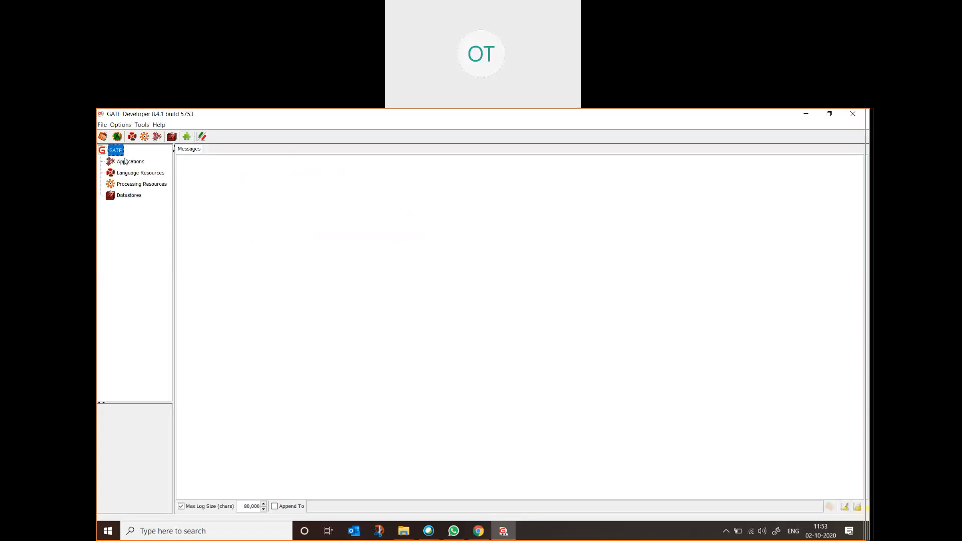
click(101, 125)
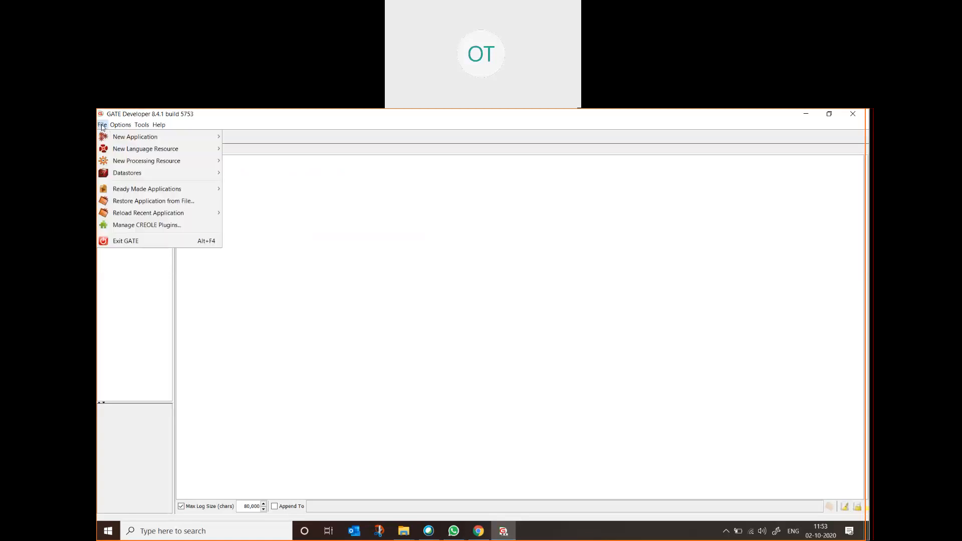
mouse_move(142, 140)
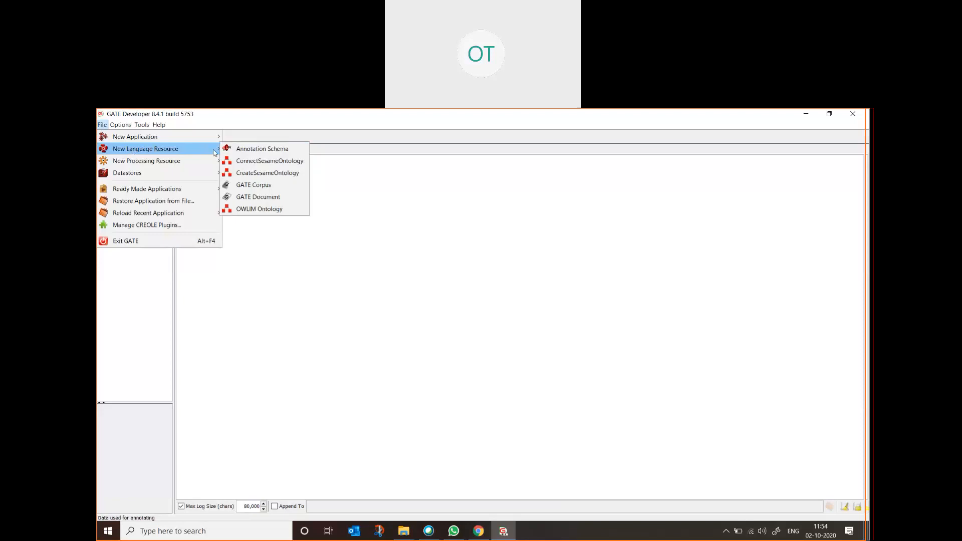
click(259, 197)
click(483, 331)
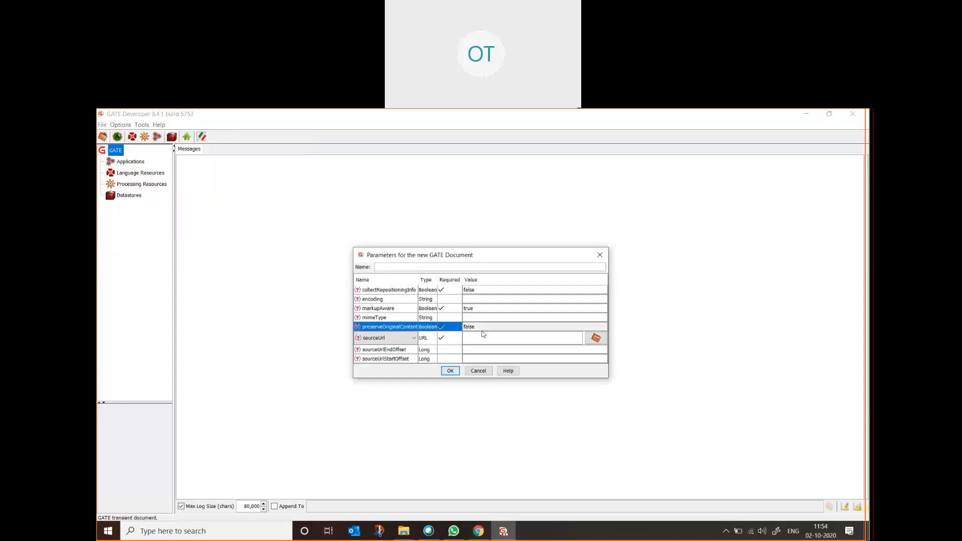
click(478, 338)
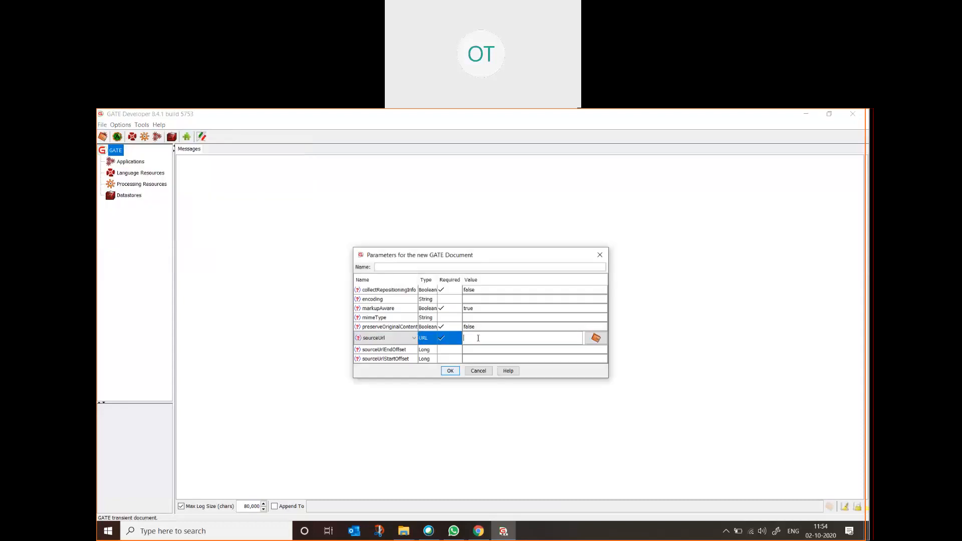
click(597, 339)
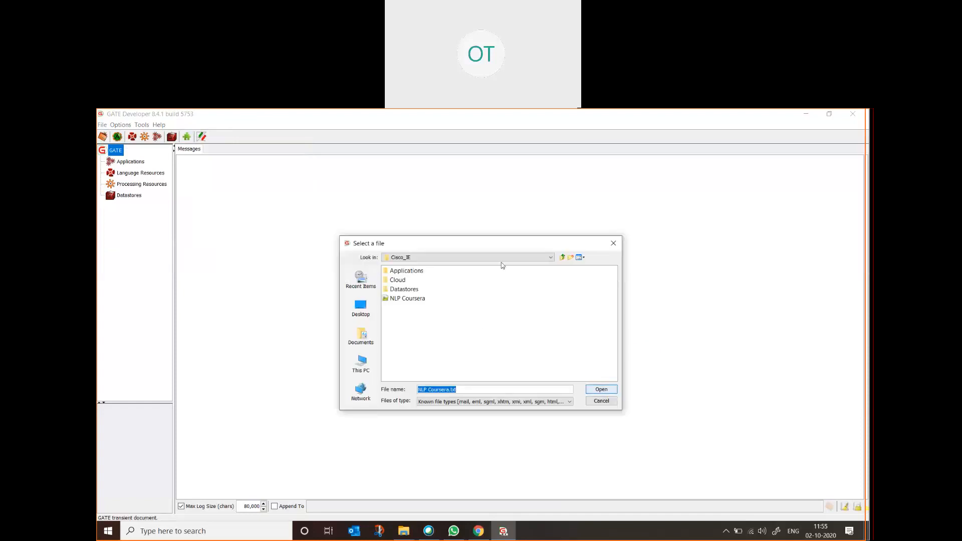
click(411, 300)
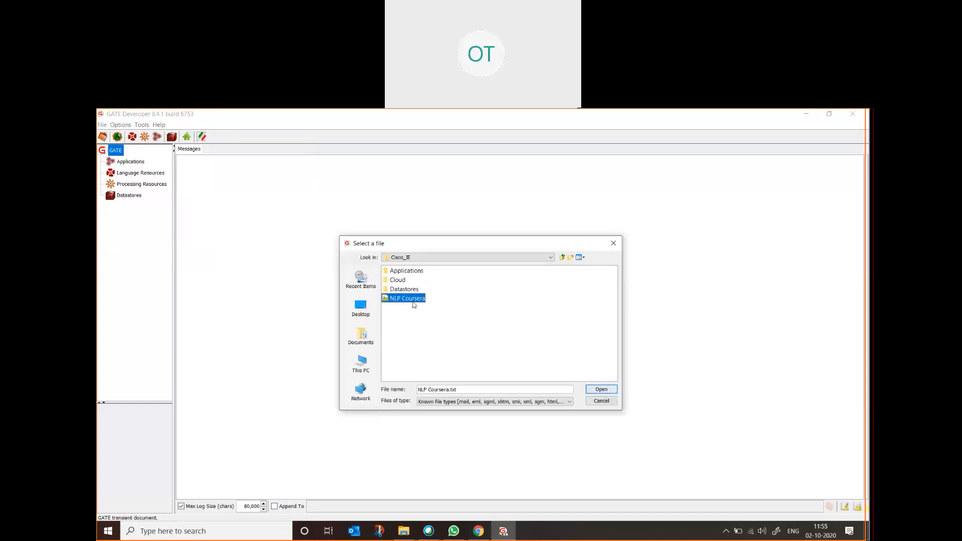
click(603, 391)
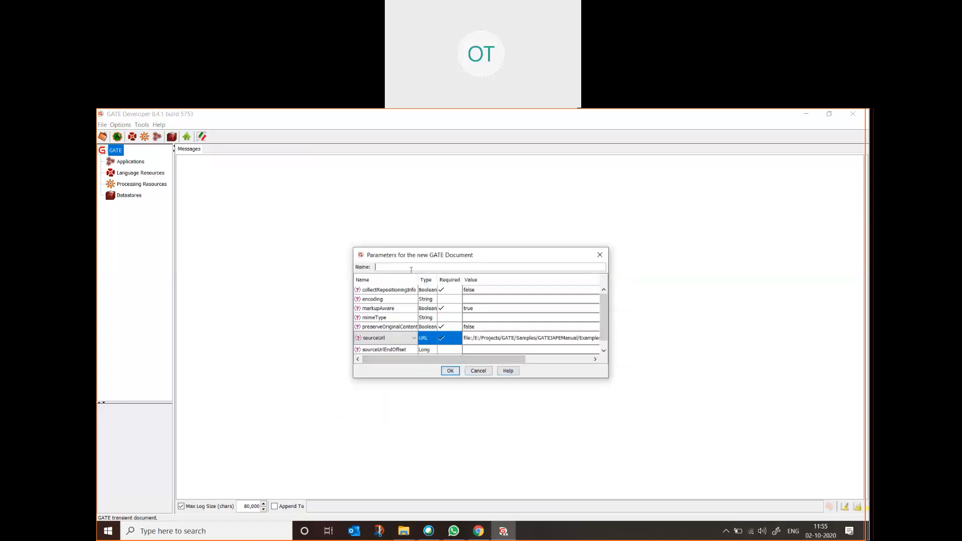
- Name the new document "NLP Coursera", create it and open it in the Document Editor
text(NLP Coursera)
click(450, 371)
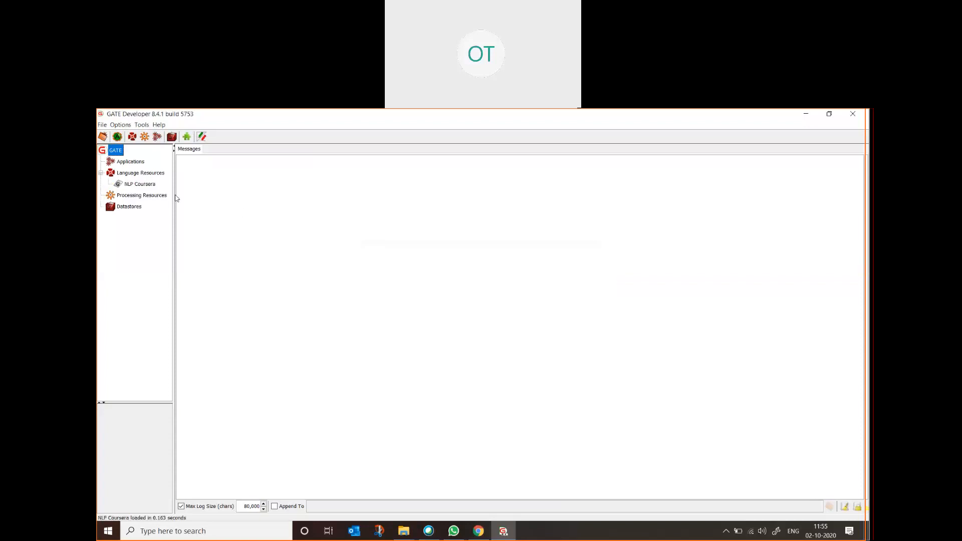
double_click(150, 185)
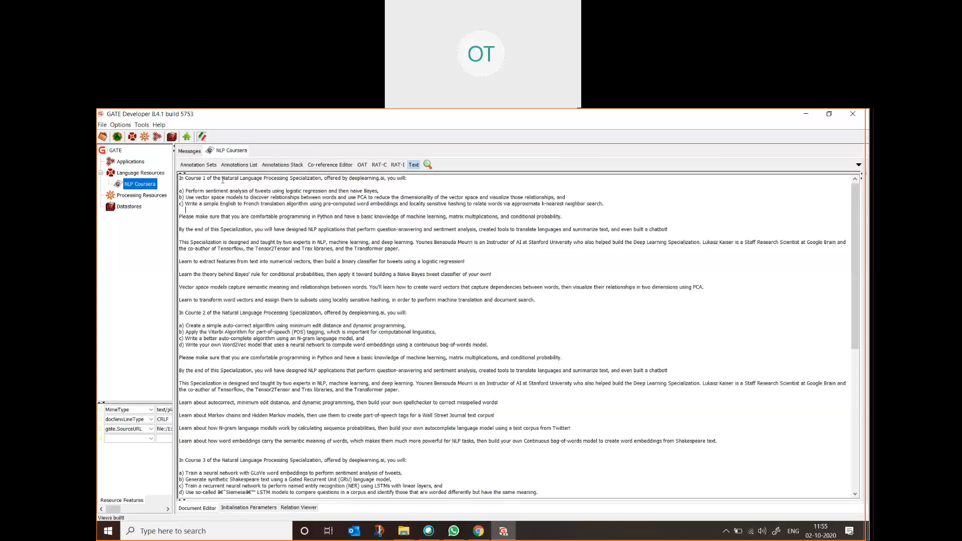
drag(222, 179, 322, 179)
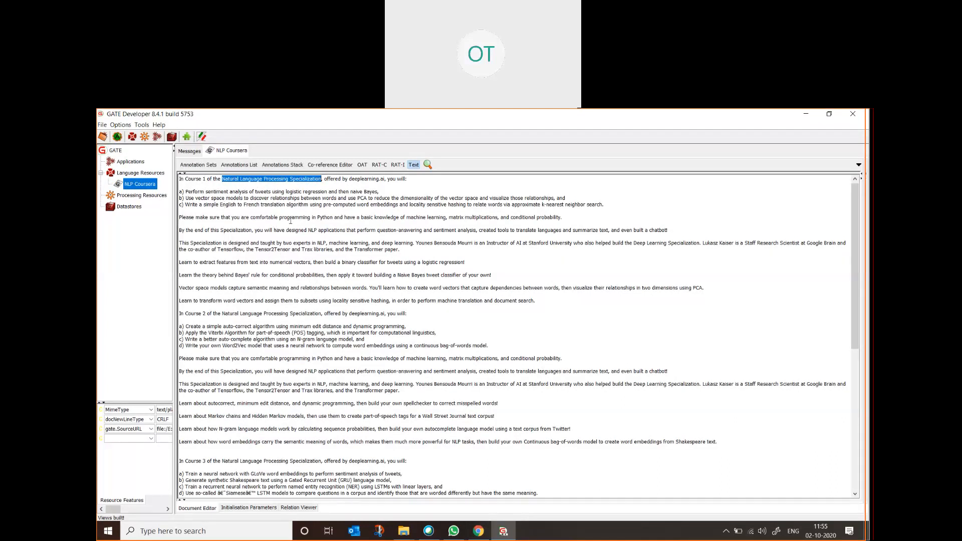
click(326, 185)
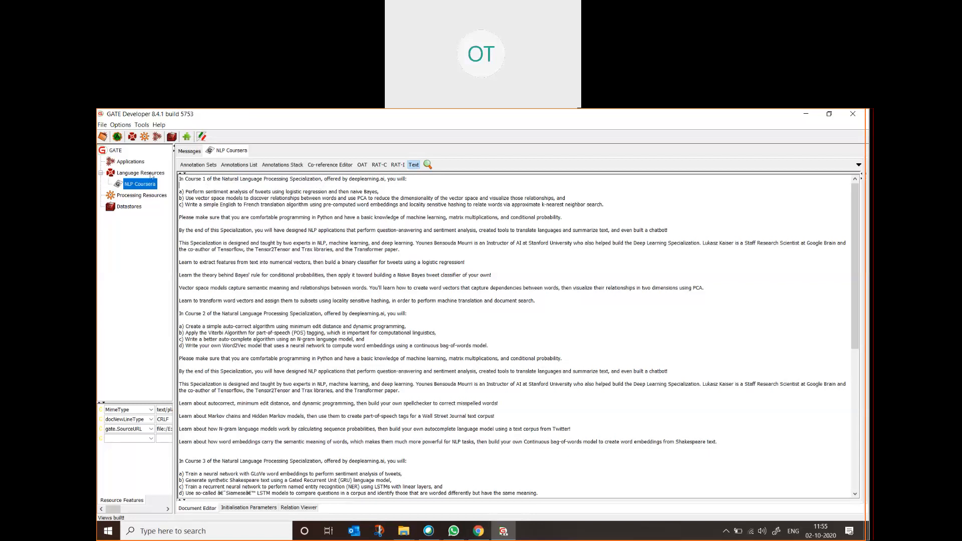
click(152, 174)
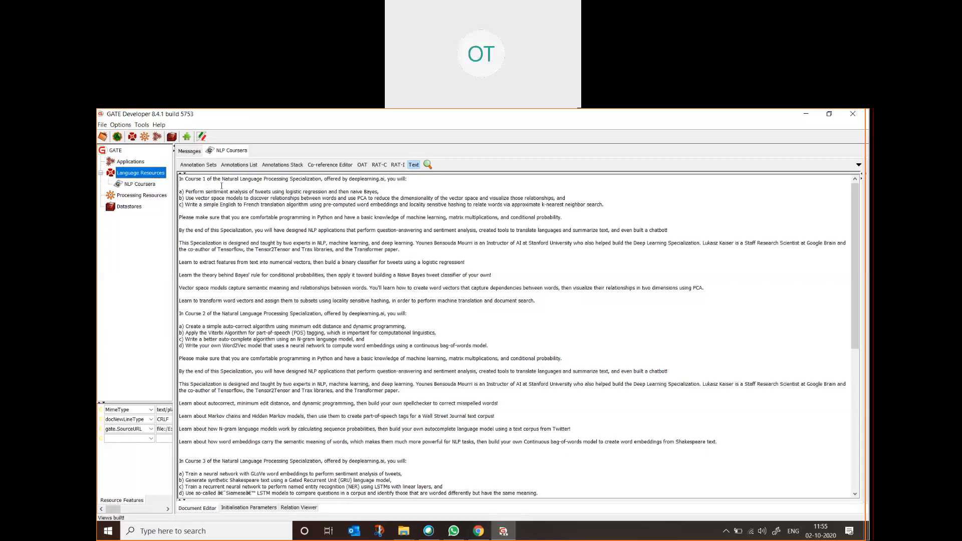
click(145, 186)
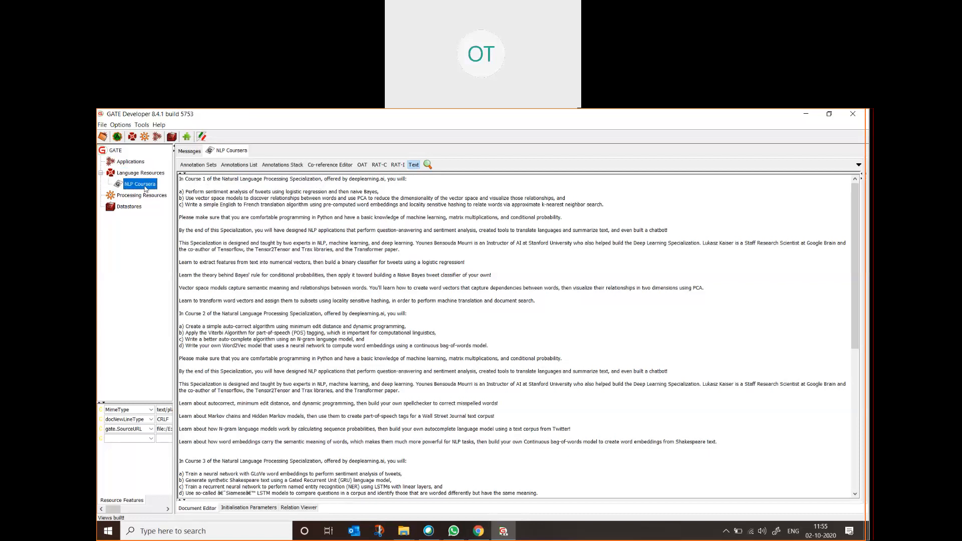
click(143, 175)
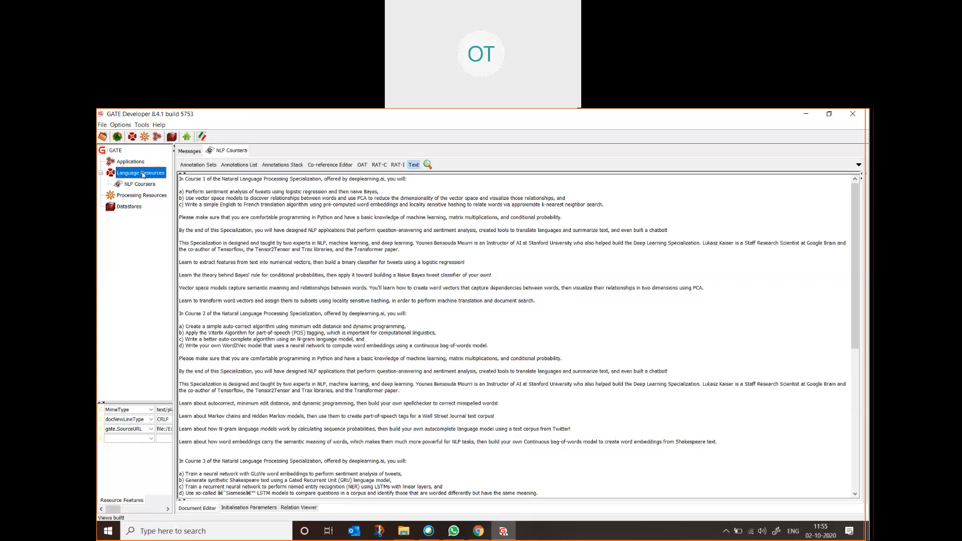
click(146, 187)
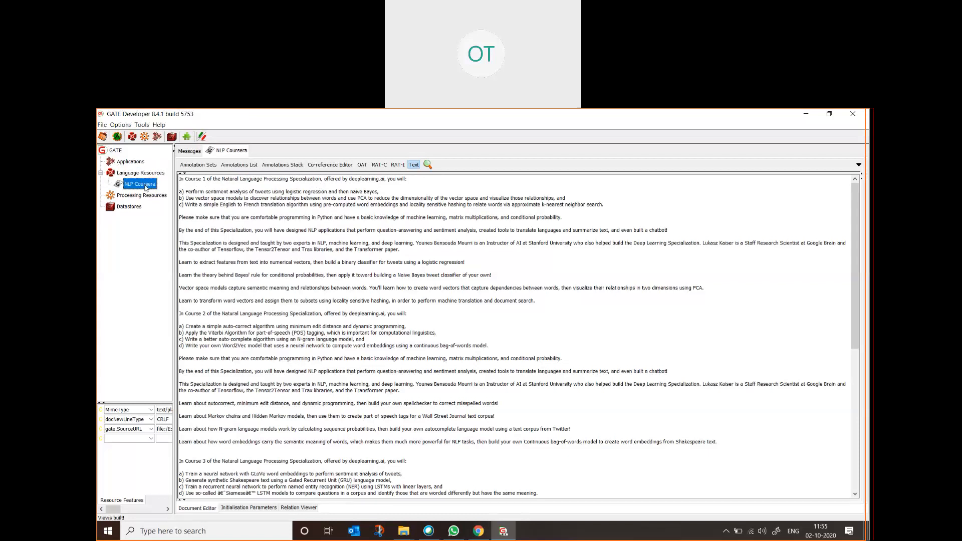
- Create a new corpus from the NLP Coursera document
right_click(146, 188)
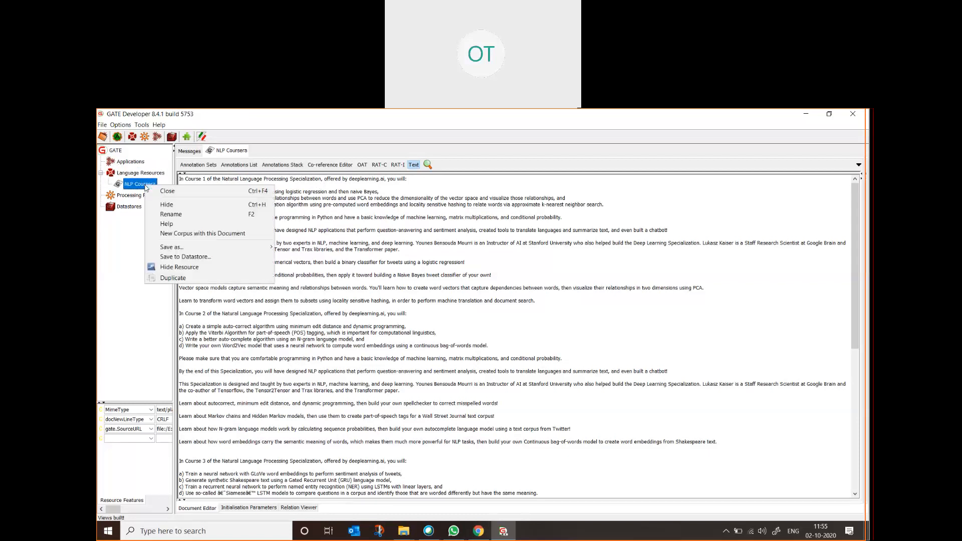
click(139, 187)
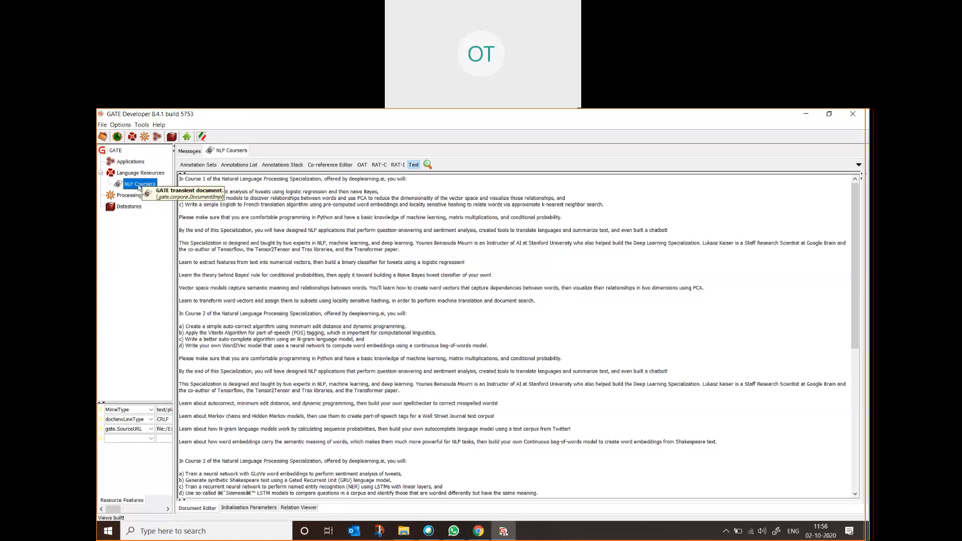
right_click(135, 188)
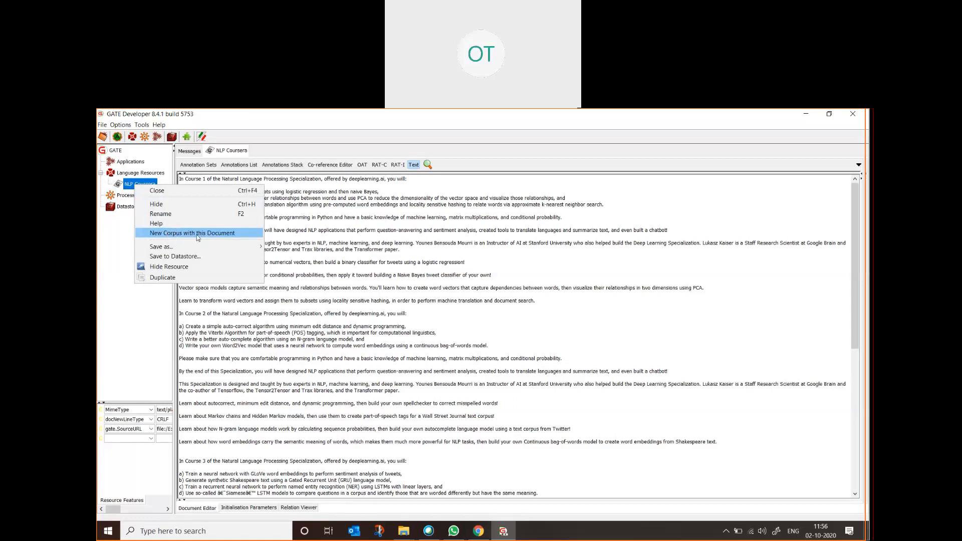
click(199, 234)
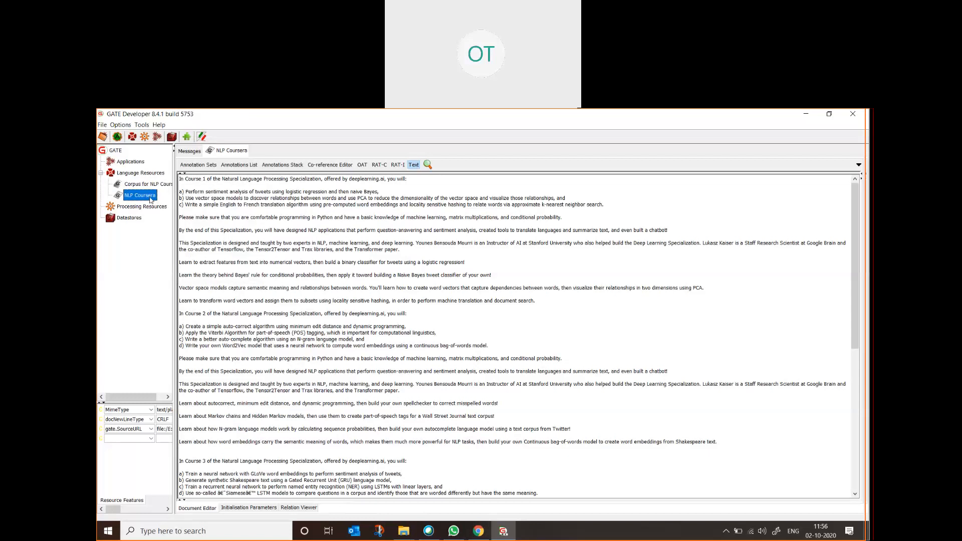
- Widen the resource tree, open the NLP Coursera corpus in the Corpus editor and select the document it contains
click(144, 185)
drag(173, 237, 204, 239)
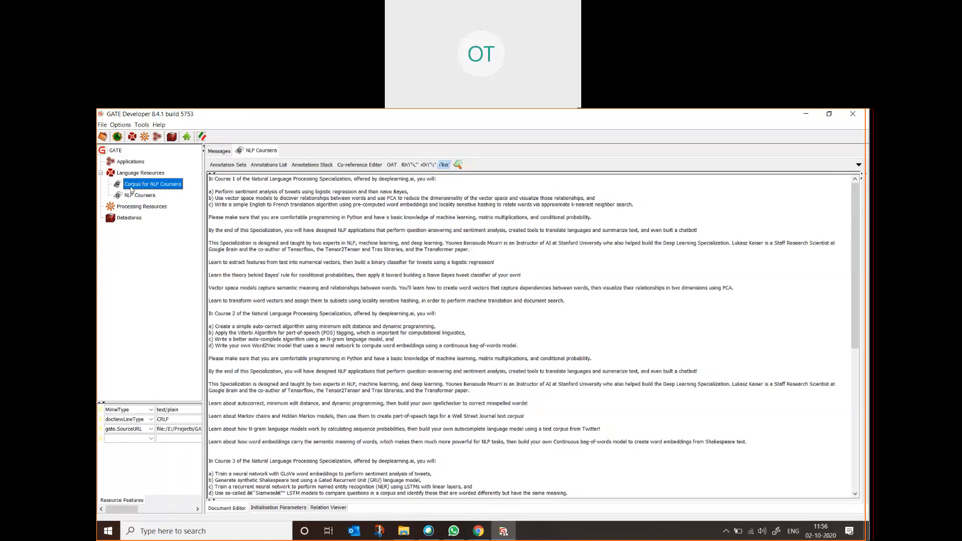
double_click(173, 188)
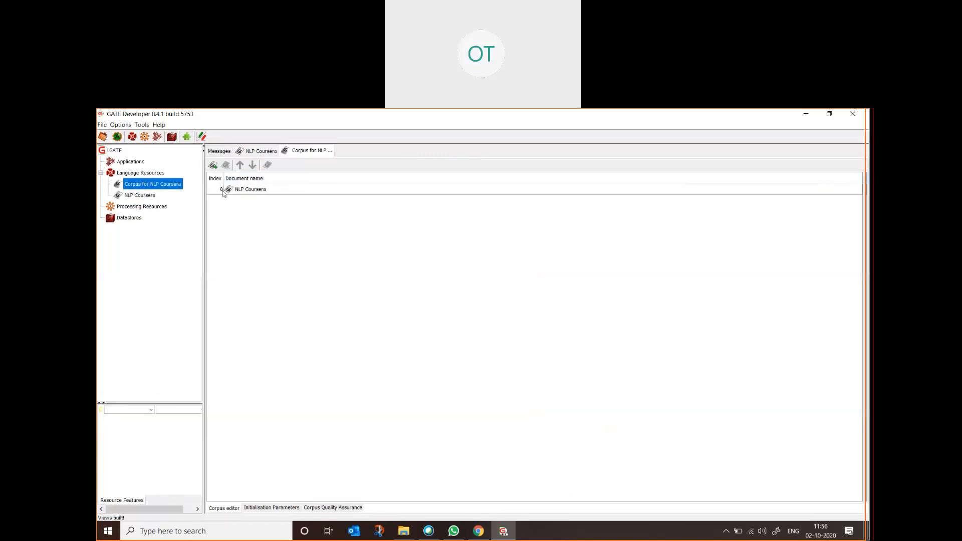
click(281, 193)
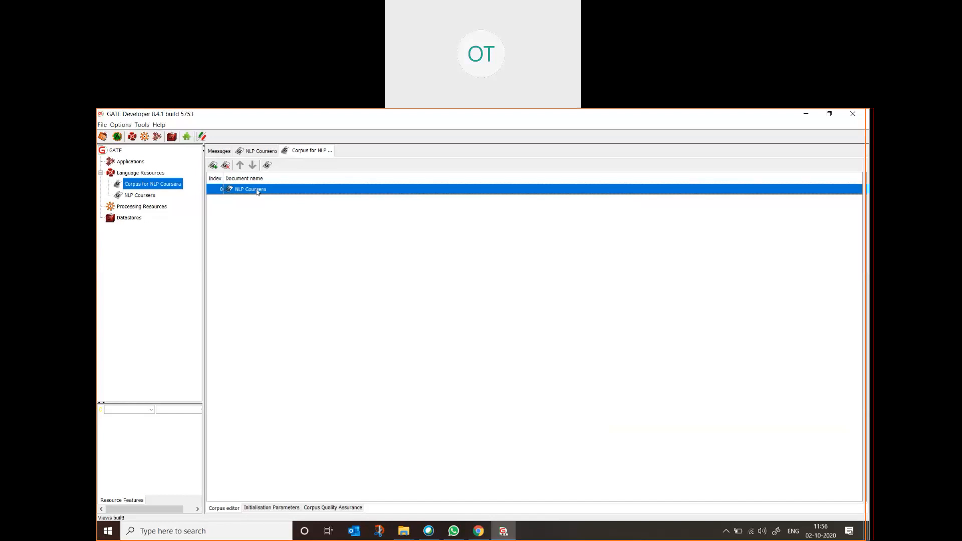
click(146, 195)
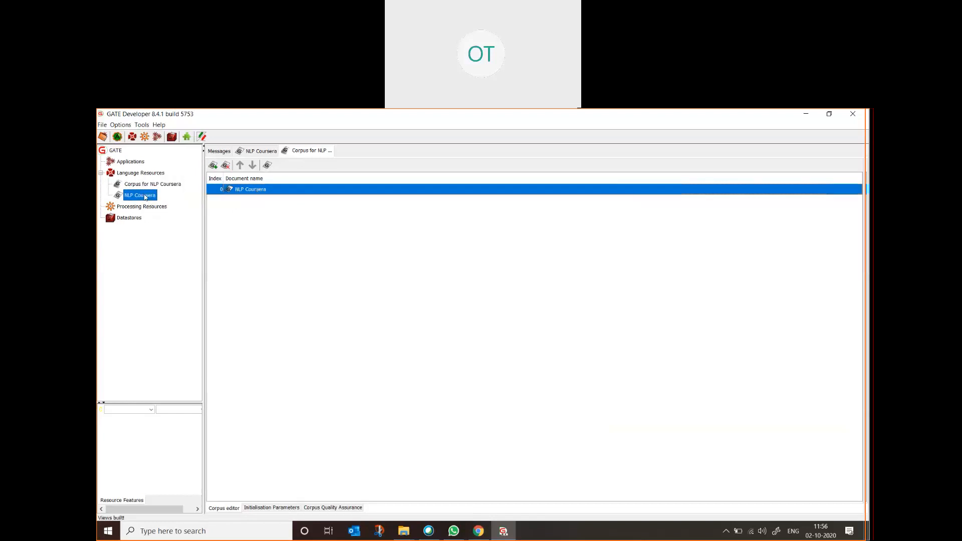
click(154, 187)
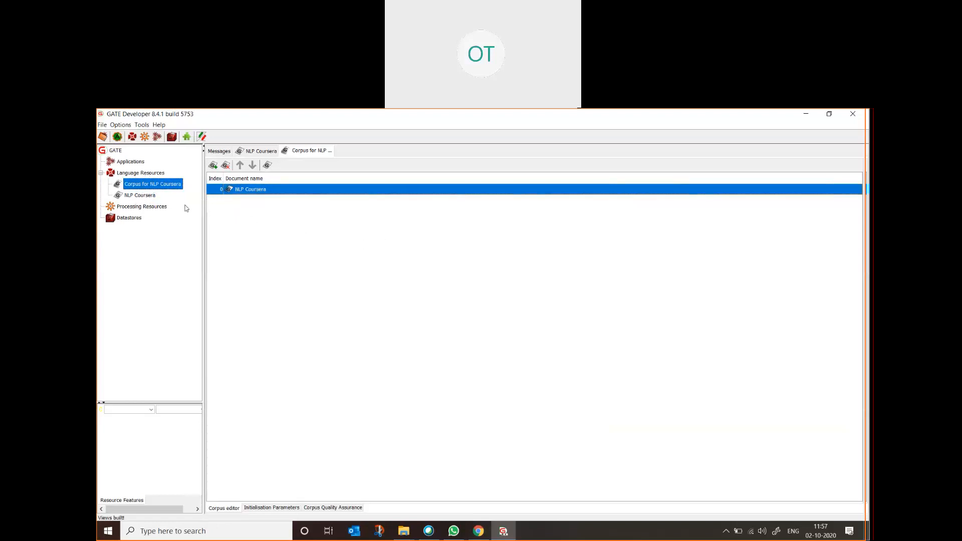
click(141, 209)
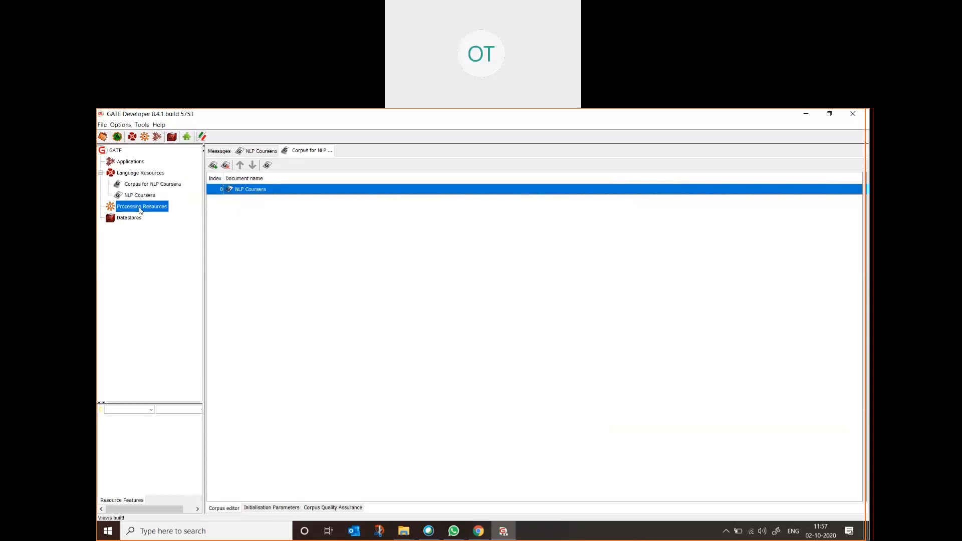
click(139, 162)
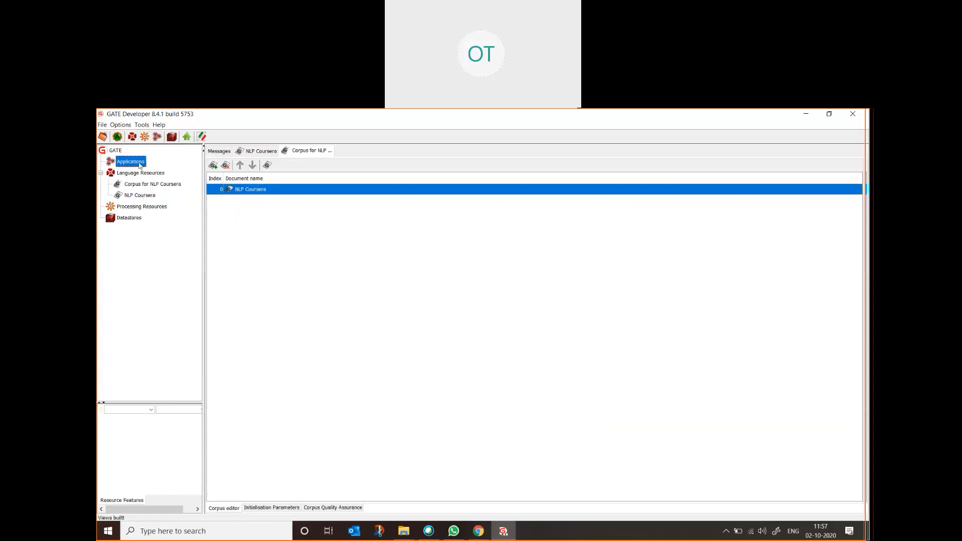
right_click(139, 165)
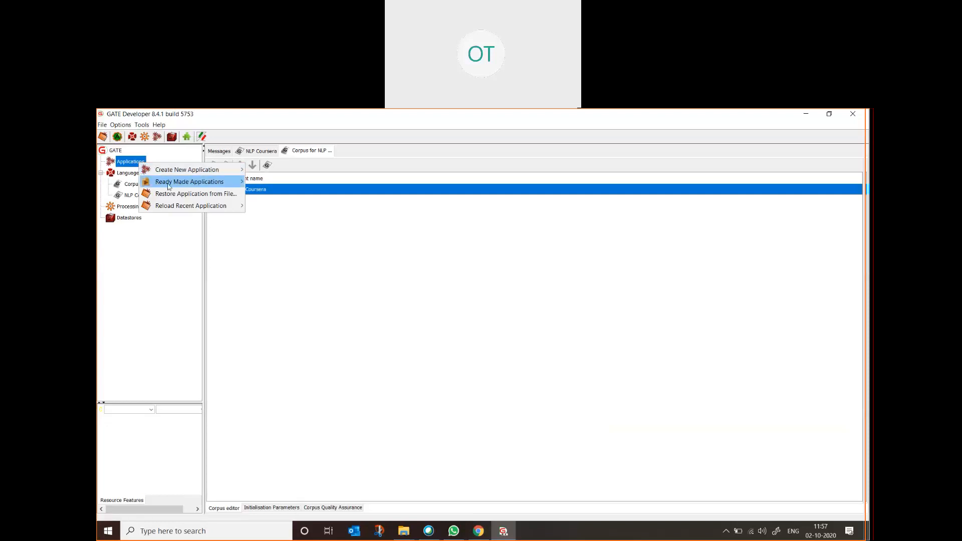
mouse_move(211, 183)
mouse_move(269, 183)
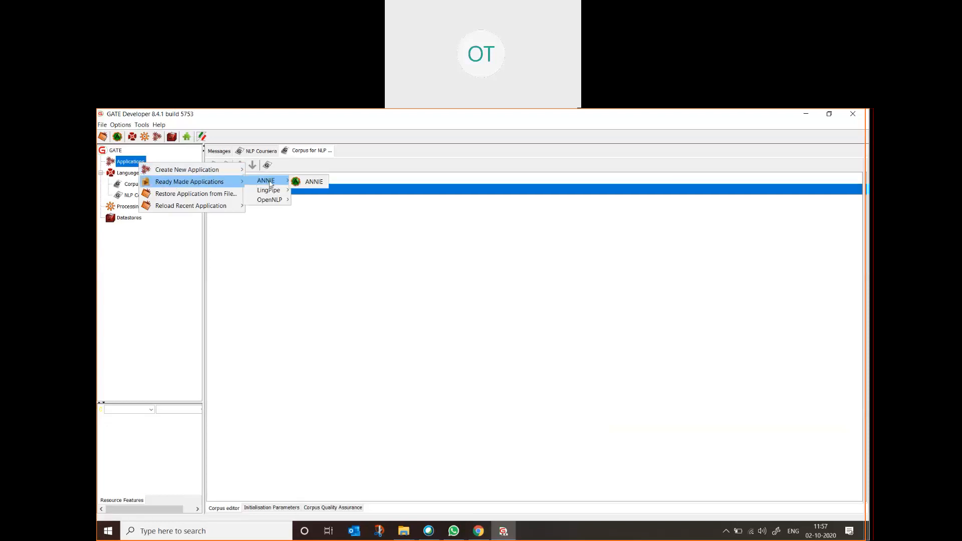
click(315, 183)
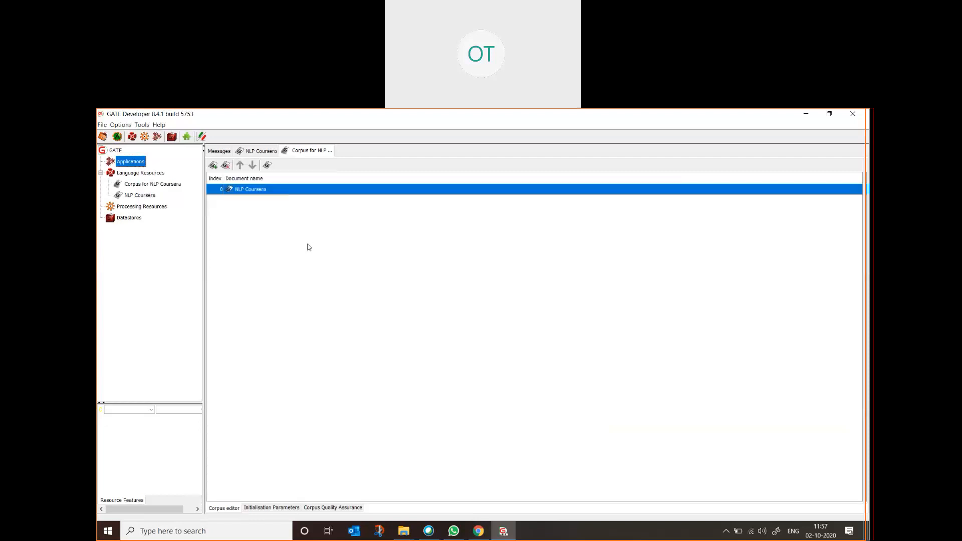
- Load the ready-made ANNIE application with its processing resources
click(145, 208)
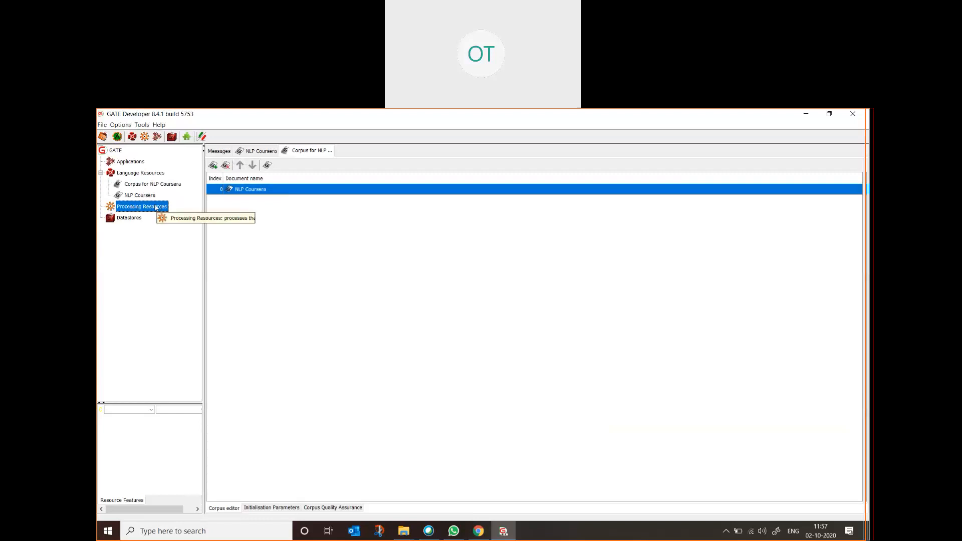
click(134, 163)
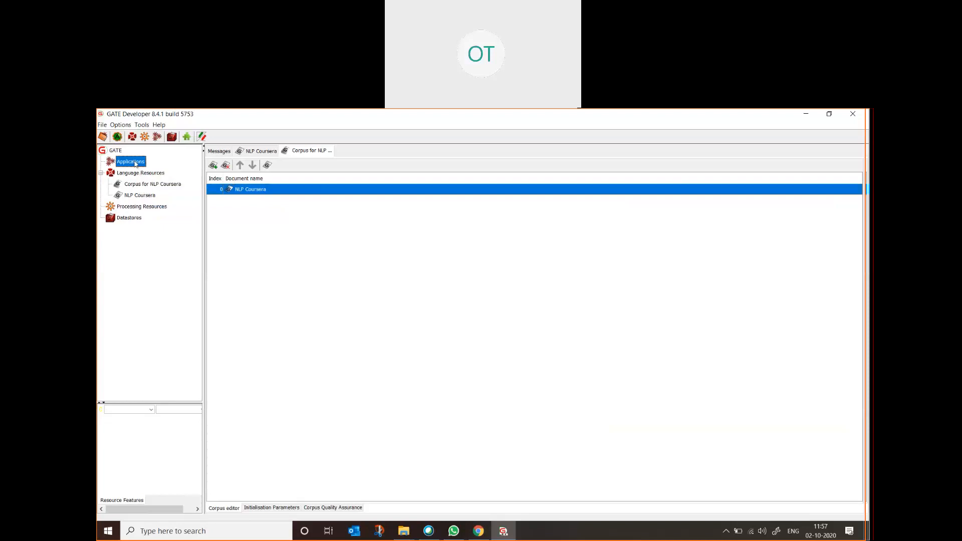
click(135, 208)
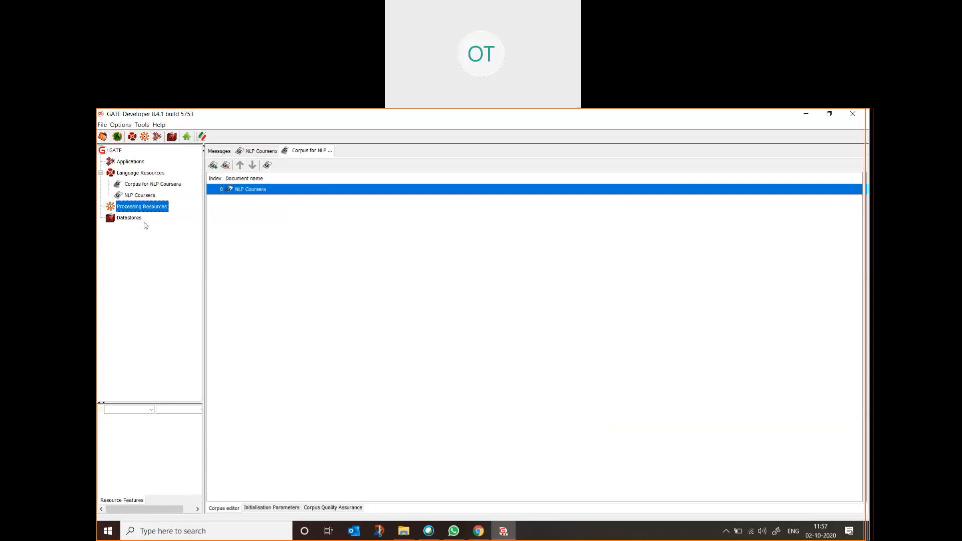
right_click(136, 164)
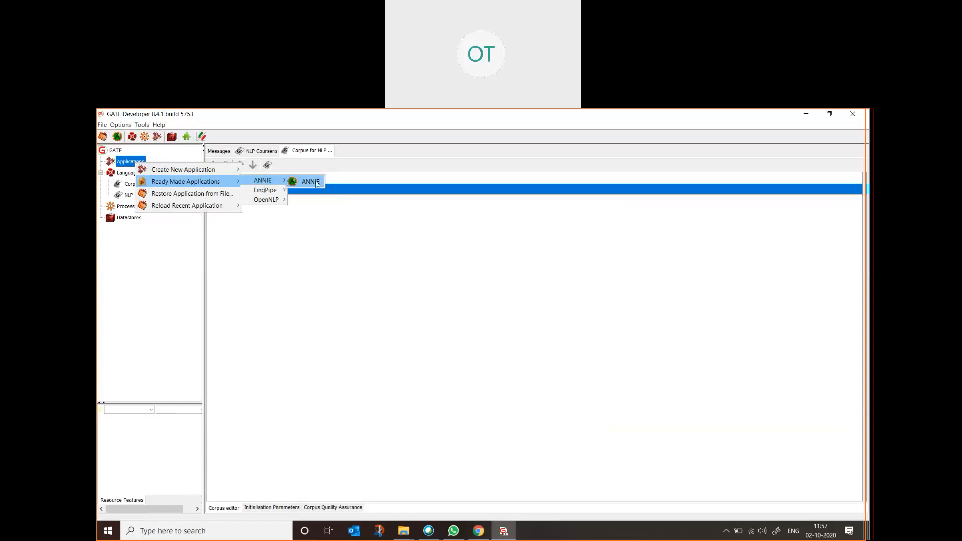
click(311, 182)
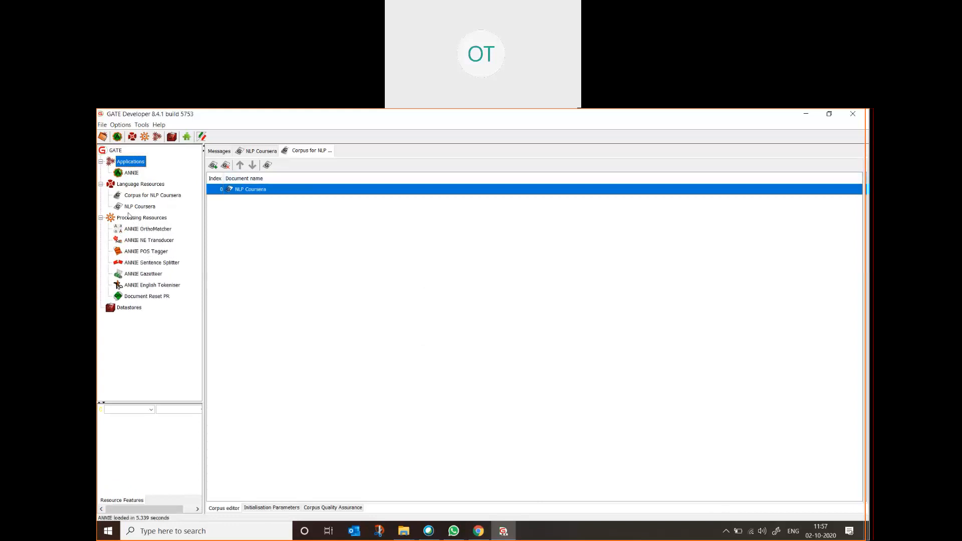
- Examine the loaded ANNIE processing resources one by one, from the OrthoMatcher through to Document Reset PR
click(129, 174)
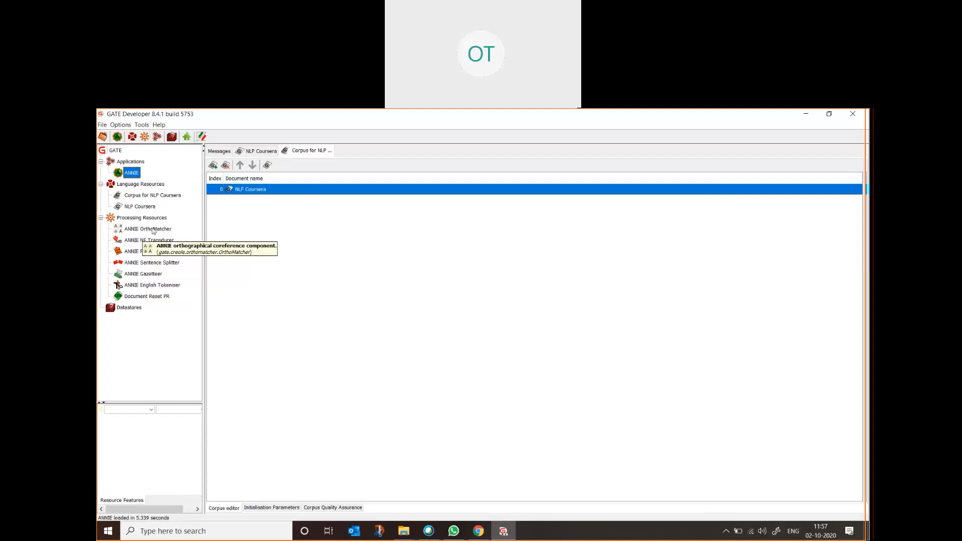
click(142, 207)
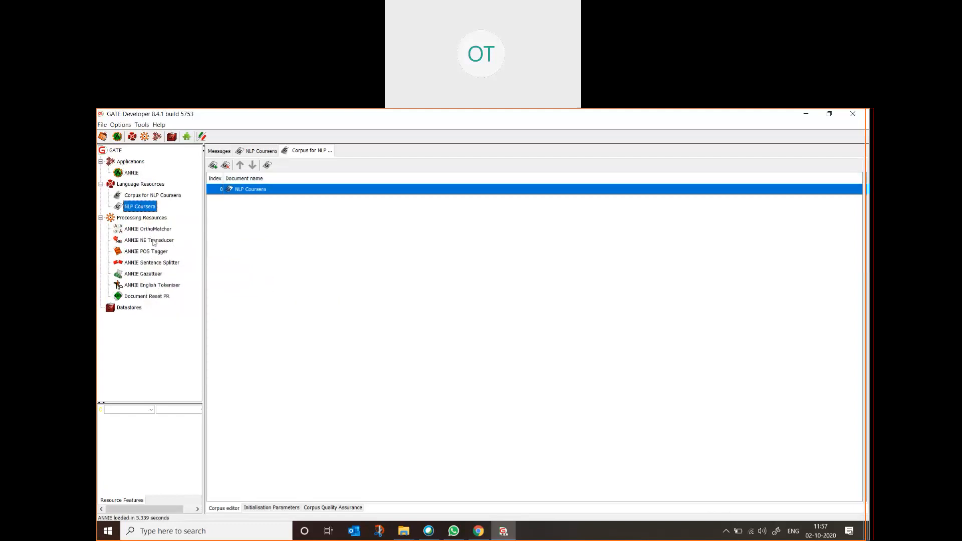
click(149, 229)
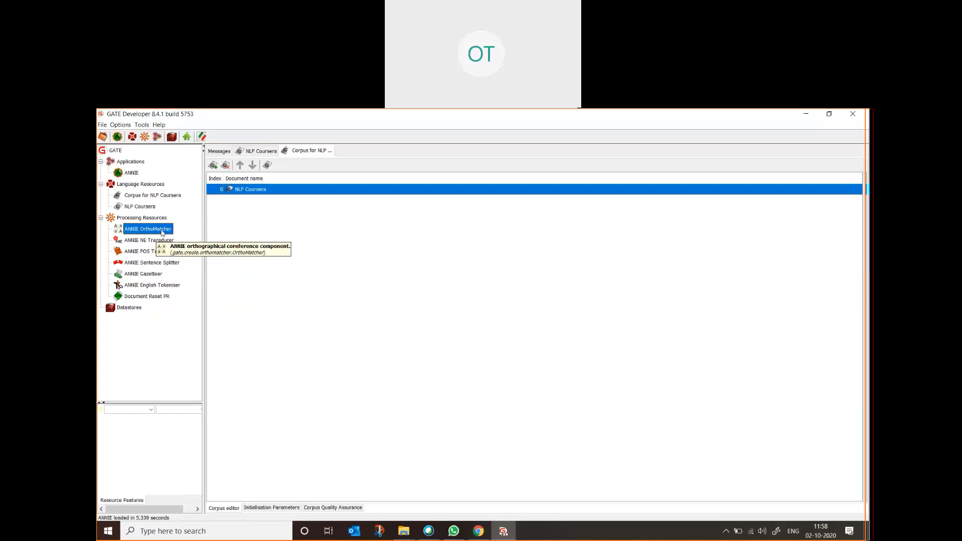
click(146, 241)
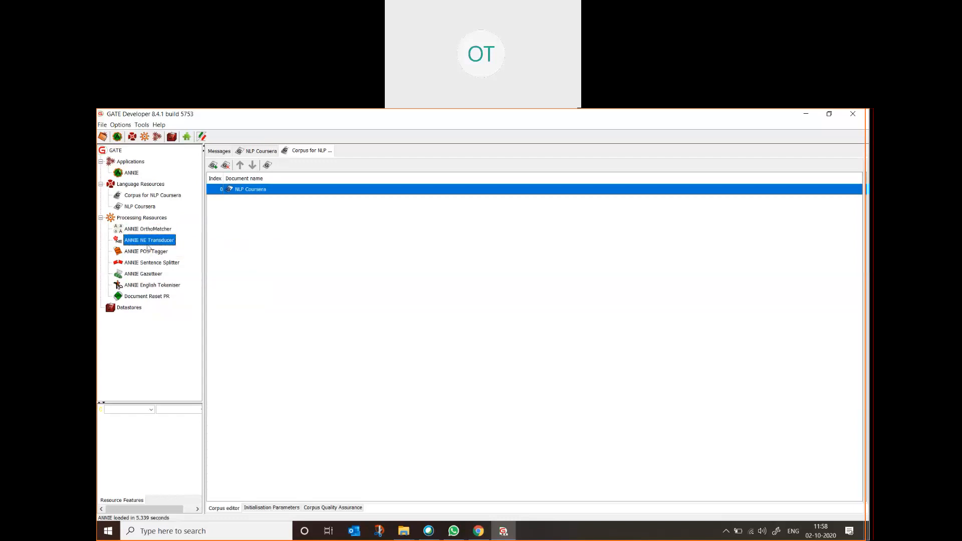
click(135, 253)
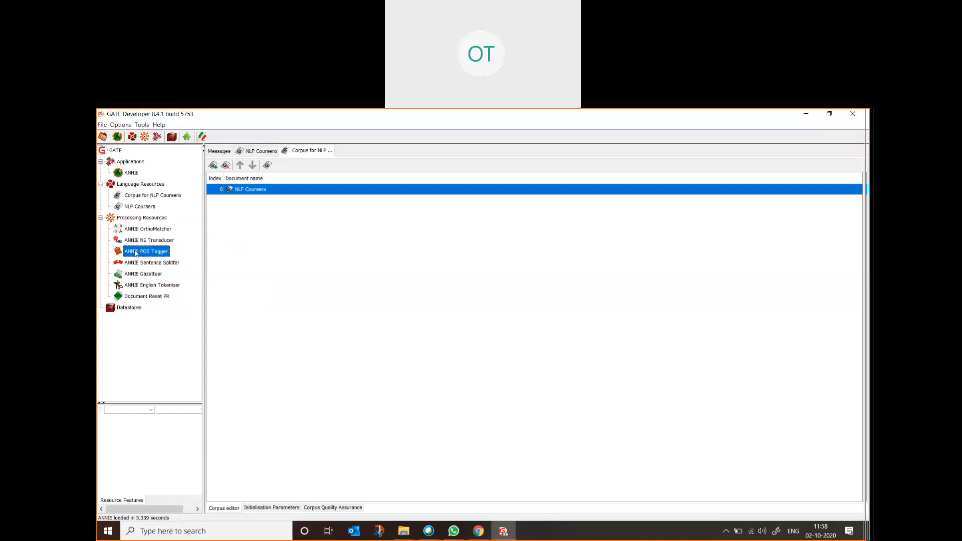
click(144, 265)
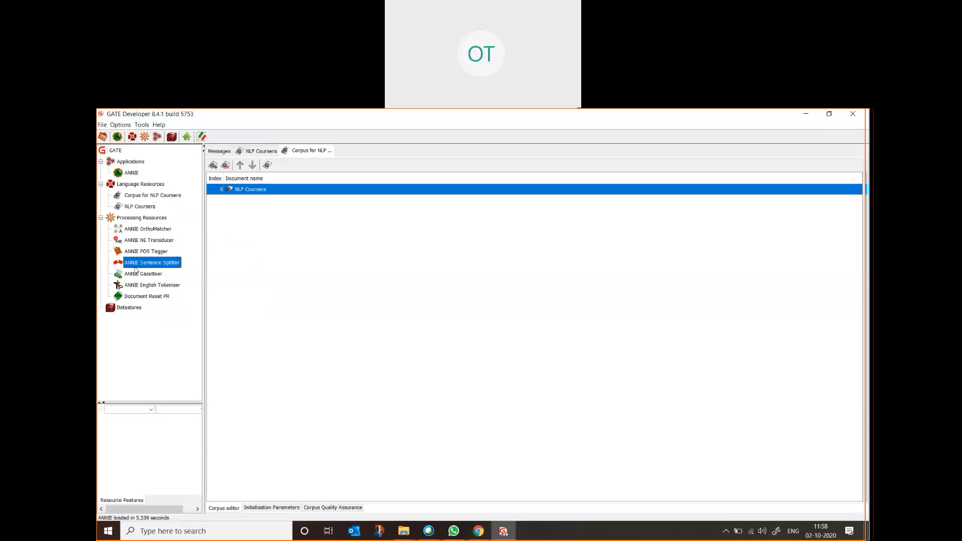
click(147, 275)
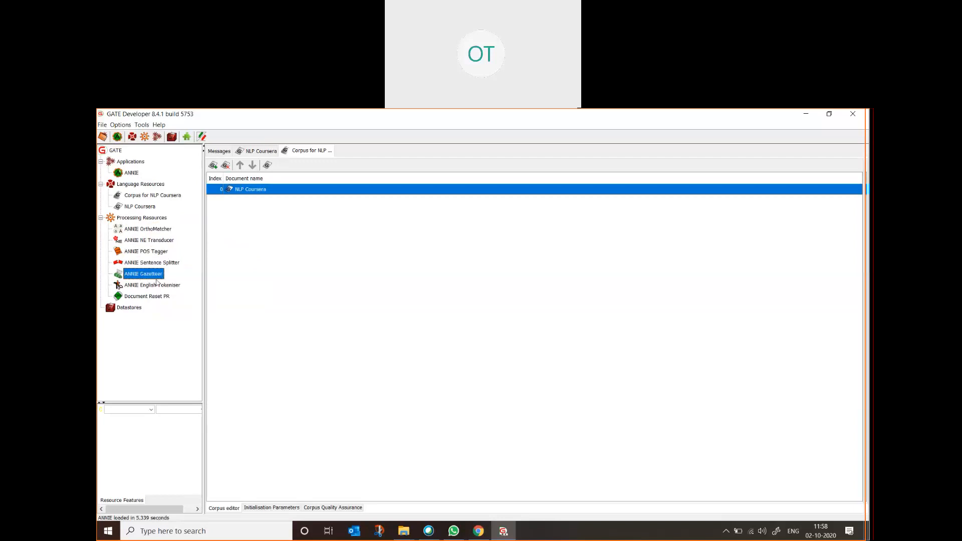
click(147, 287)
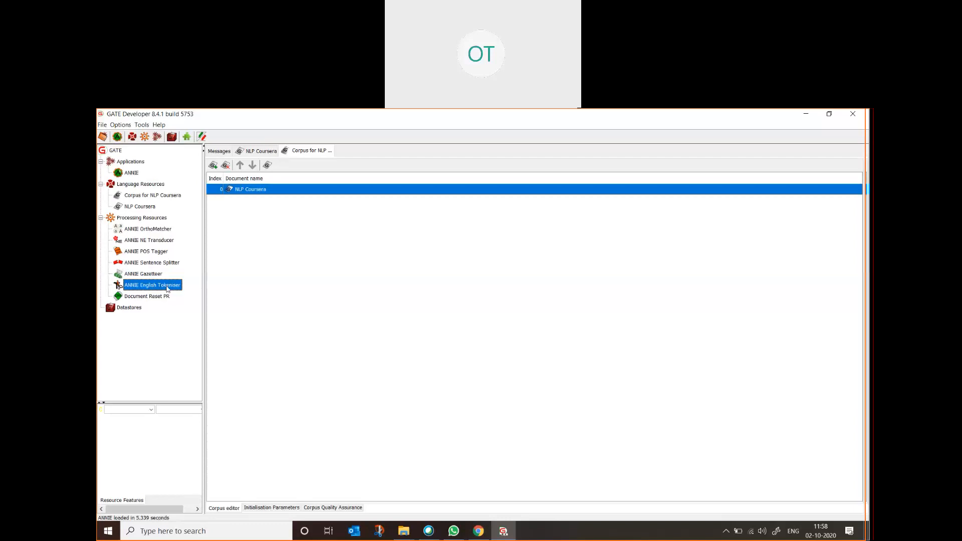
click(161, 298)
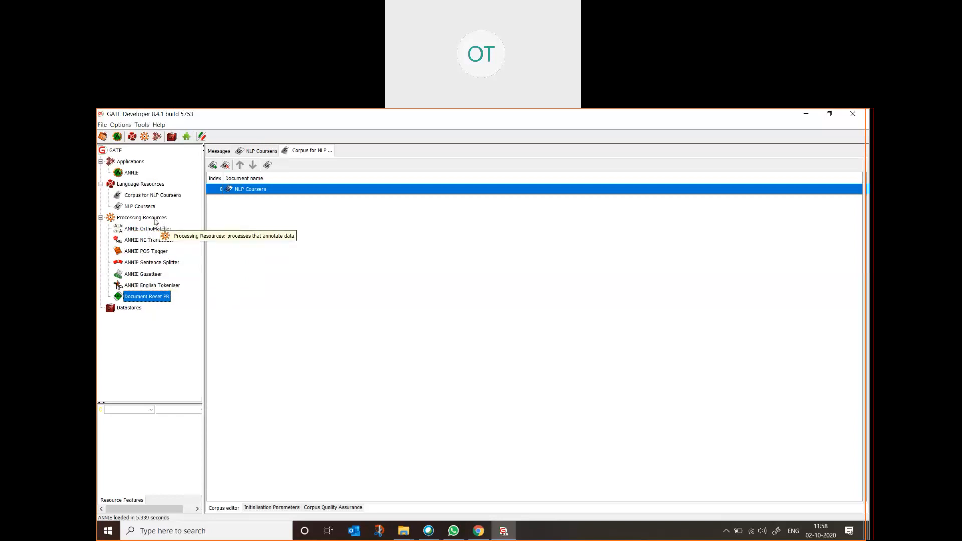
- Open the ANNIE application in the Serial Application Editor
click(156, 219)
click(132, 173)
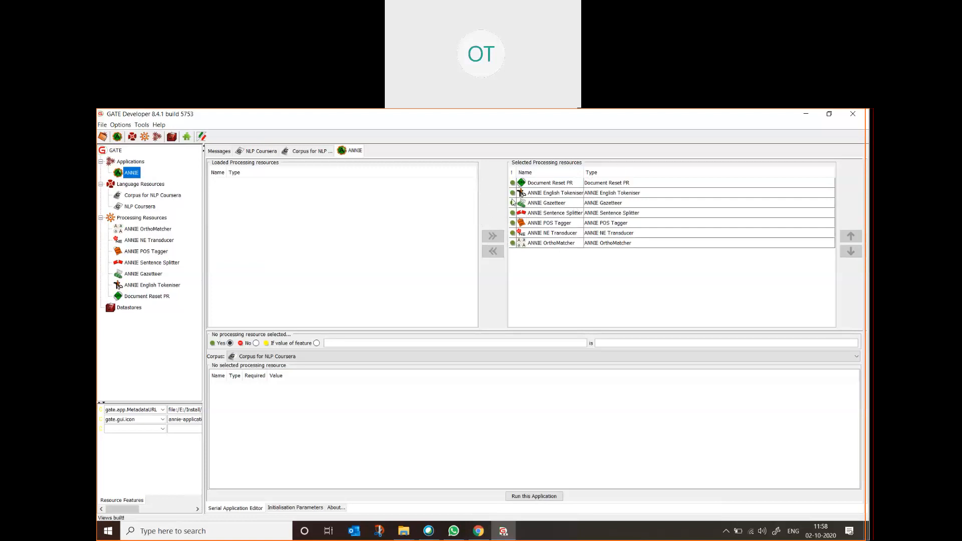
- Review the runtime parameters of ANNIE's selected processing resources, from Document Reset PR through to the OrthoMatcher
click(612, 184)
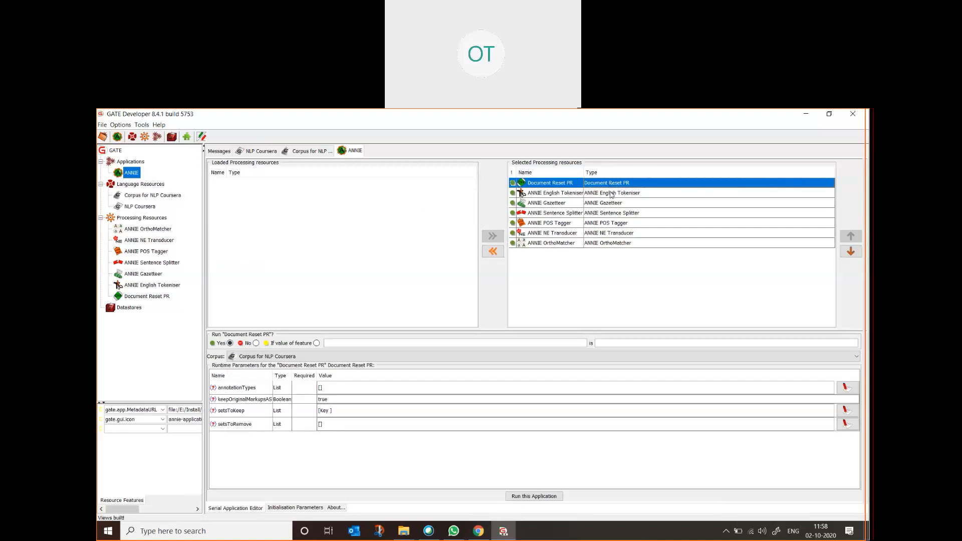
click(611, 194)
click(612, 203)
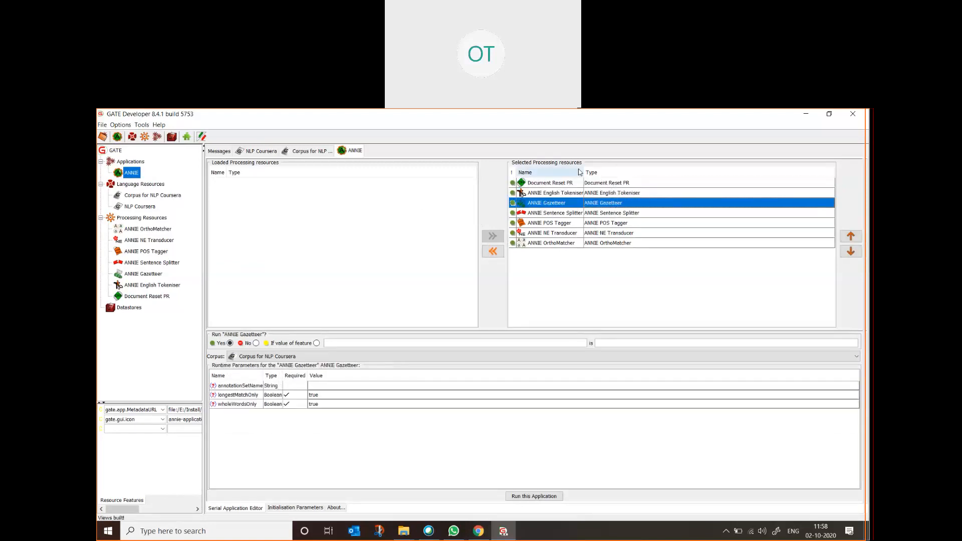
click(617, 184)
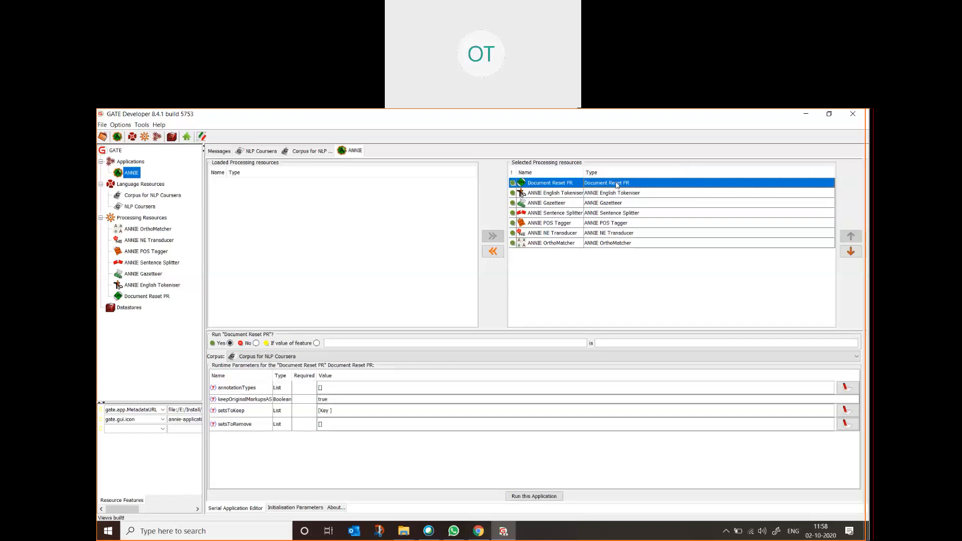
click(615, 194)
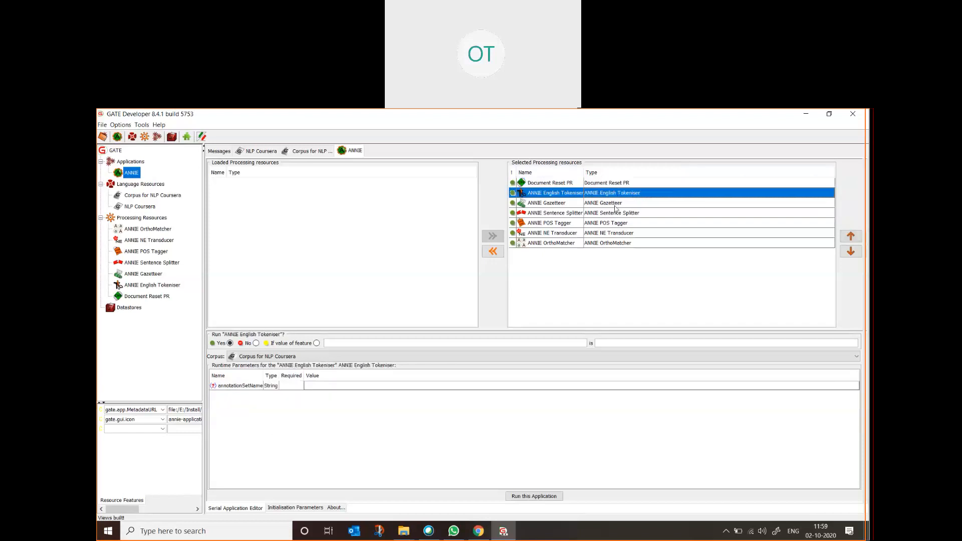
click(615, 206)
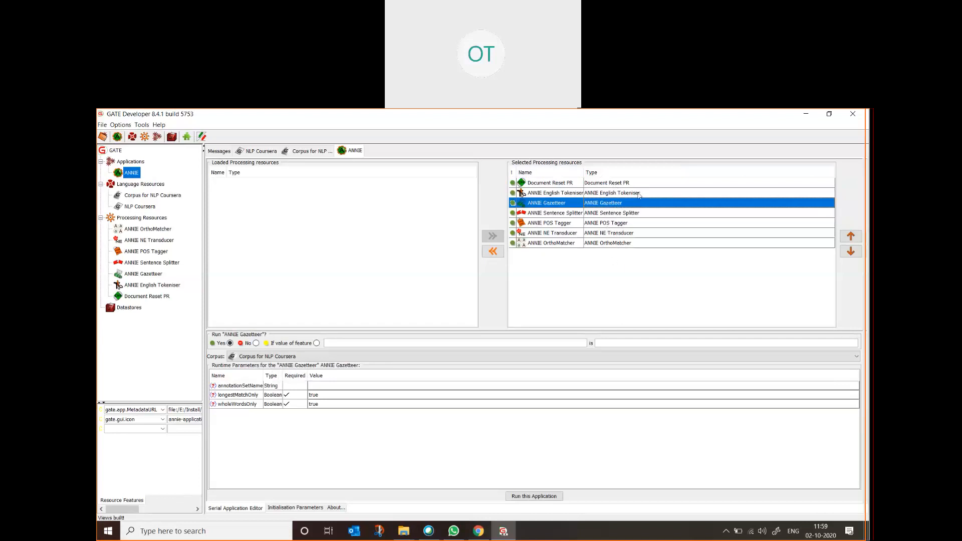
click(637, 195)
click(624, 206)
click(637, 216)
click(630, 224)
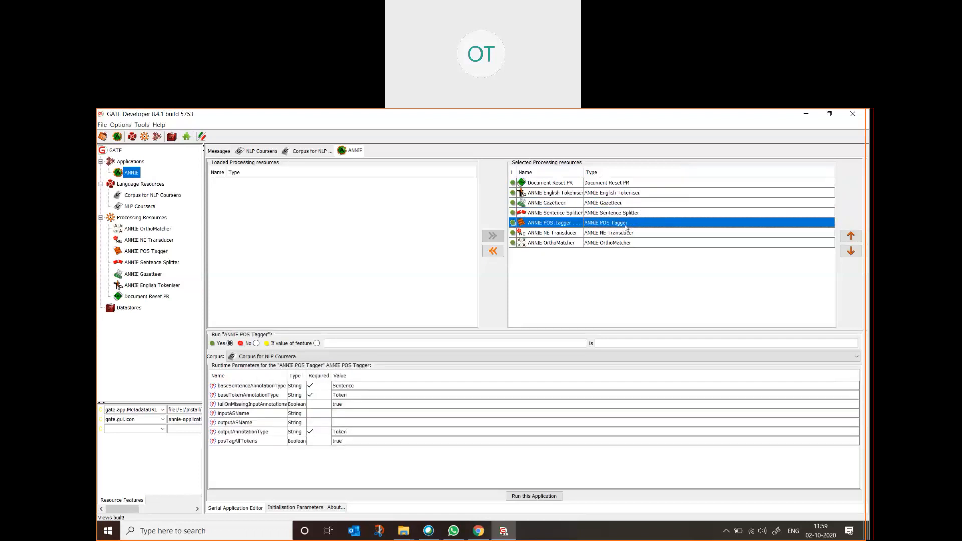
click(617, 235)
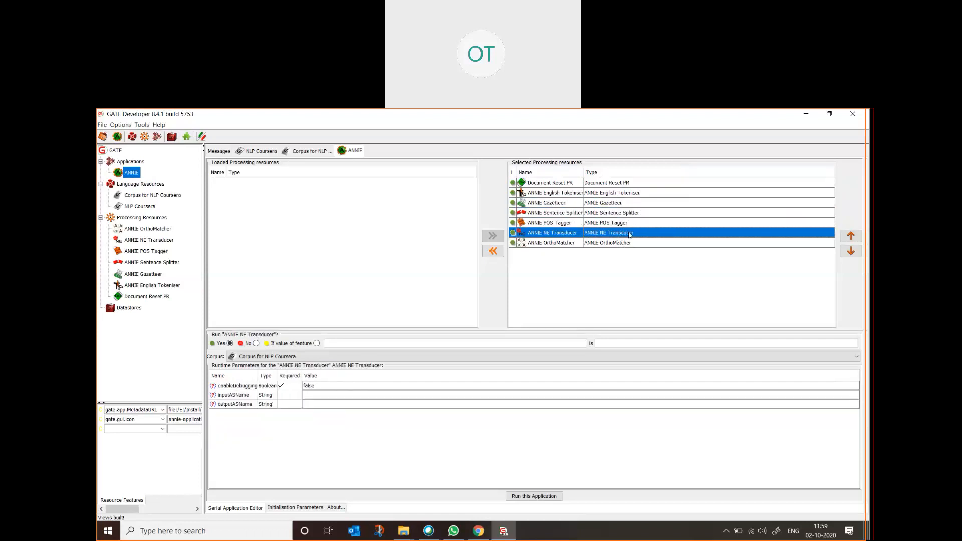
click(623, 245)
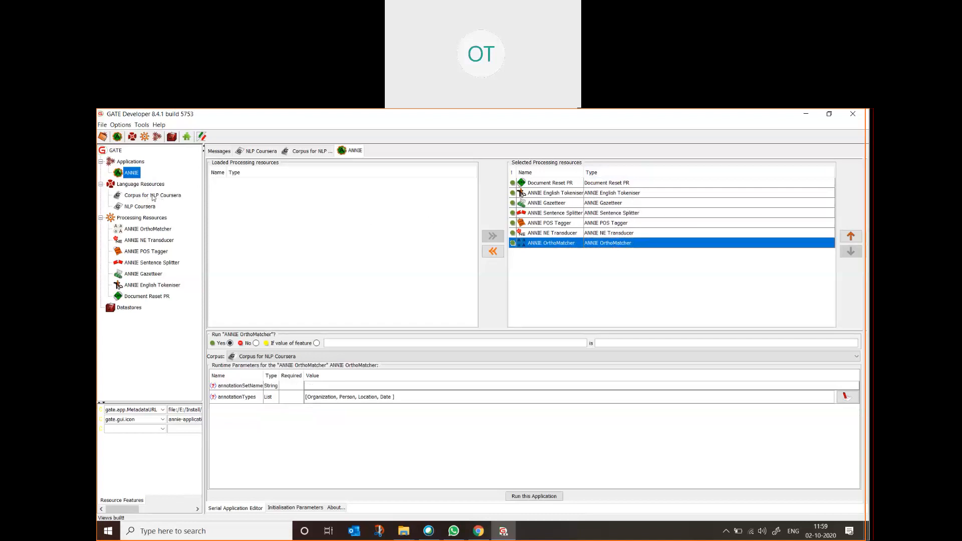
- Open the NLP Coursera document, show its annotation sets and temporarily highlight the paragraph annotations under Original markups
double_click(145, 207)
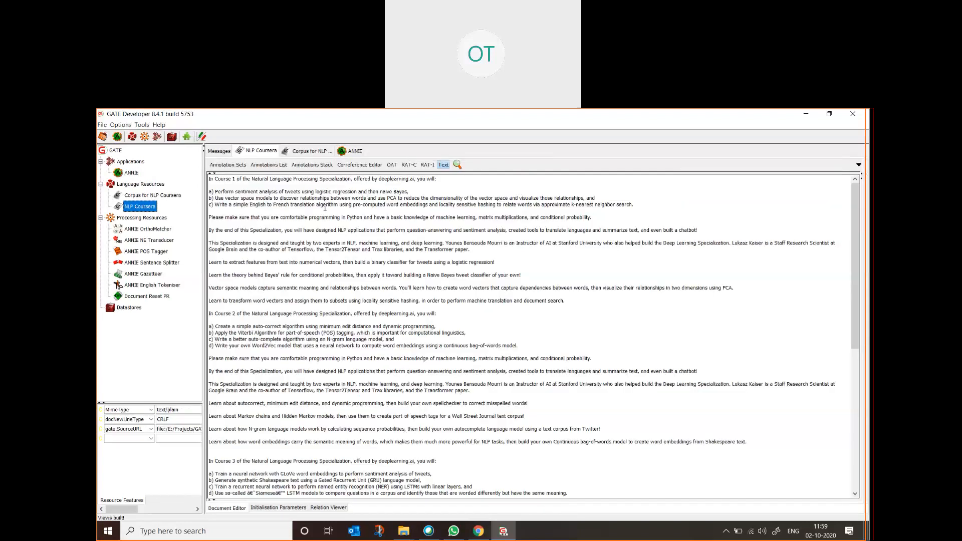
scroll(355, 333, down, 5)
scroll(352, 308, up, 5)
click(241, 167)
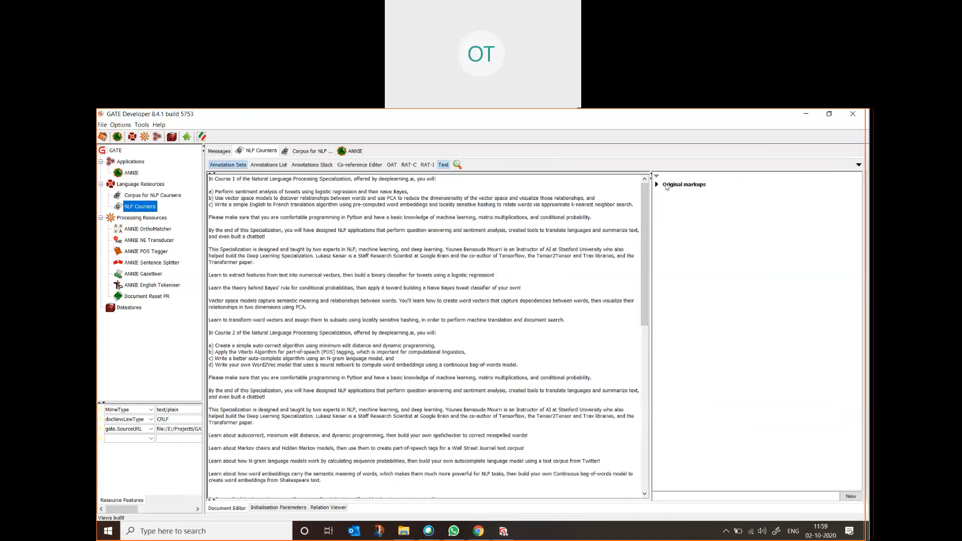
click(657, 185)
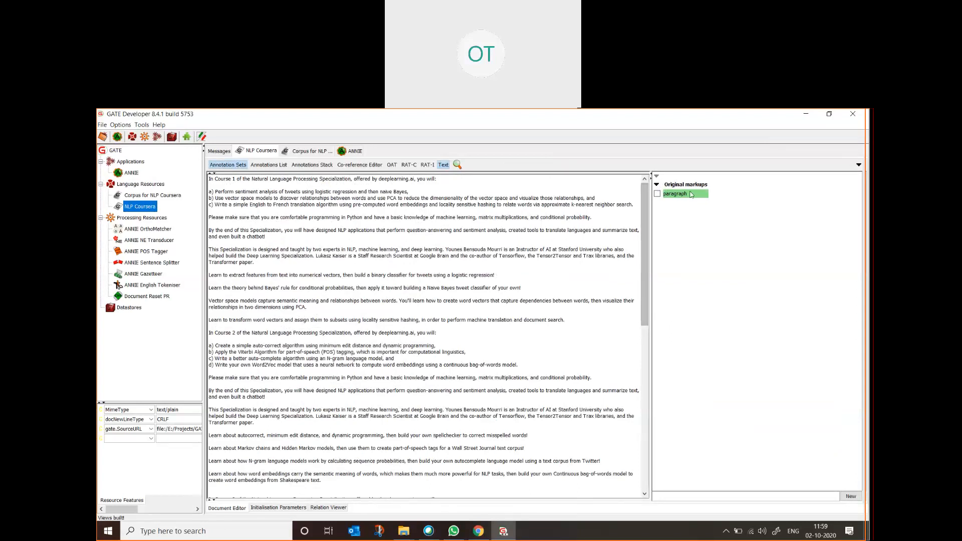
click(658, 194)
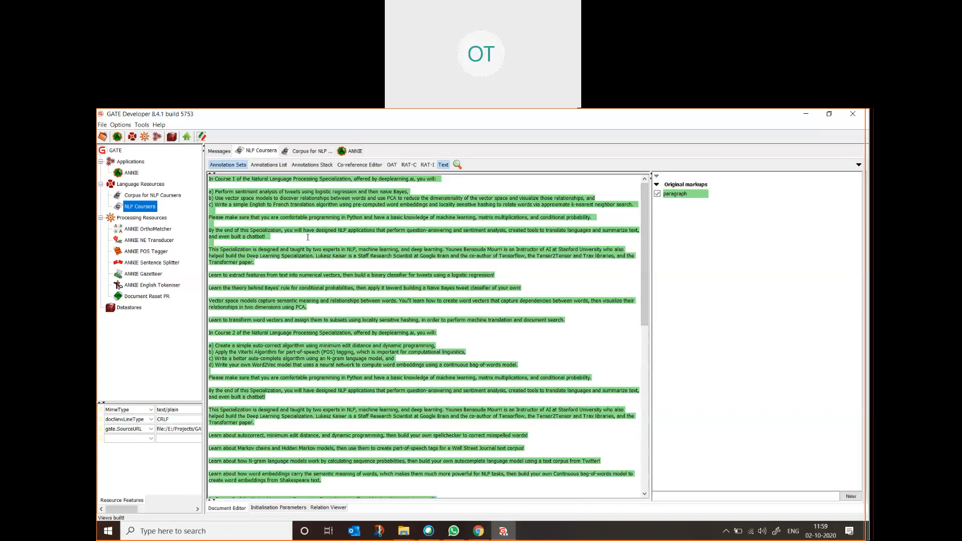
mouse_move(413, 259)
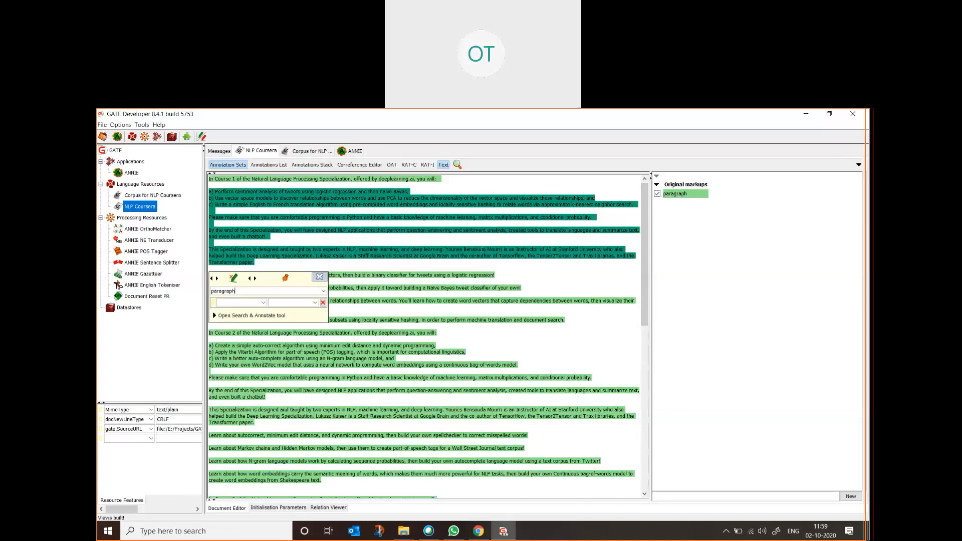
click(658, 194)
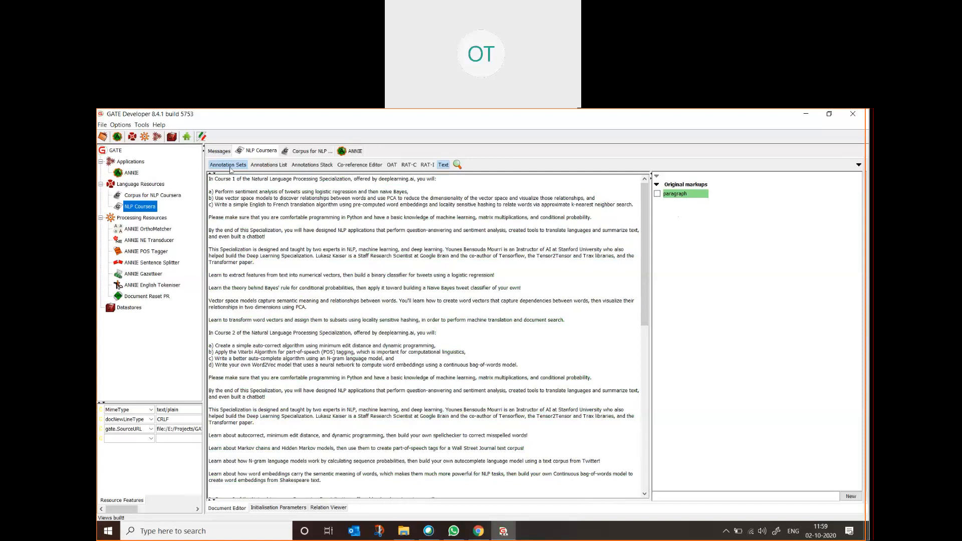
- Show the annotations list, inspect the first three paragraph annotations in it, and turn the paragraph highlighting off
click(269, 164)
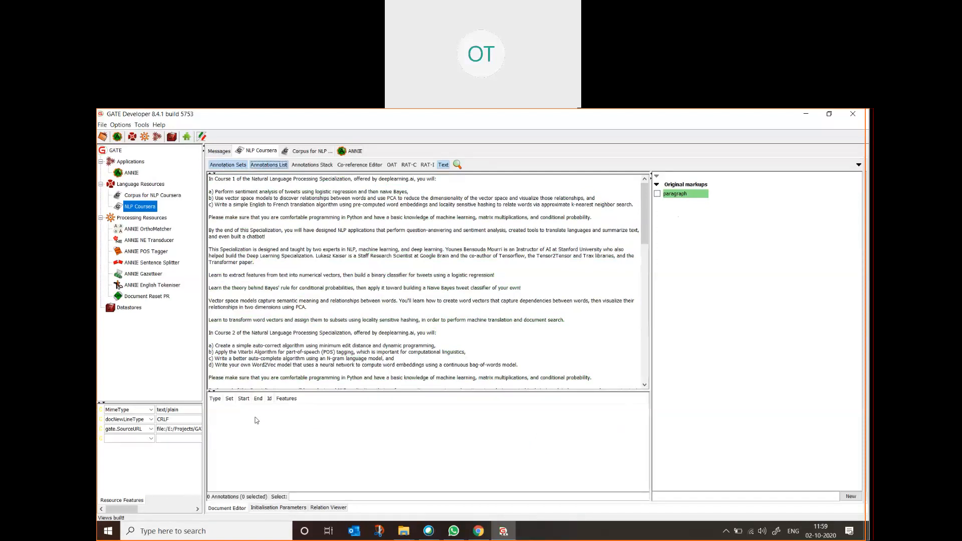
click(688, 194)
click(658, 194)
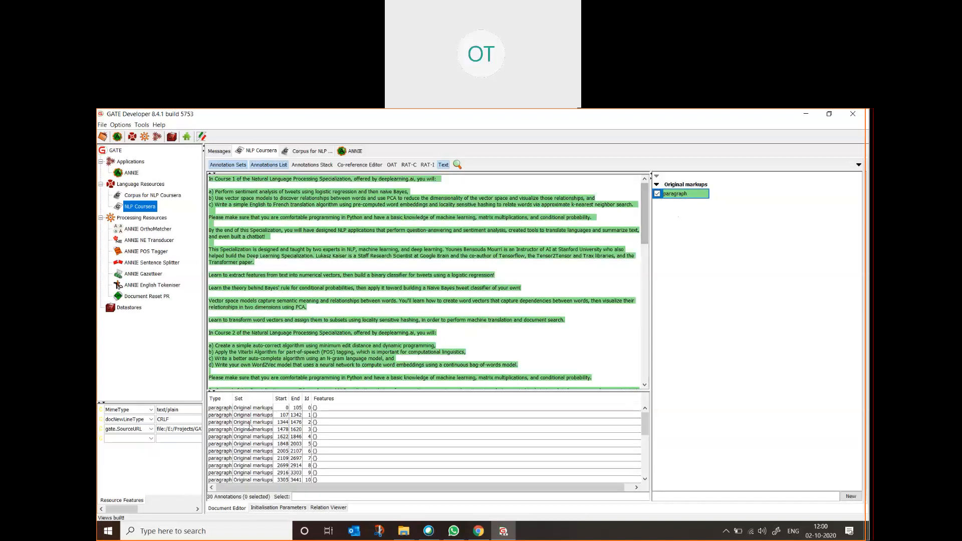
click(222, 409)
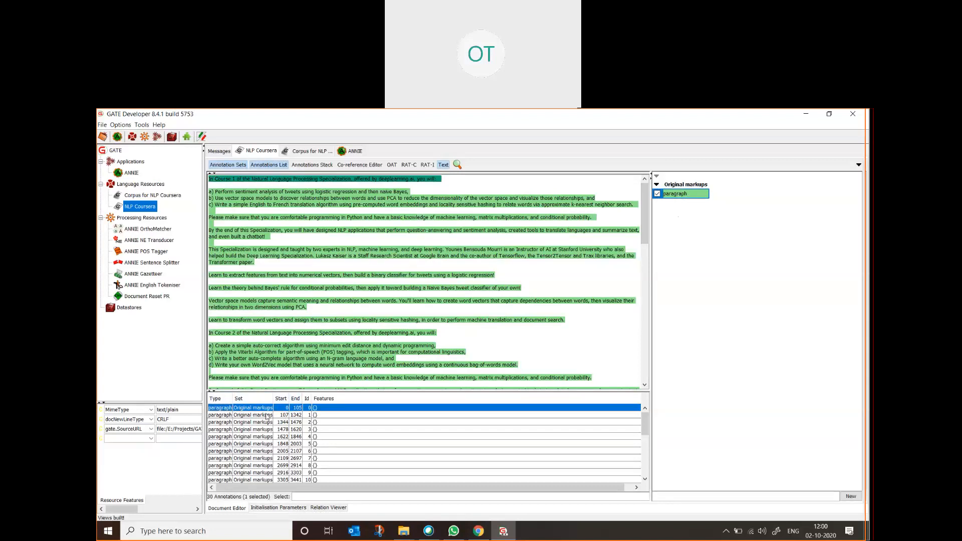
click(269, 416)
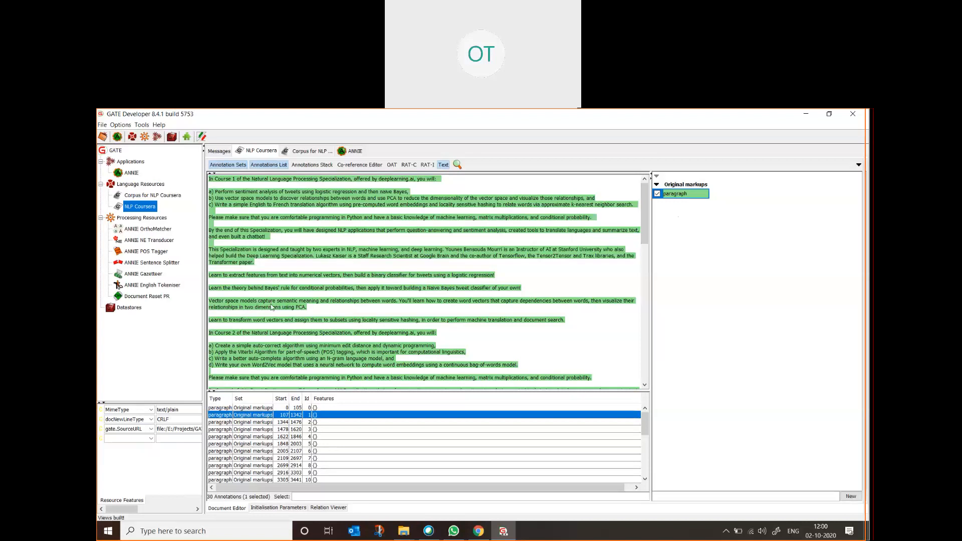
click(263, 423)
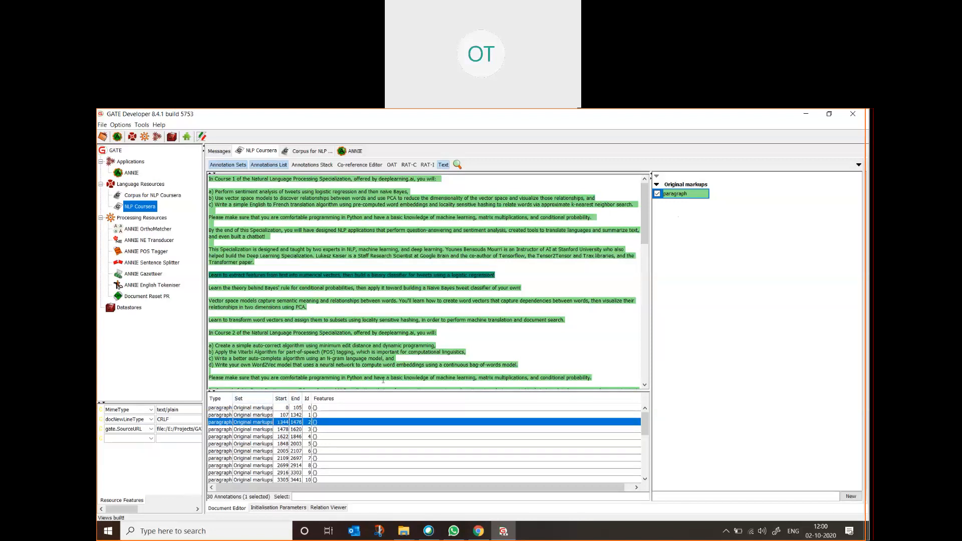
click(657, 194)
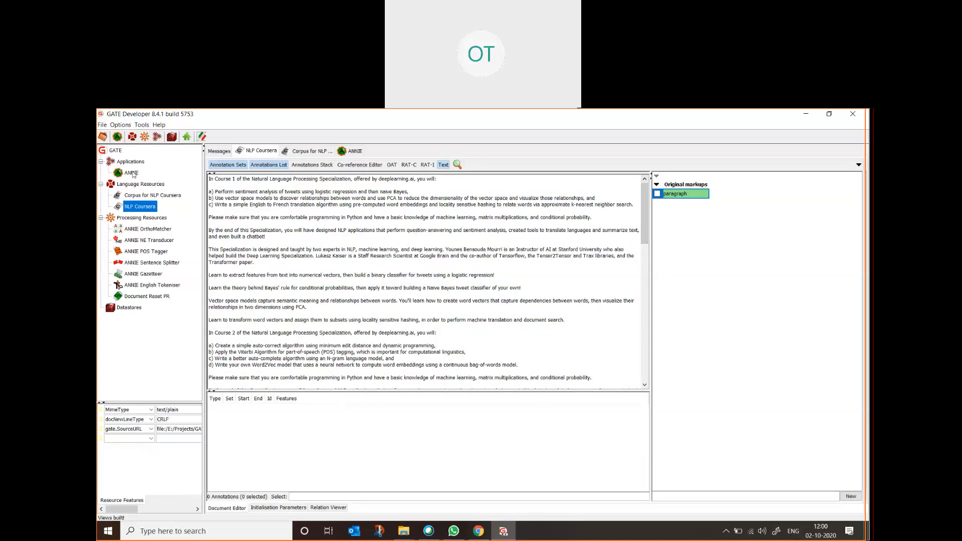
click(658, 177)
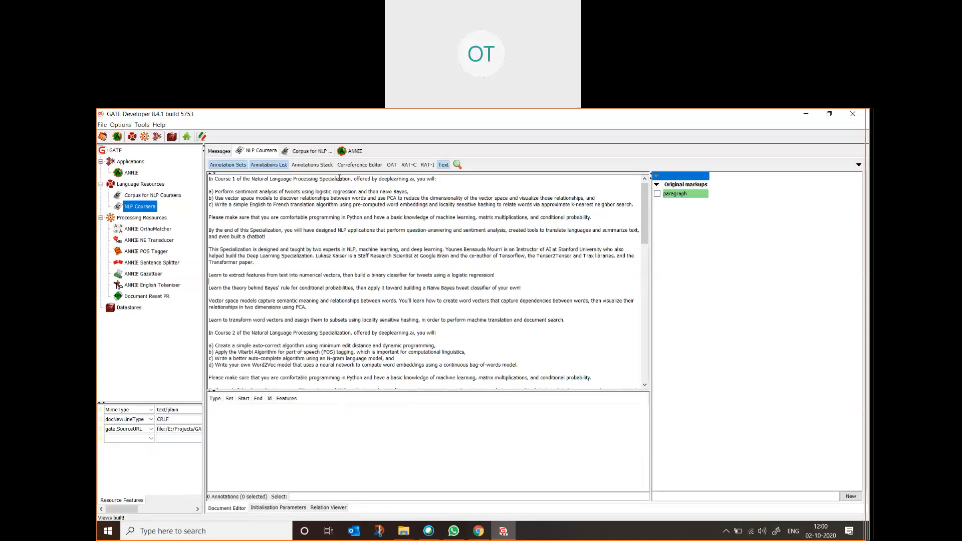
- Return to the ANNIE application, clear its corpus to <none> and choose Corpus for NLP Coursera again
click(352, 151)
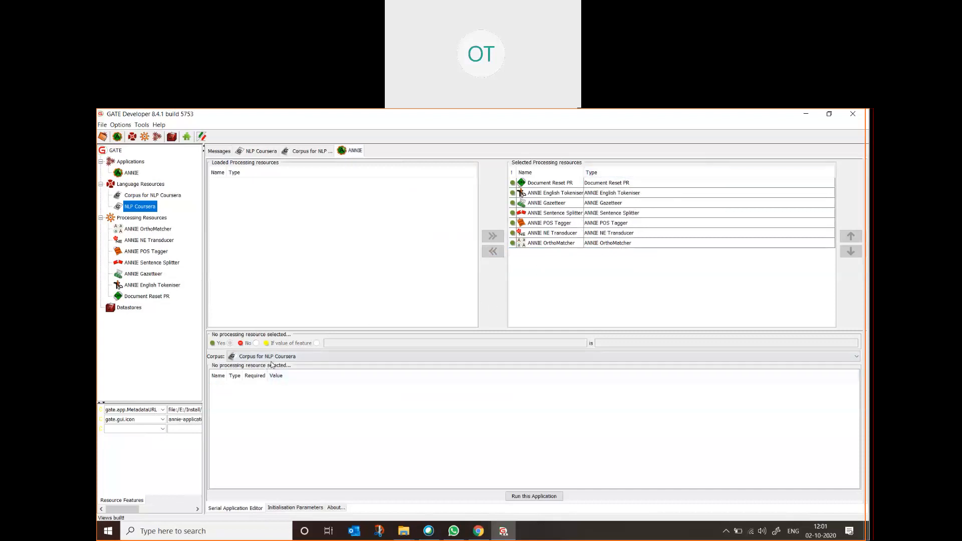
click(289, 358)
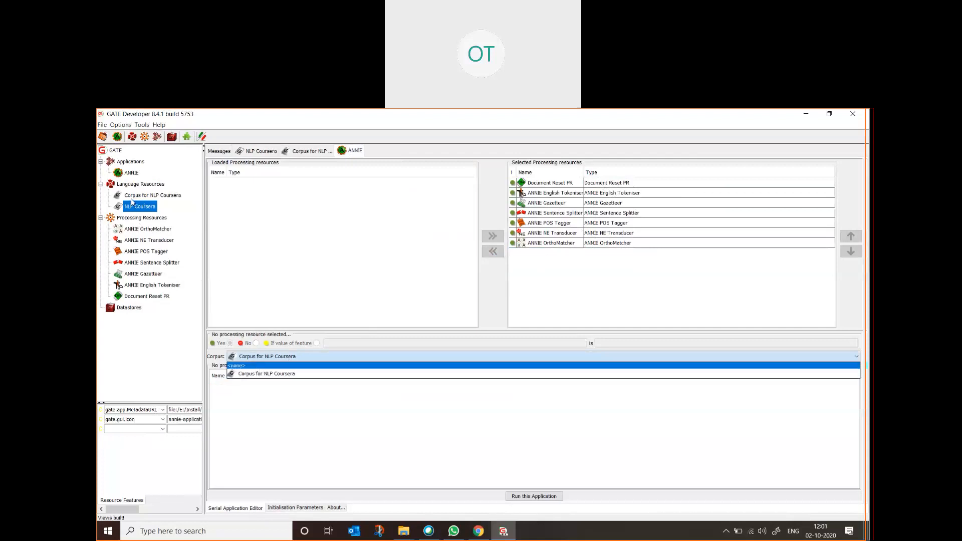
click(138, 186)
click(281, 356)
click(269, 365)
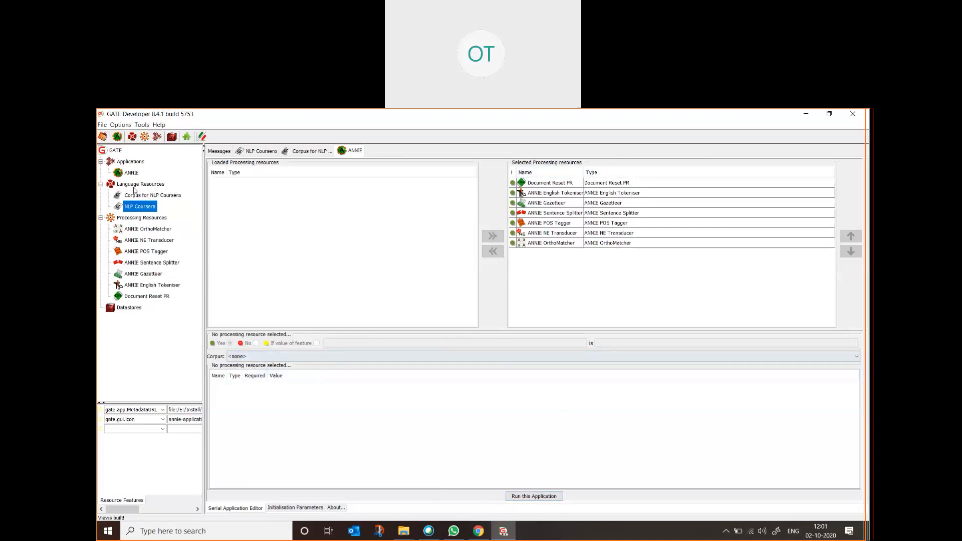
click(261, 356)
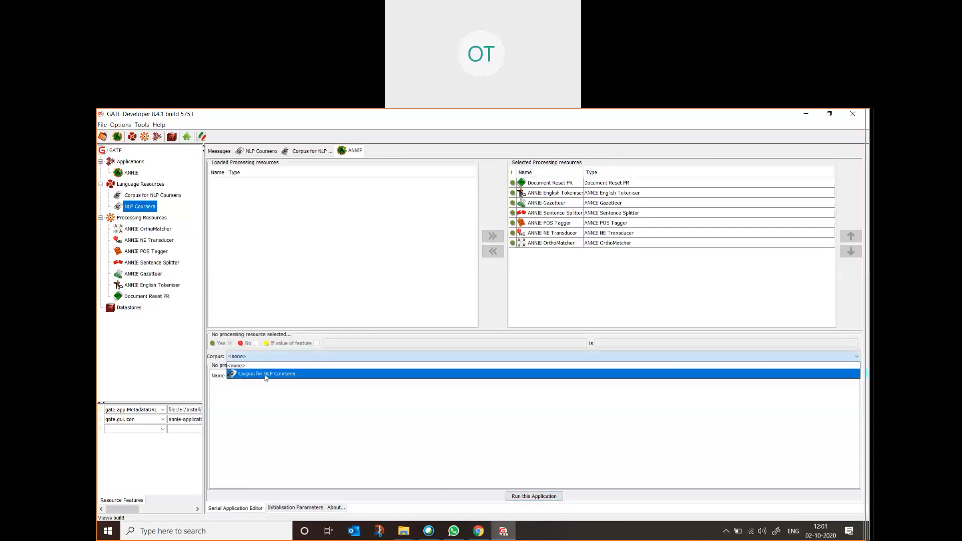
click(275, 375)
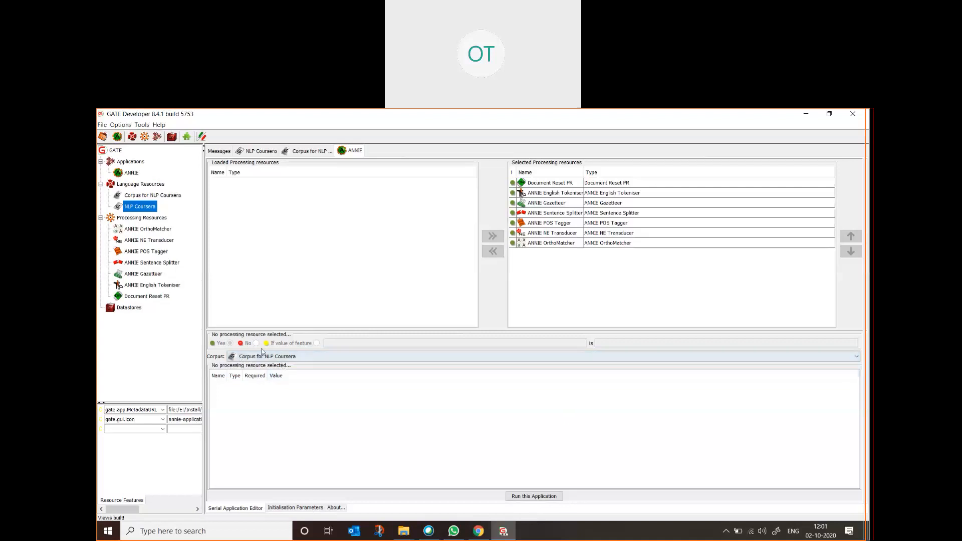
- Open Corpus for NLP Coursera and view the NLP Coursera document it contains
click(151, 195)
double_click(156, 195)
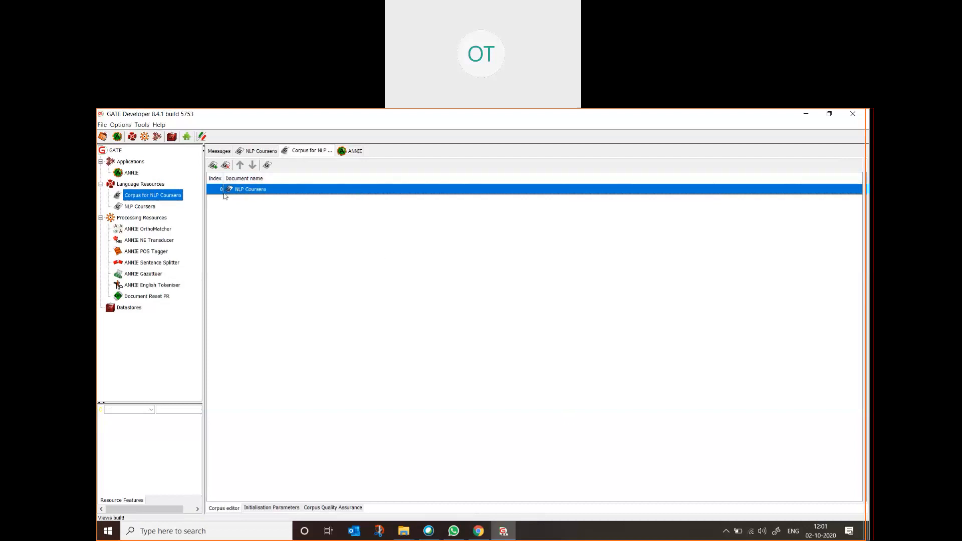
double_click(256, 193)
click(283, 241)
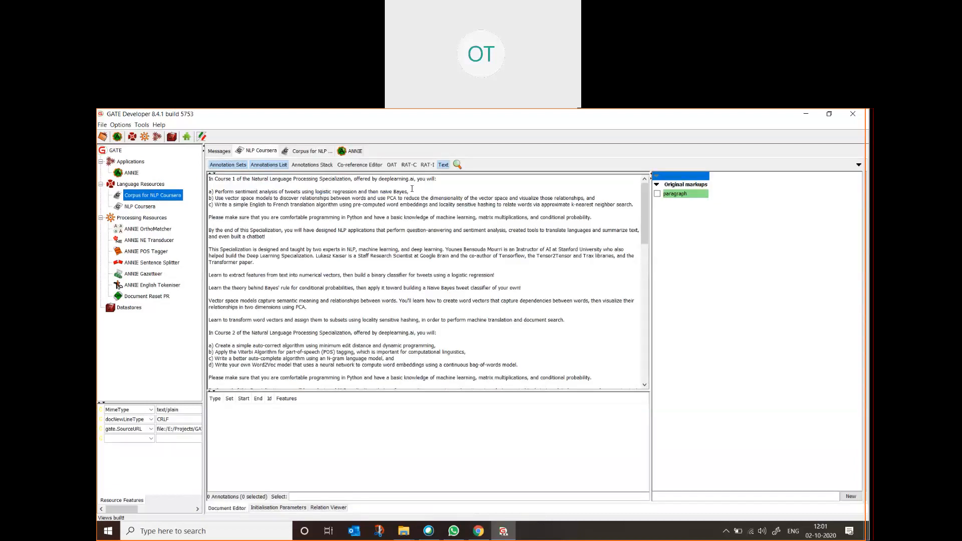
- Run the ANNIE application on Corpus for NLP Coursera and view the message log
click(357, 152)
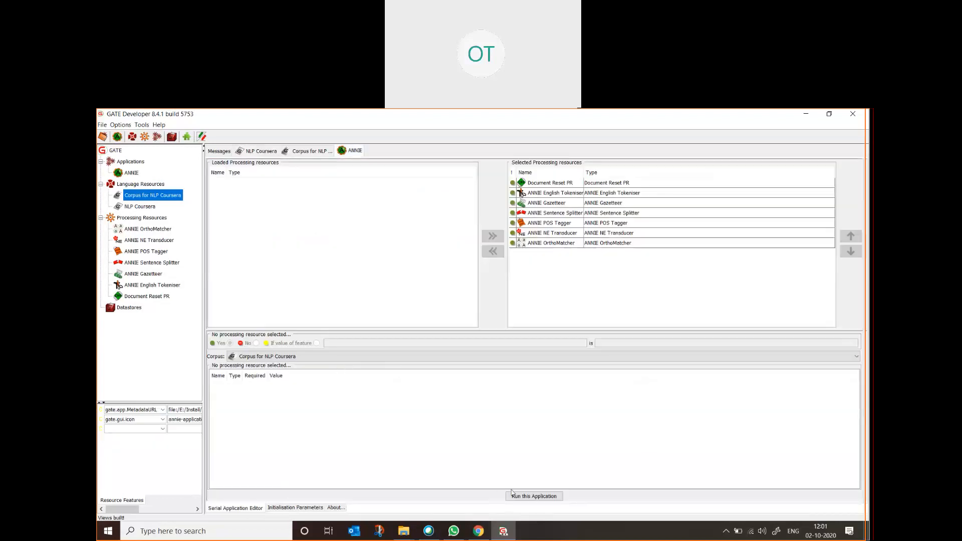
click(546, 497)
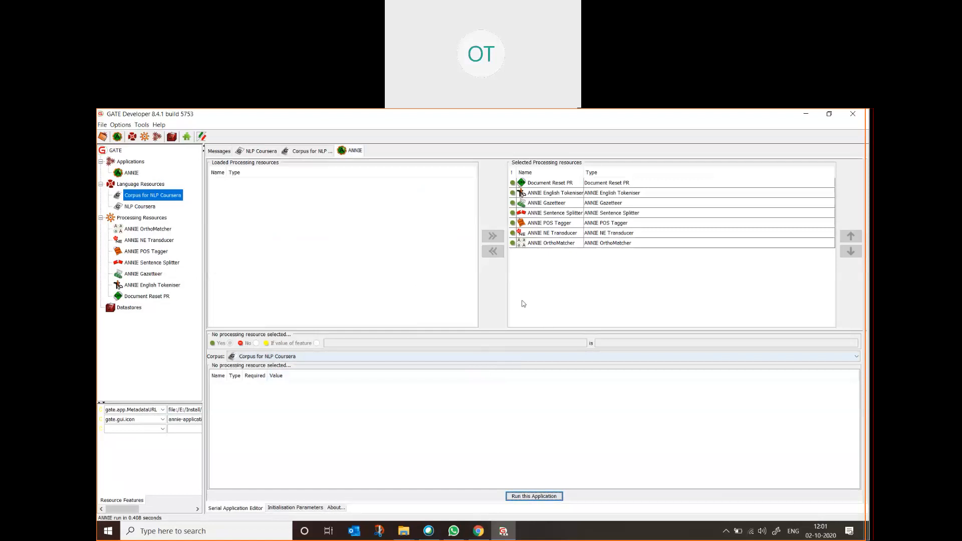
click(220, 152)
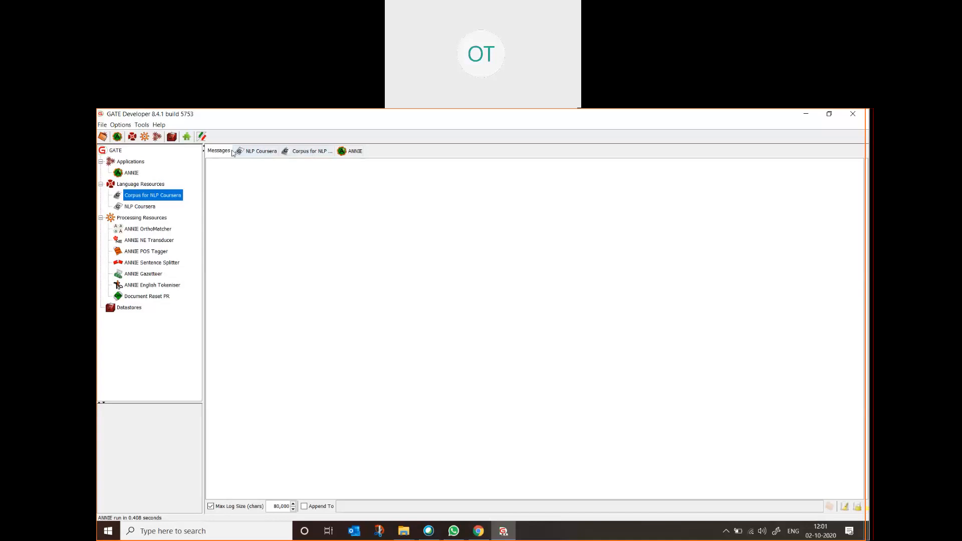
- View the processed NLP Coursera document's annotation sets and briefly toggle the original paragraph annotations
click(258, 151)
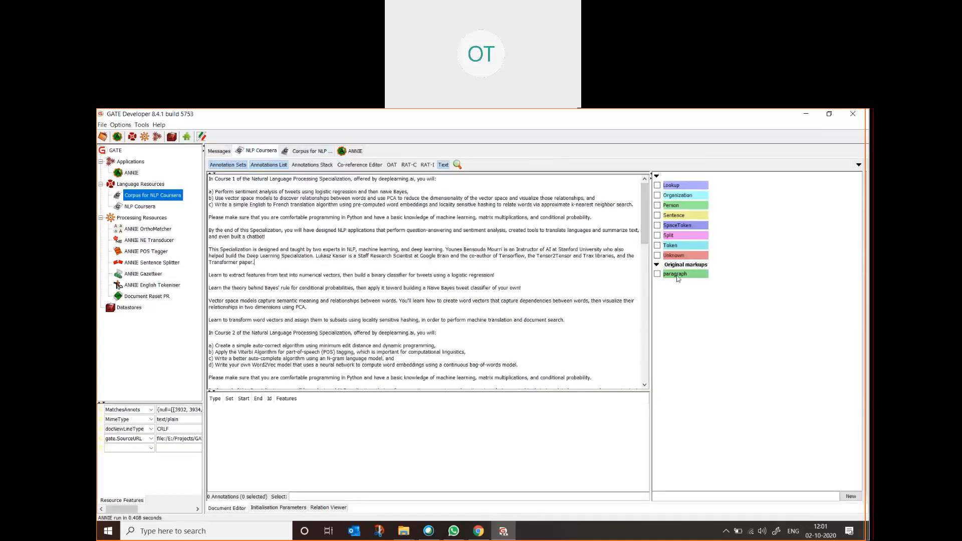
click(657, 275)
click(657, 274)
- Review ANNIE's list of selected processing resources once more and return to the NLP Coursera document
click(136, 174)
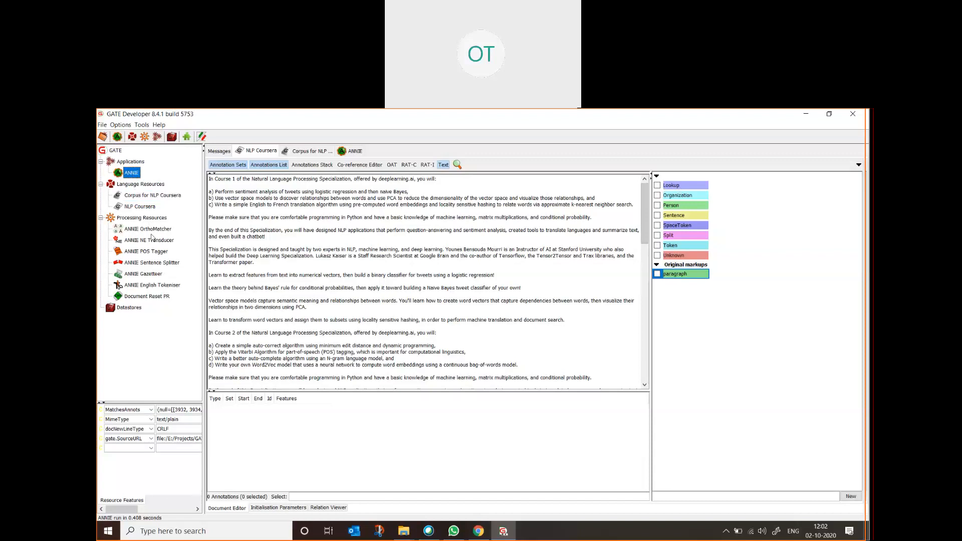
double_click(133, 175)
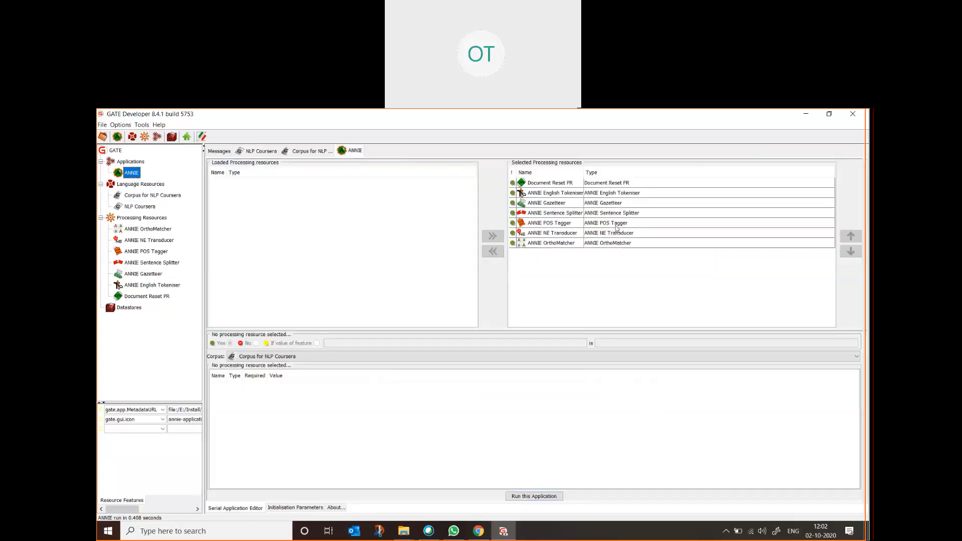
click(308, 151)
click(263, 150)
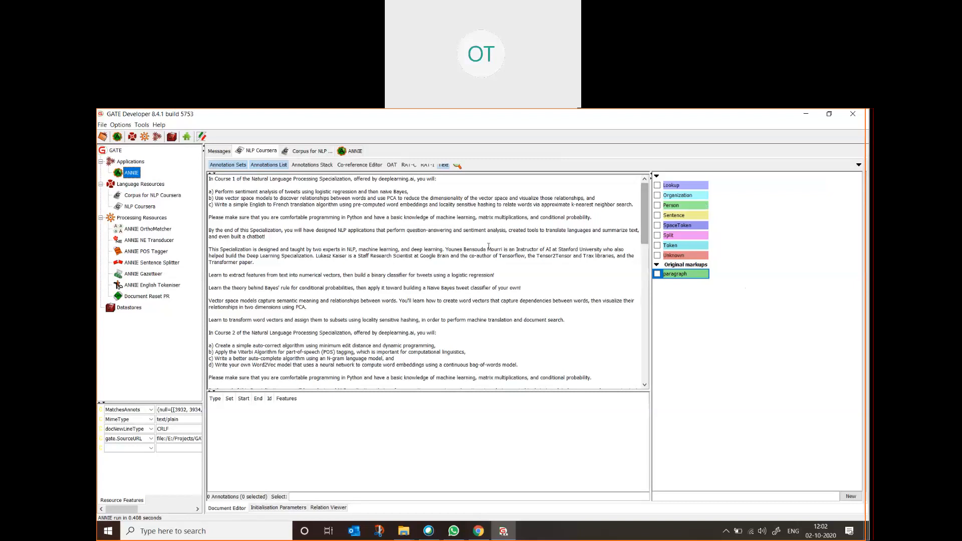
- Highlight the Lookup annotations in the document and inspect the features of the first one, on the word "by"
click(658, 186)
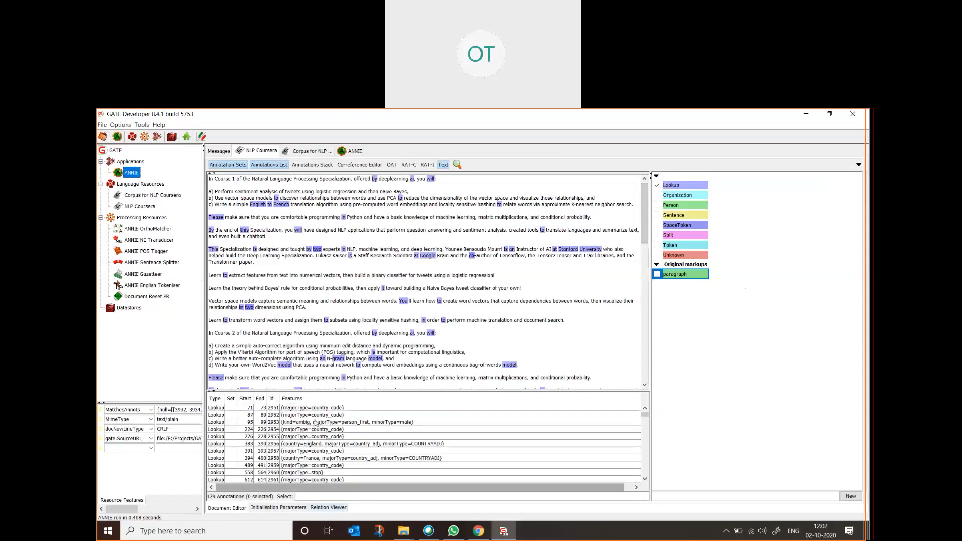
click(226, 408)
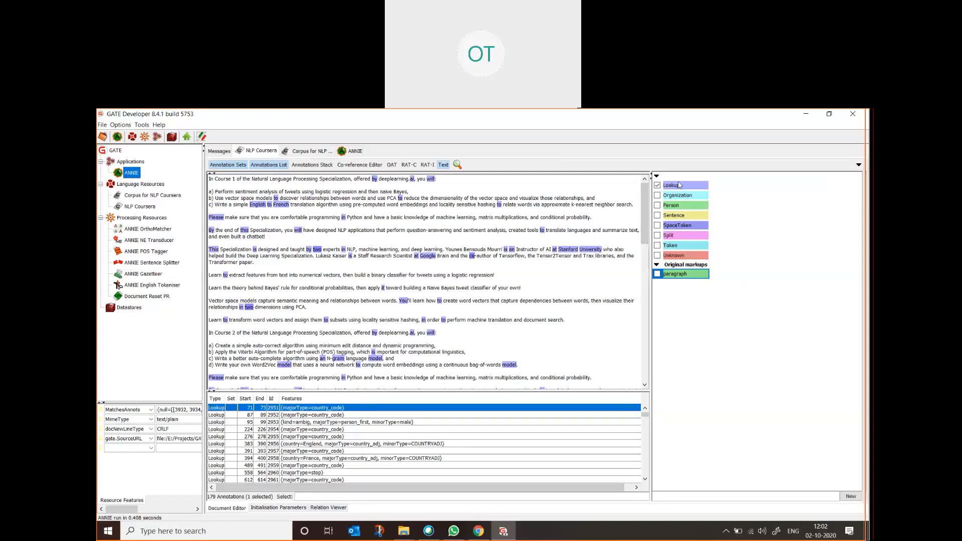
click(657, 186)
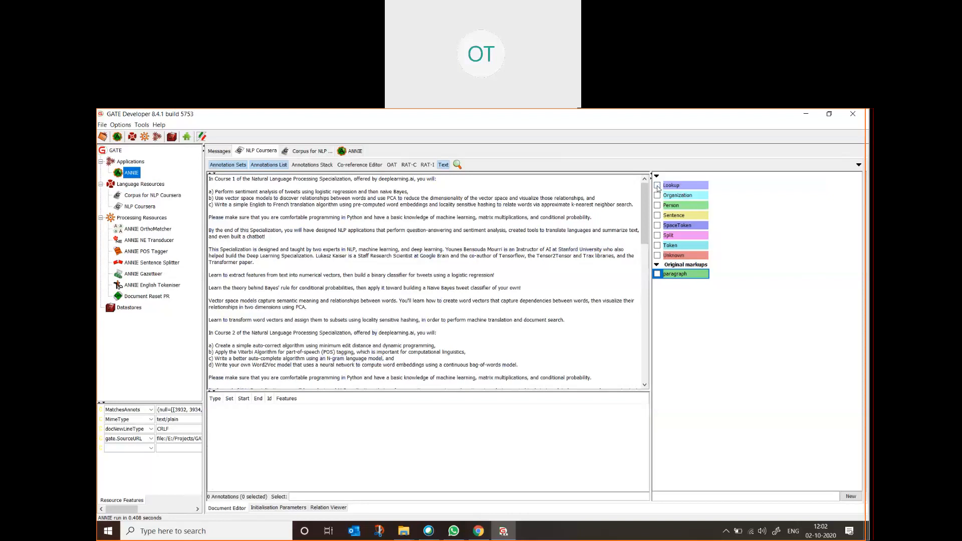
click(657, 186)
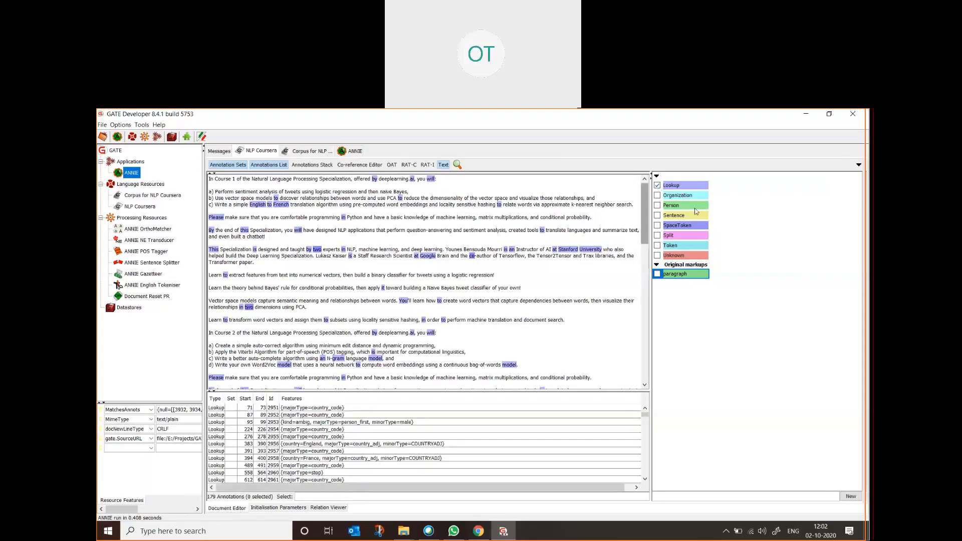
click(220, 408)
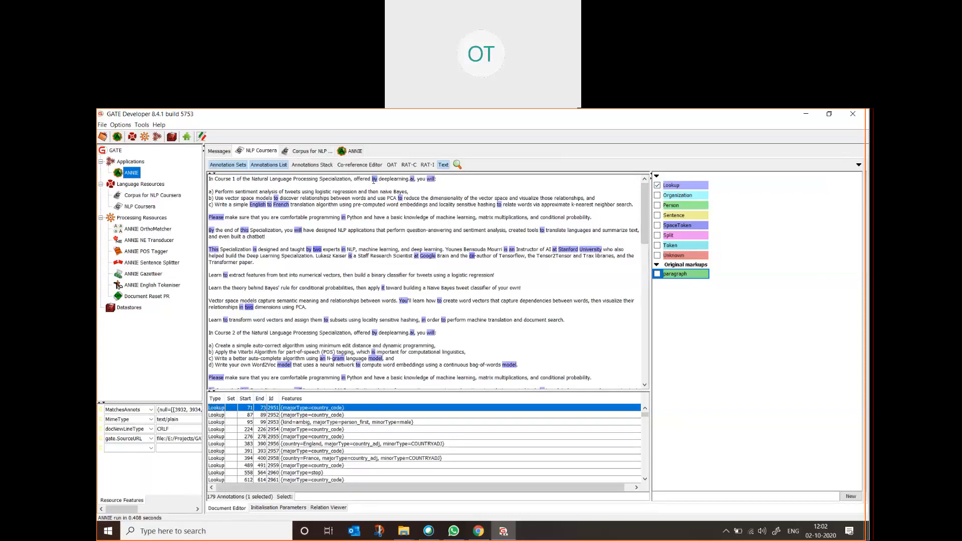
mouse_move(374, 181)
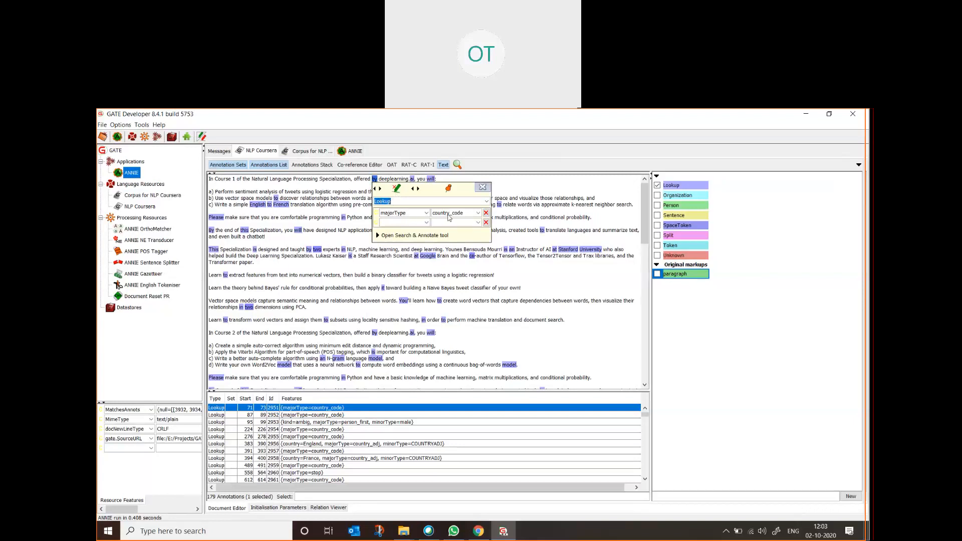
- Inspect the features of the Lookup annotation on "will" and compare it with the first two entries in the annotations list
click(299, 425)
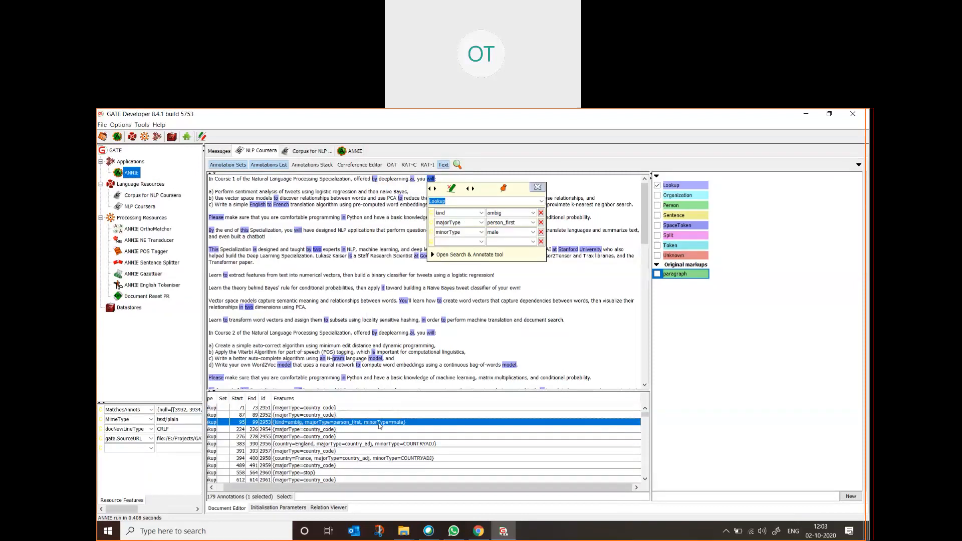
click(314, 415)
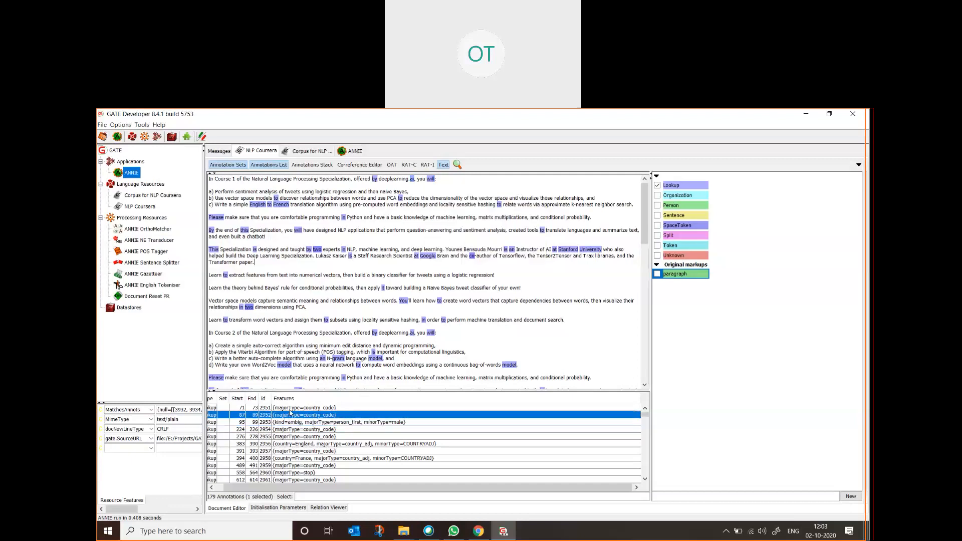
drag(286, 491, 222, 494)
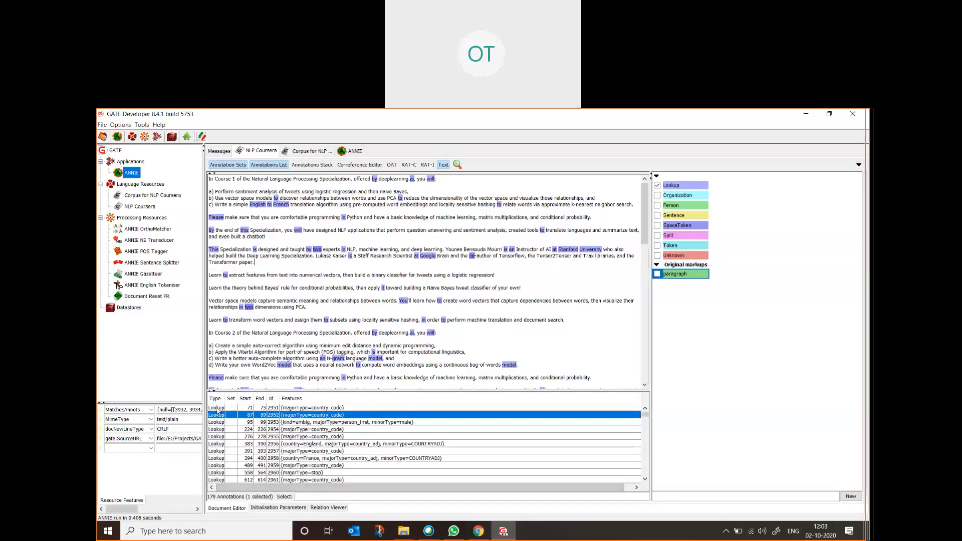
click(220, 408)
- Show Organization instead of Lookup annotations, and inspect the Google, Stanford University and Wall Street Journal entries
click(657, 185)
click(657, 196)
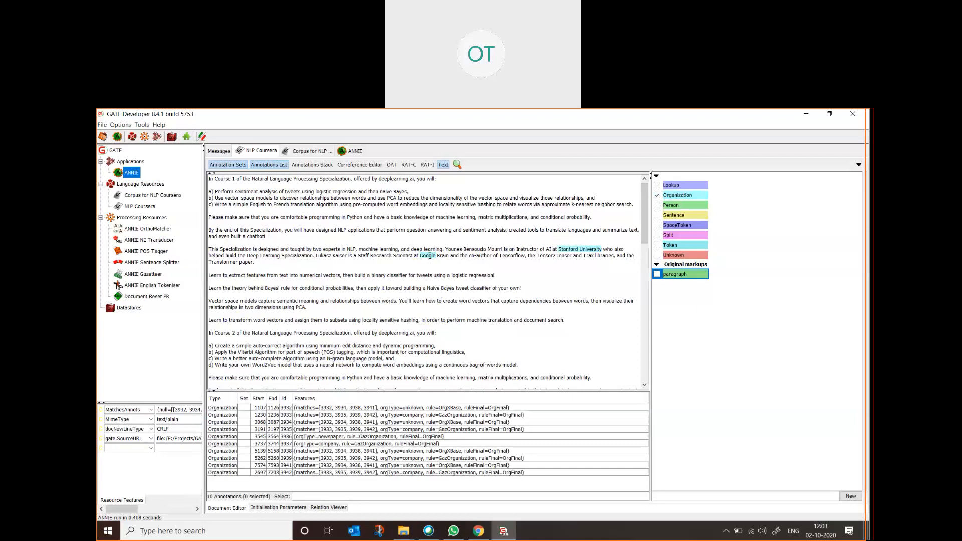
mouse_move(430, 256)
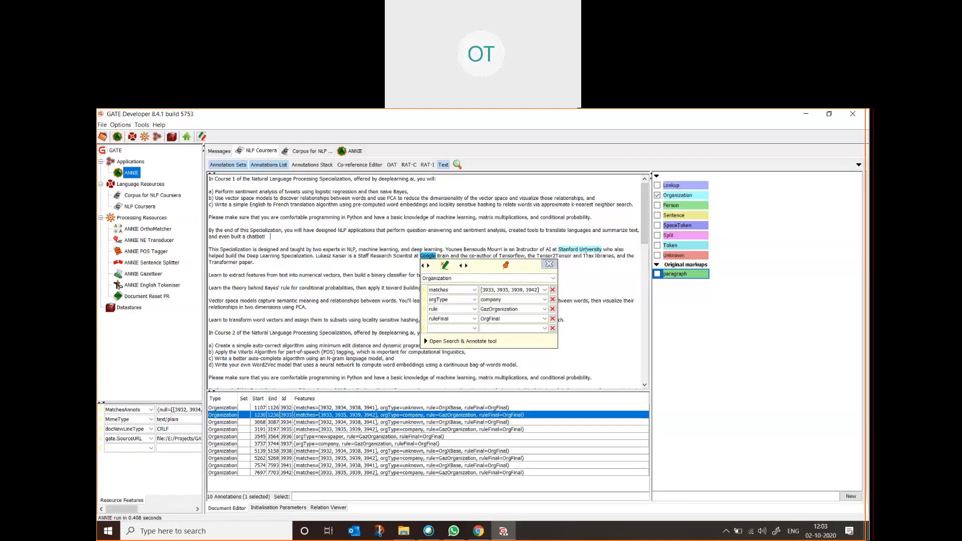
mouse_move(588, 249)
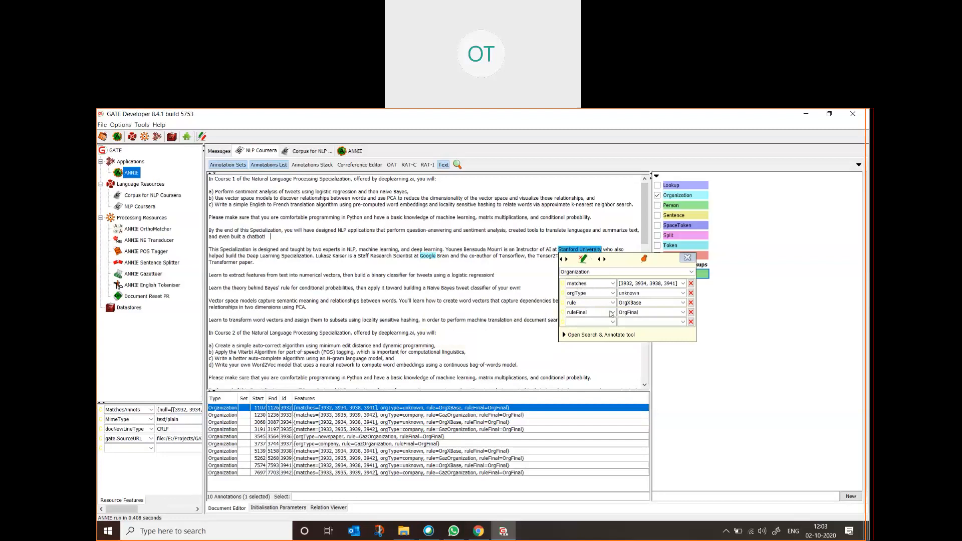
click(309, 416)
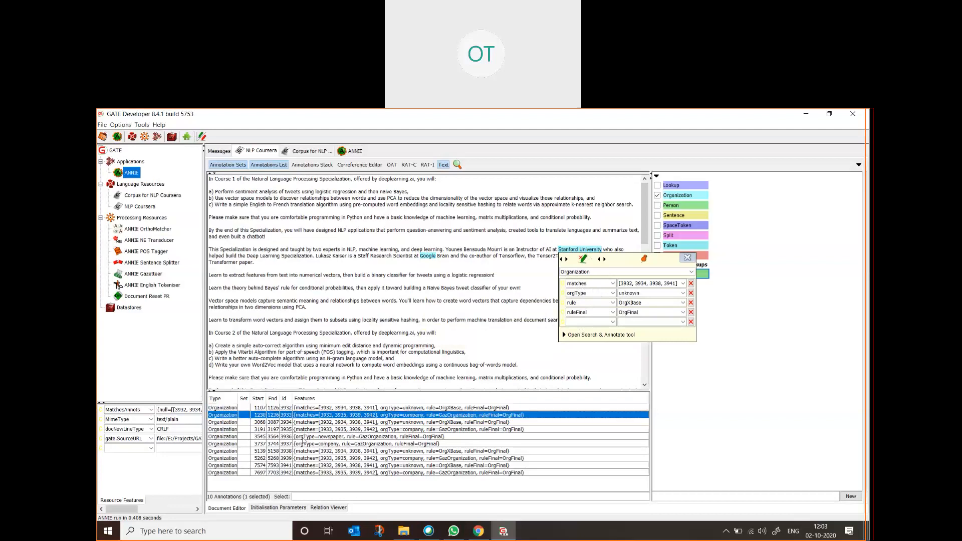
click(307, 436)
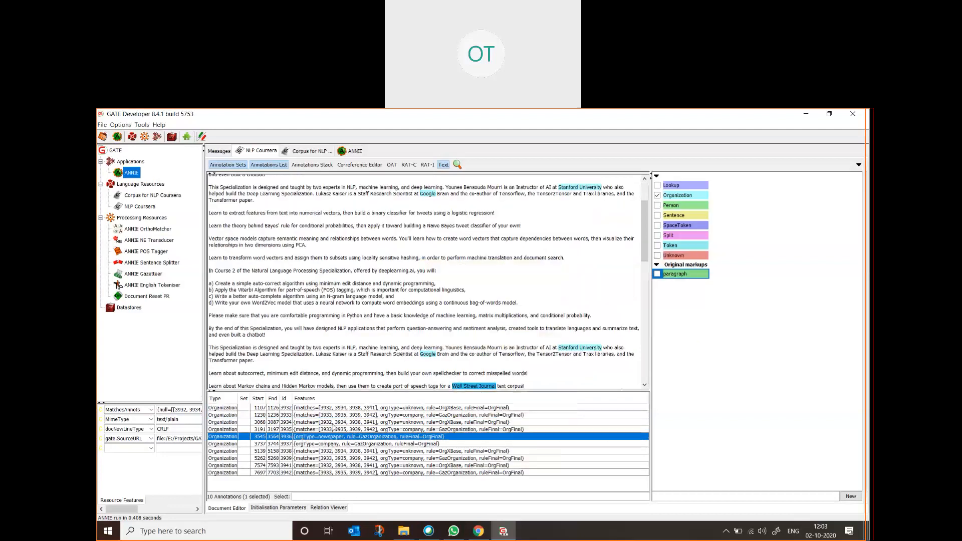
click(313, 452)
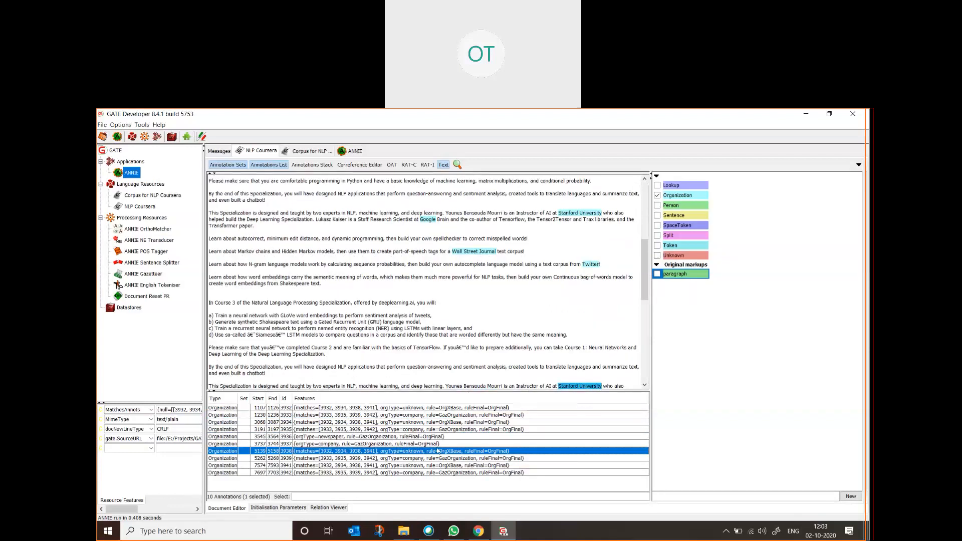
- Show Person instead of Organization annotations, and inspect the features of BERT in the Course 4 list of topics
click(658, 195)
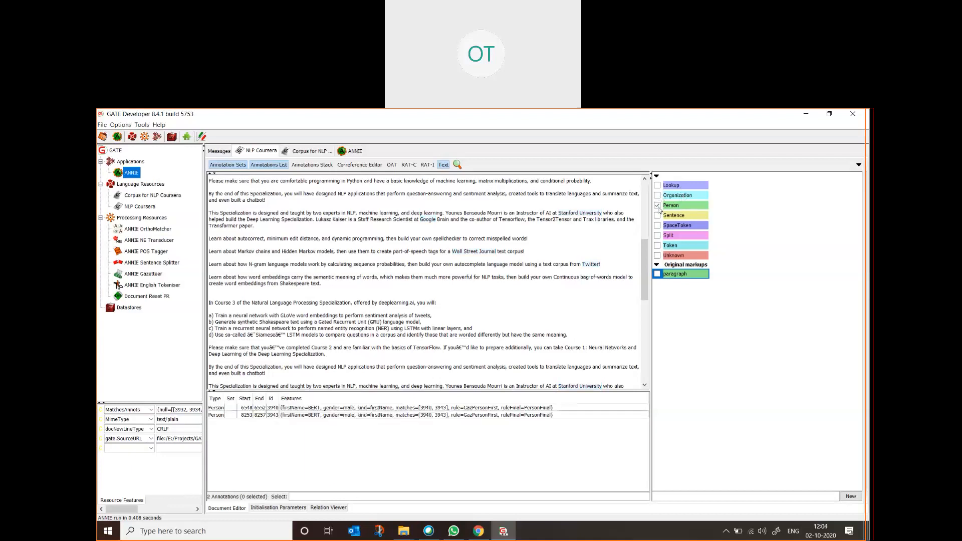
scroll(491, 292, down, 10)
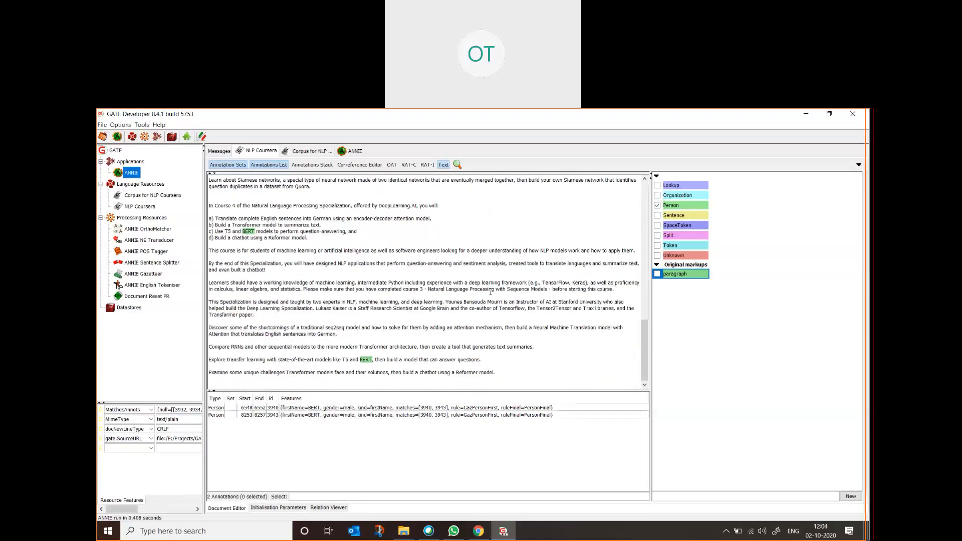
mouse_move(248, 234)
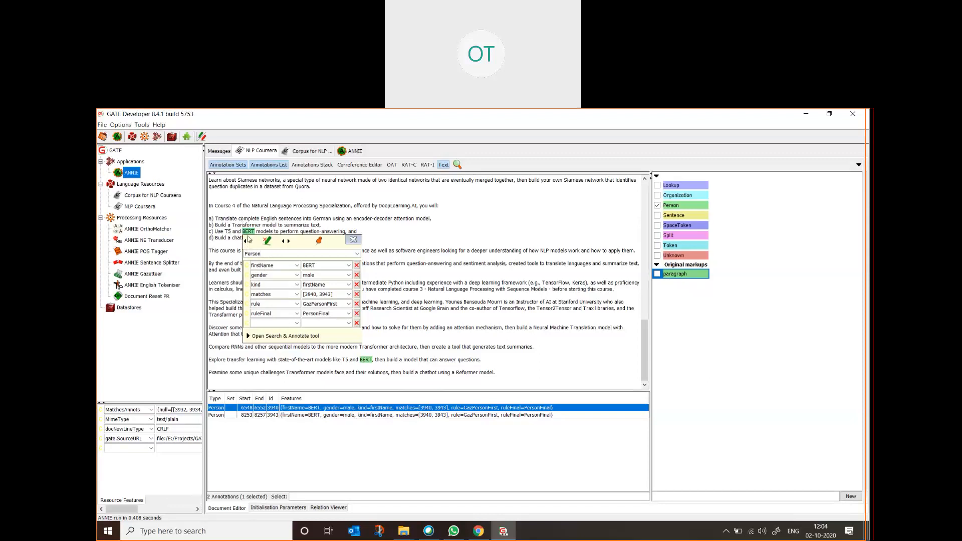
click(354, 241)
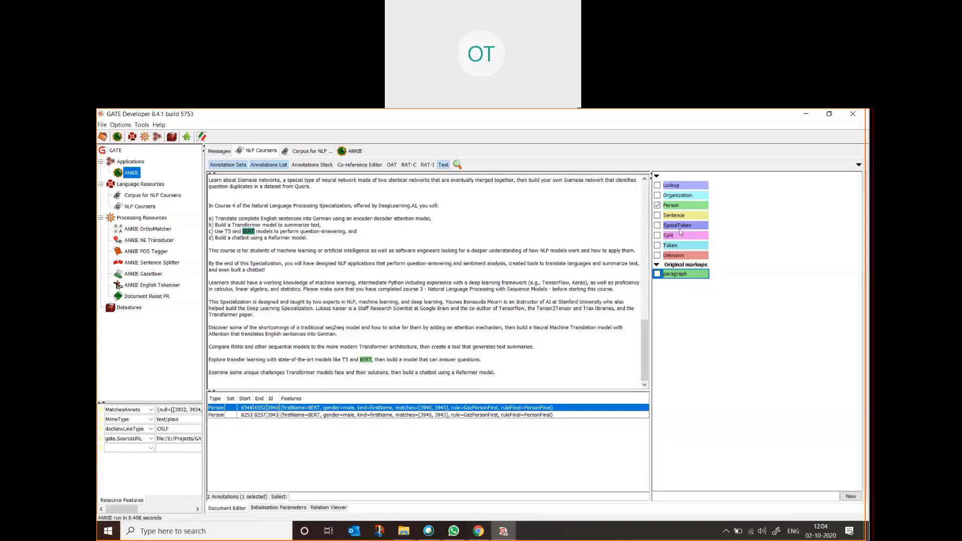
- Compare the features and rules of the two BERT entries in the Person annotations list
click(312, 413)
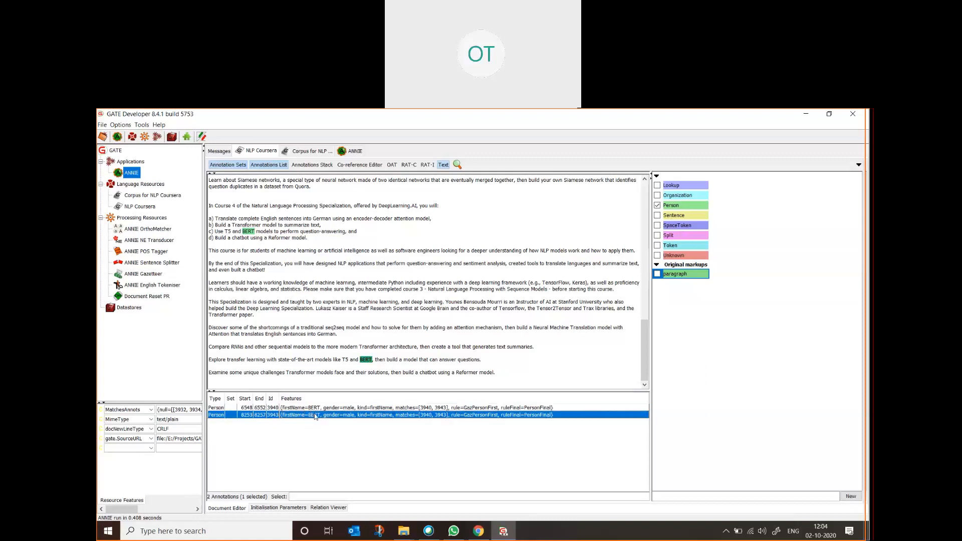
click(303, 409)
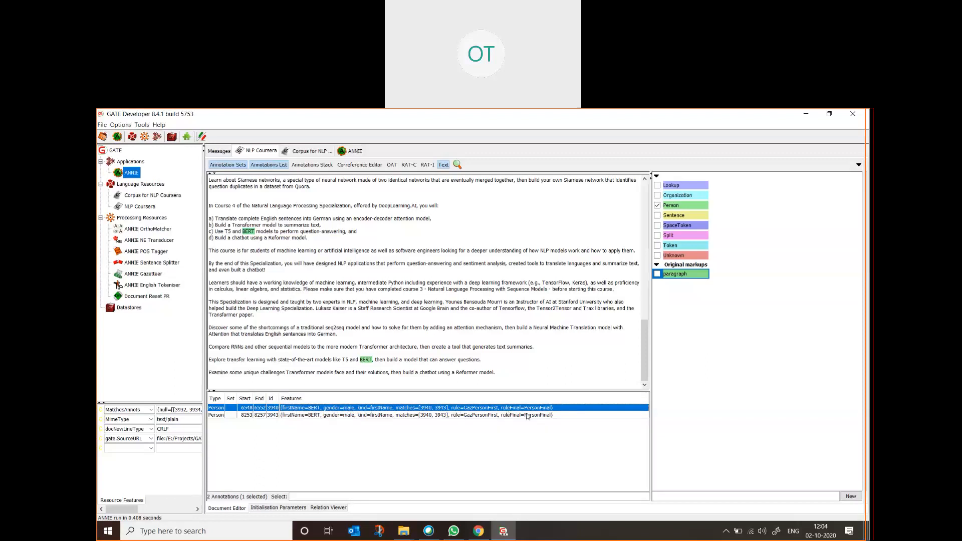
click(475, 416)
click(483, 408)
click(474, 414)
click(472, 409)
click(471, 416)
click(469, 409)
click(462, 416)
click(466, 409)
- Hide the Person annotations and view the Sentence, SpaceToken and Split annotations one type at a time
click(657, 215)
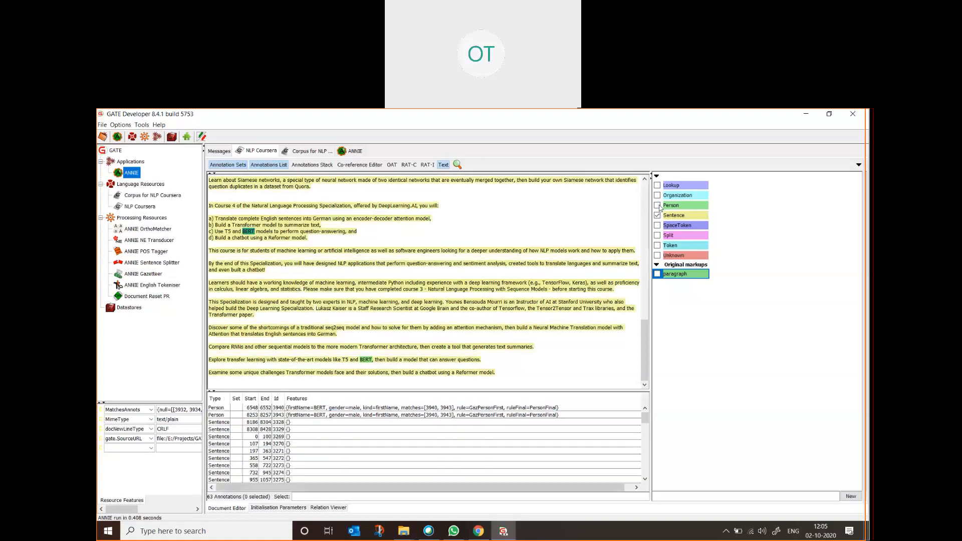
click(657, 205)
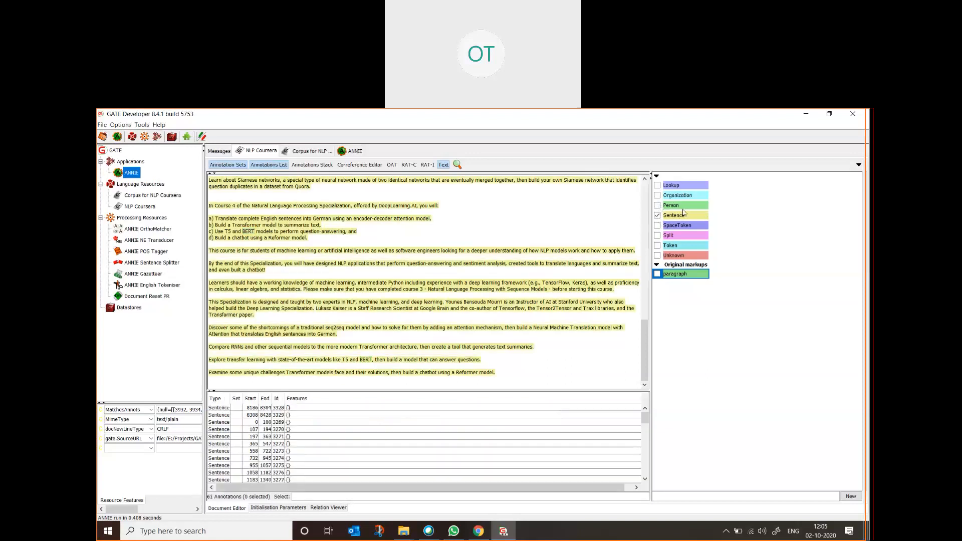
click(658, 215)
click(658, 226)
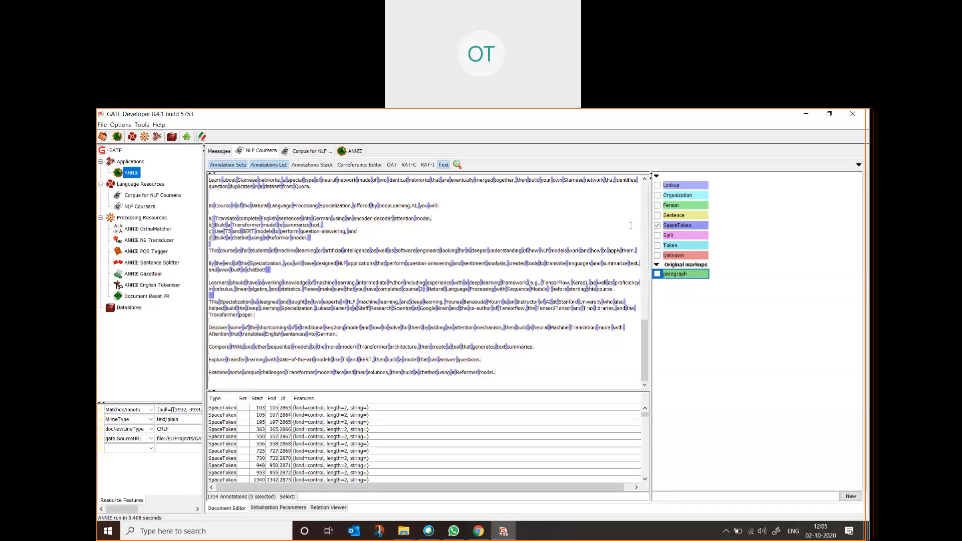
click(658, 225)
click(657, 236)
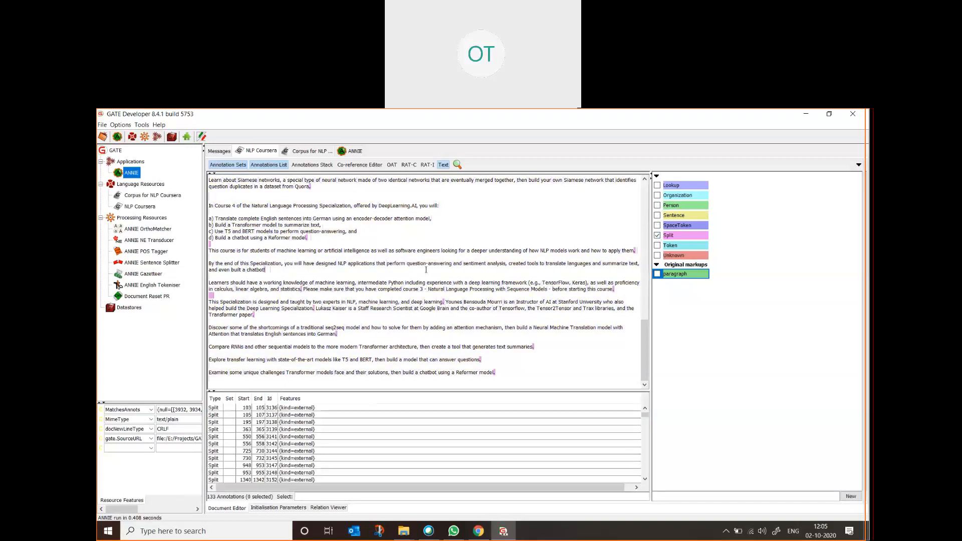
click(657, 236)
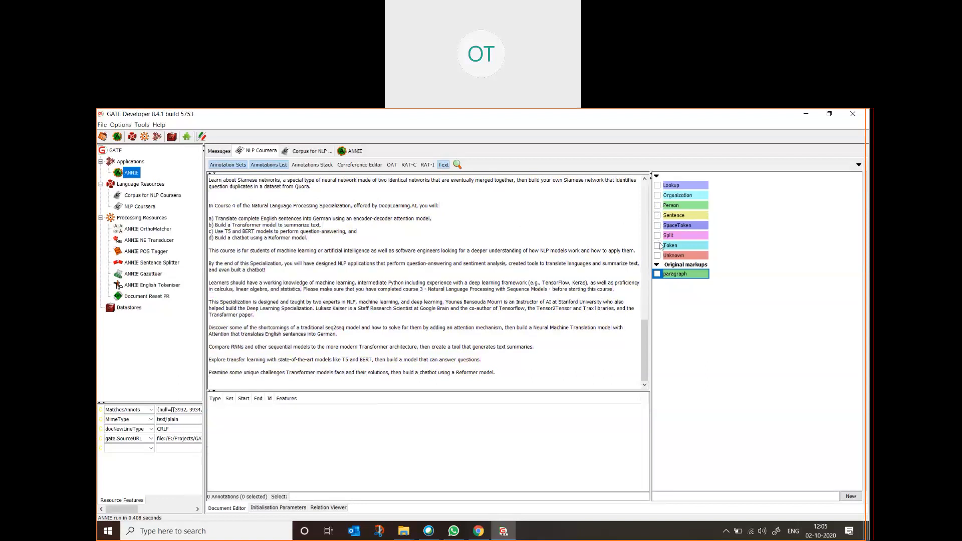
- Highlight the Token annotations and briefly overlay the Lookup annotations for comparison
click(657, 245)
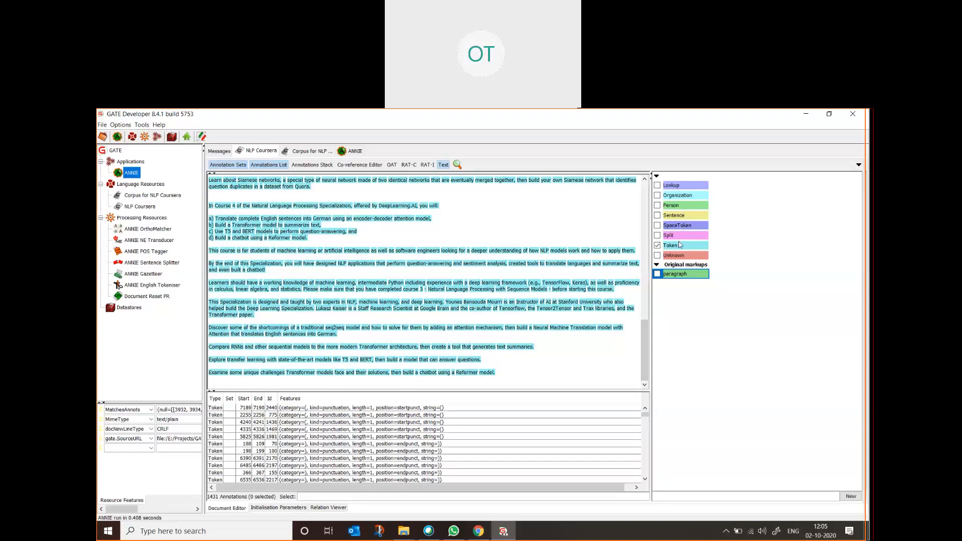
click(657, 185)
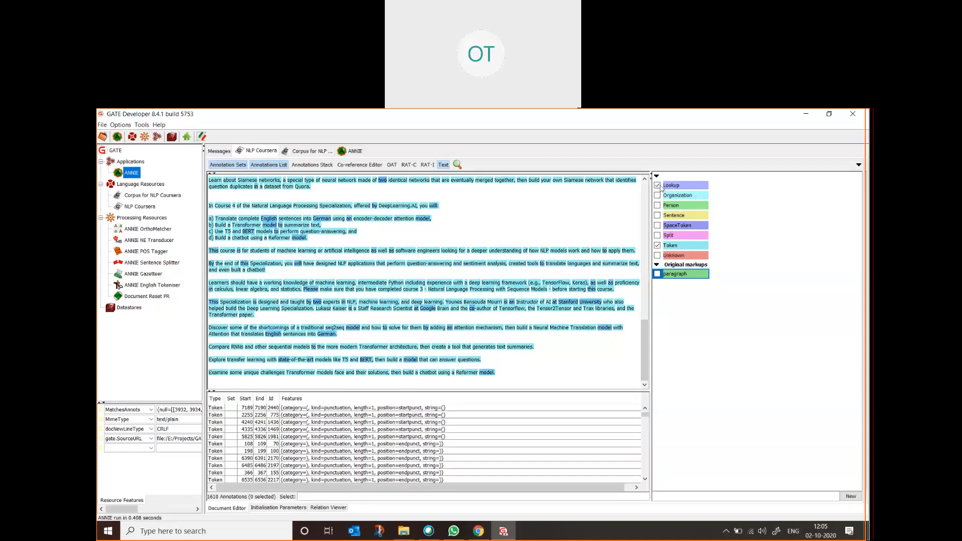
click(658, 185)
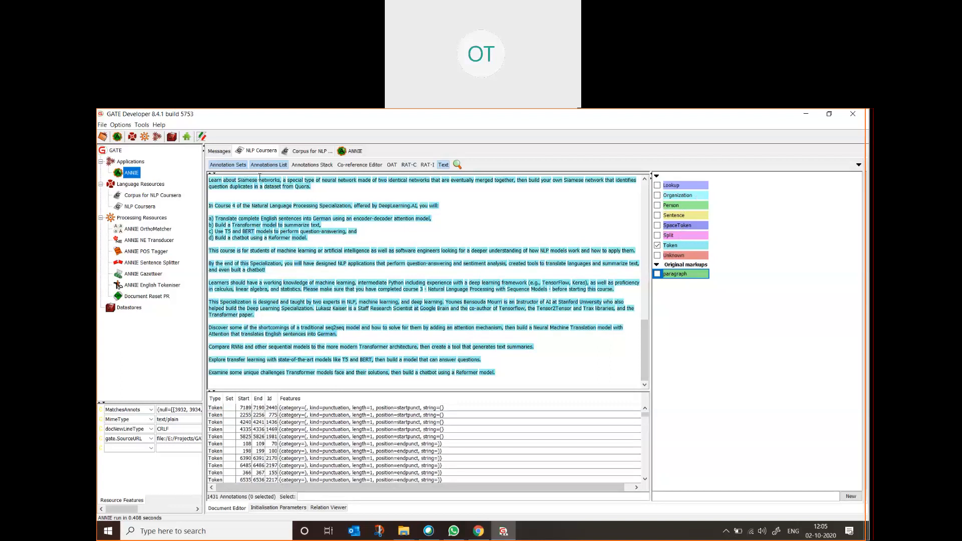
- Examine the first three punctuation Token entries and find their opening parentheses in the document text
click(217, 410)
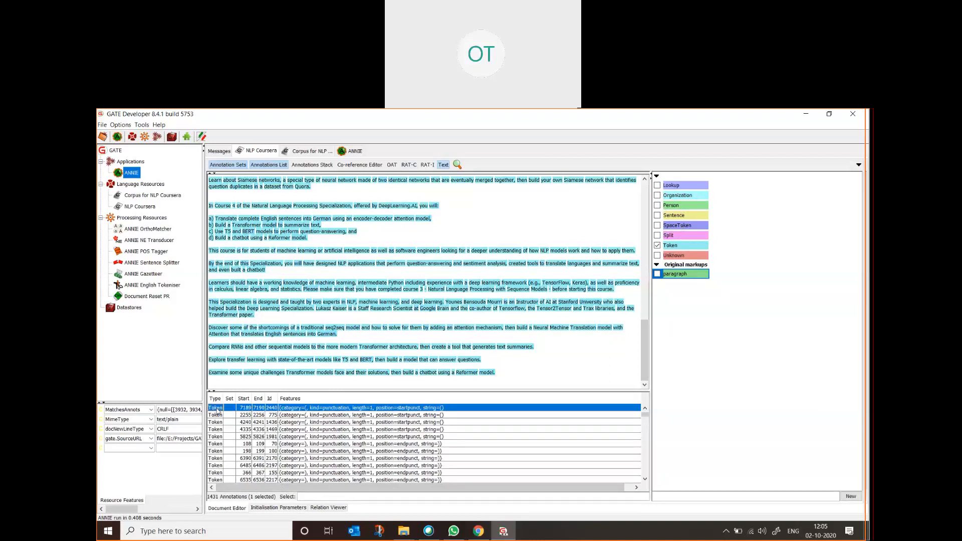
scroll(290, 271, up, 10)
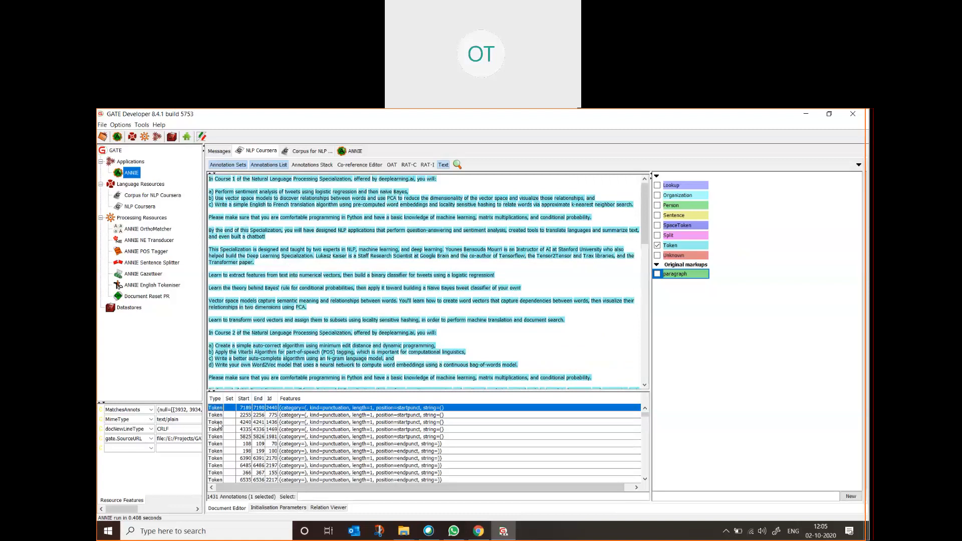
click(247, 415)
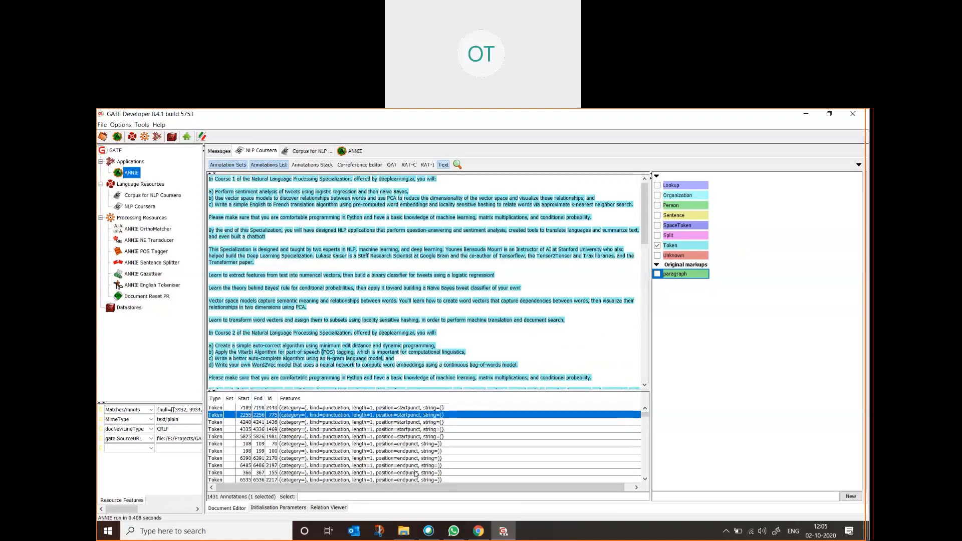
click(349, 423)
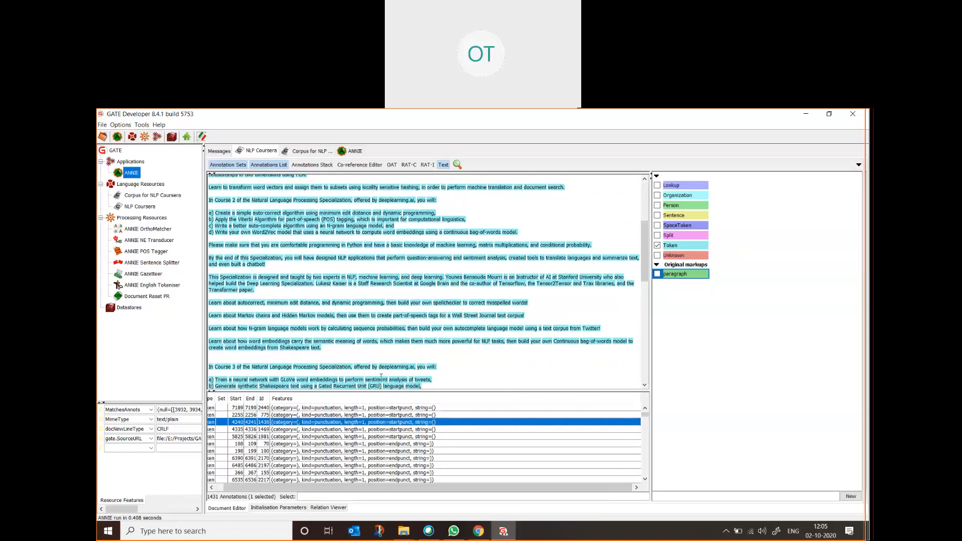
drag(260, 486, 187, 495)
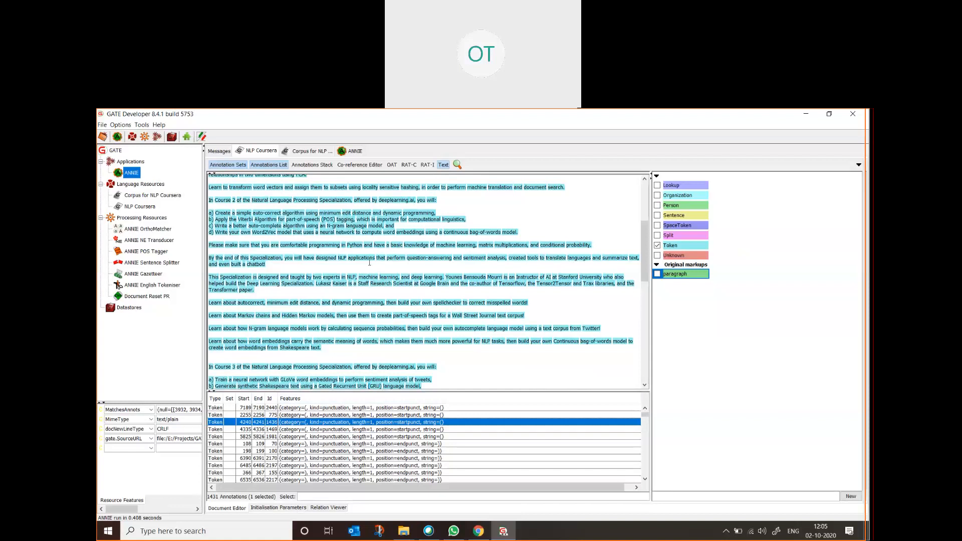
scroll(331, 292, up, 5)
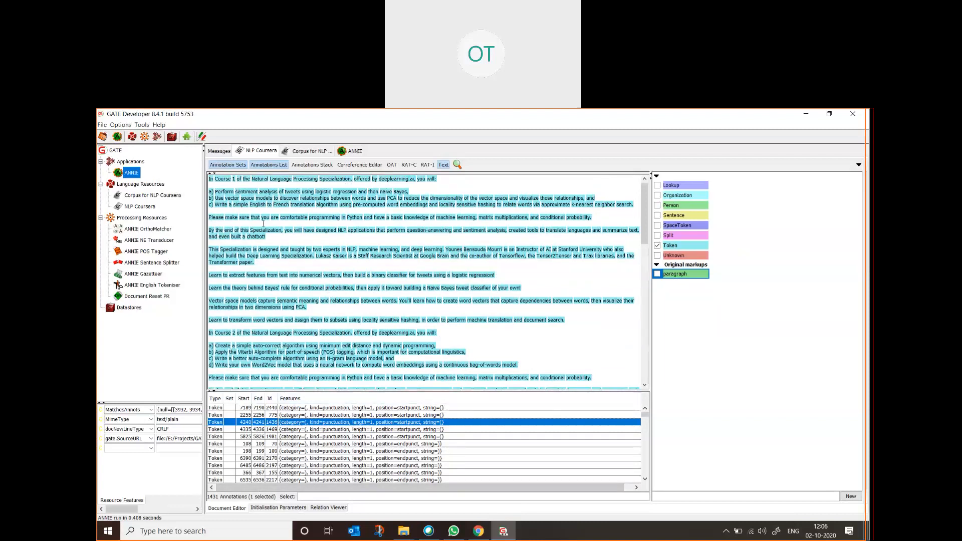
- Inspect the Token features of "Course", "the" and "Specialization" in the document text, and hide the Token annotations
mouse_move(225, 178)
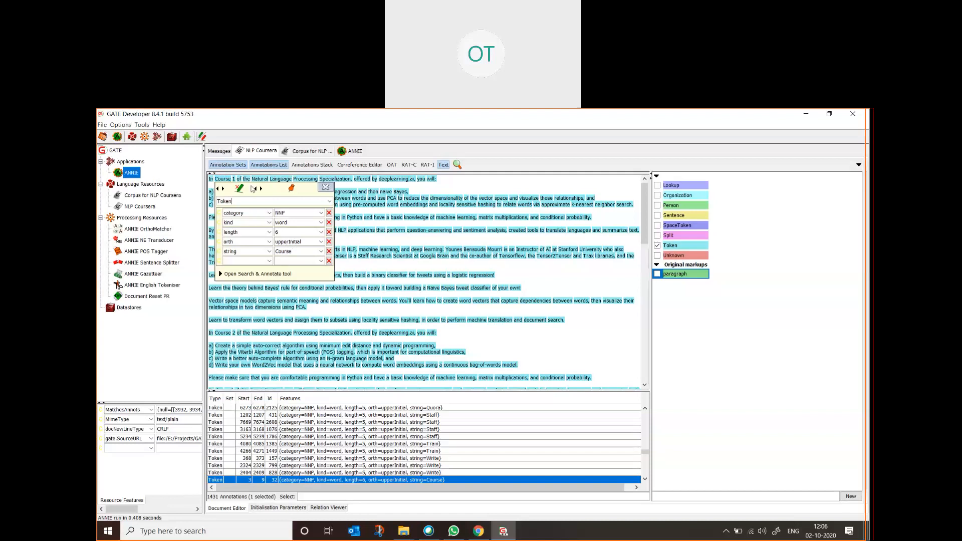
click(247, 180)
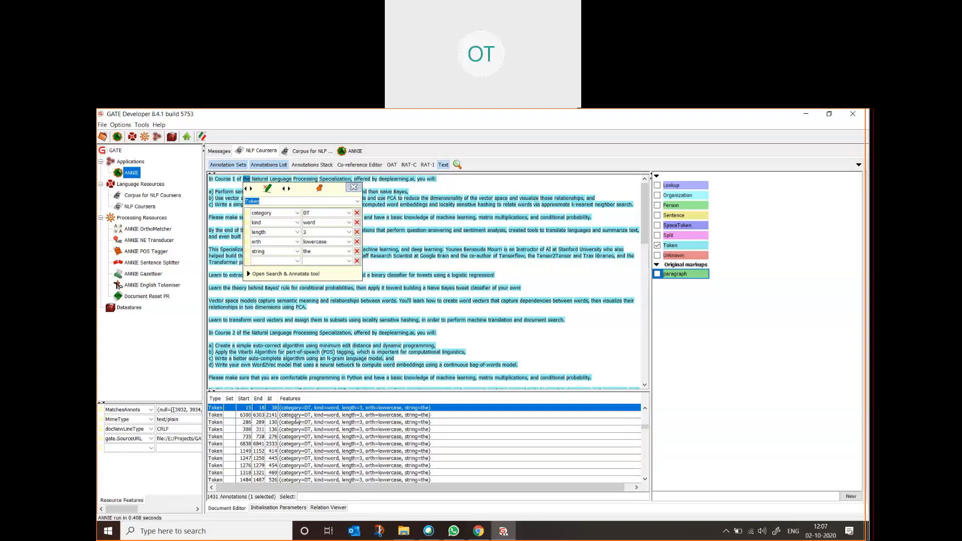
click(296, 416)
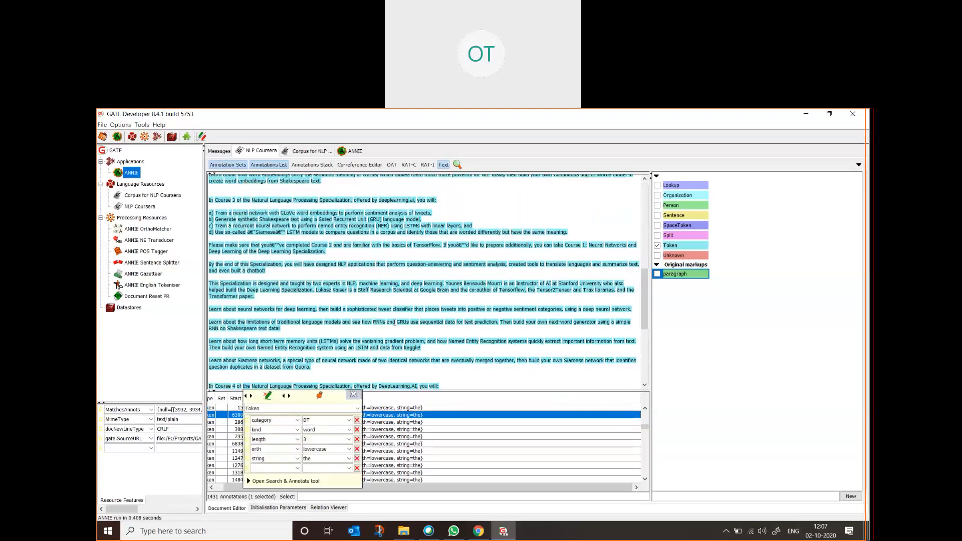
scroll(322, 254, up, 8)
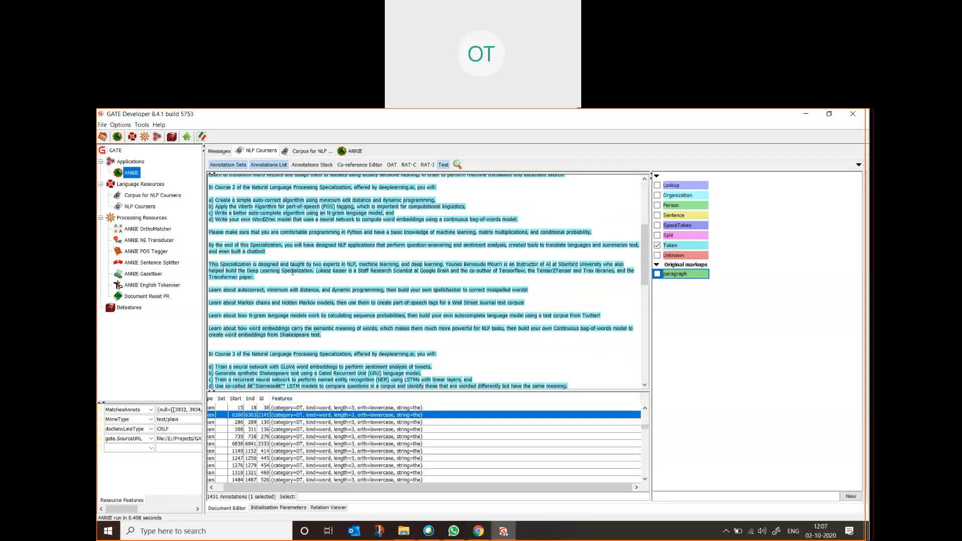
mouse_move(292, 272)
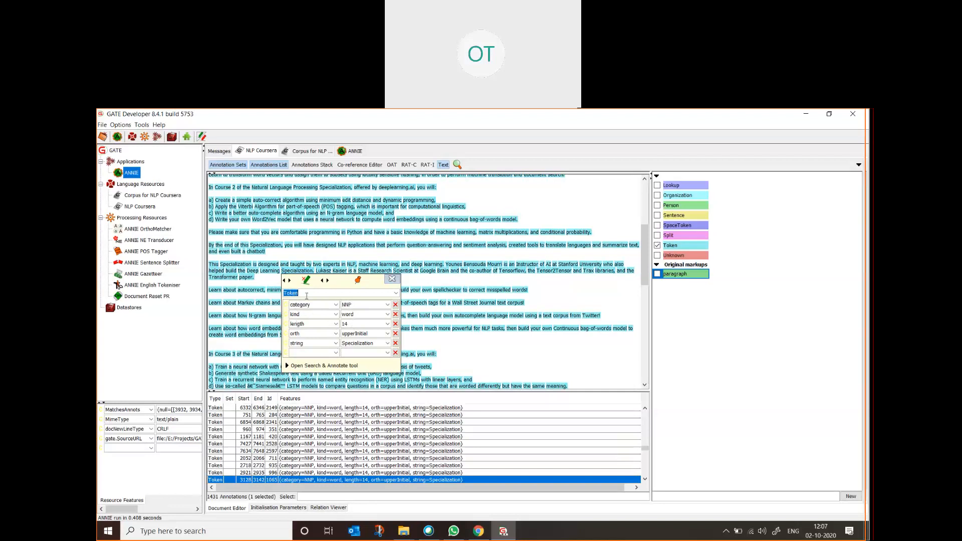
click(392, 280)
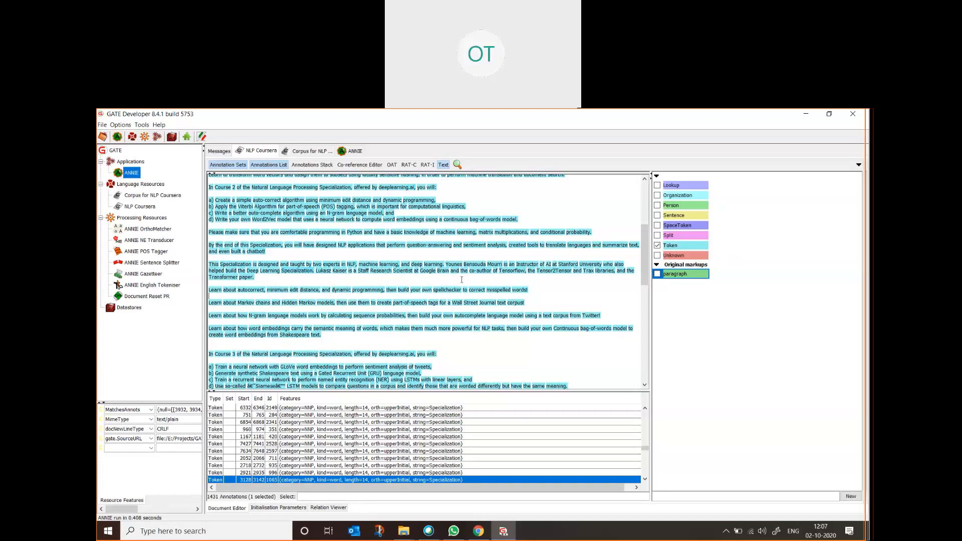
click(486, 291)
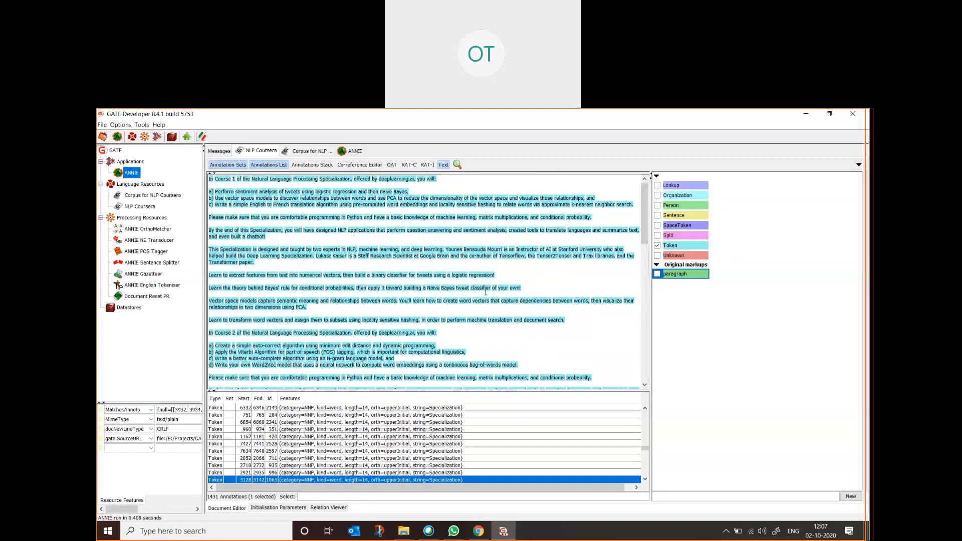
click(657, 245)
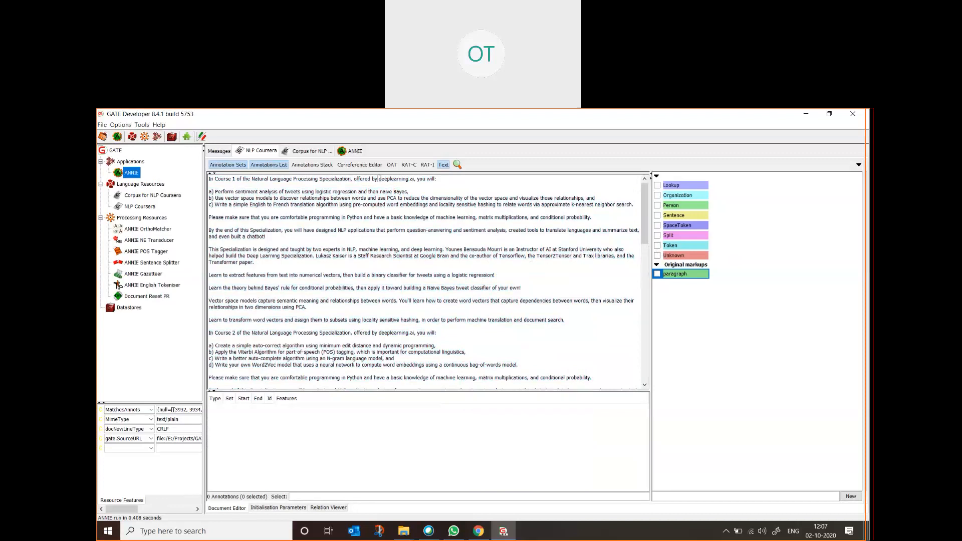
- Annotate "deeplearning.ai" in the document's first line with the type Organization in the Original markups set
drag(379, 179, 415, 180)
mouse_move(401, 177)
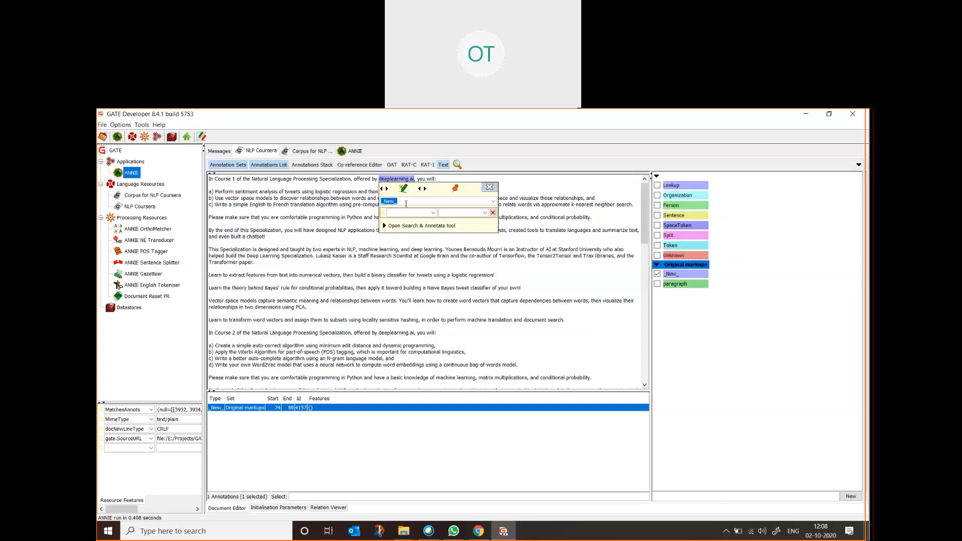
key(BackSpace)
text(ion)
double_click(405, 201)
click(494, 188)
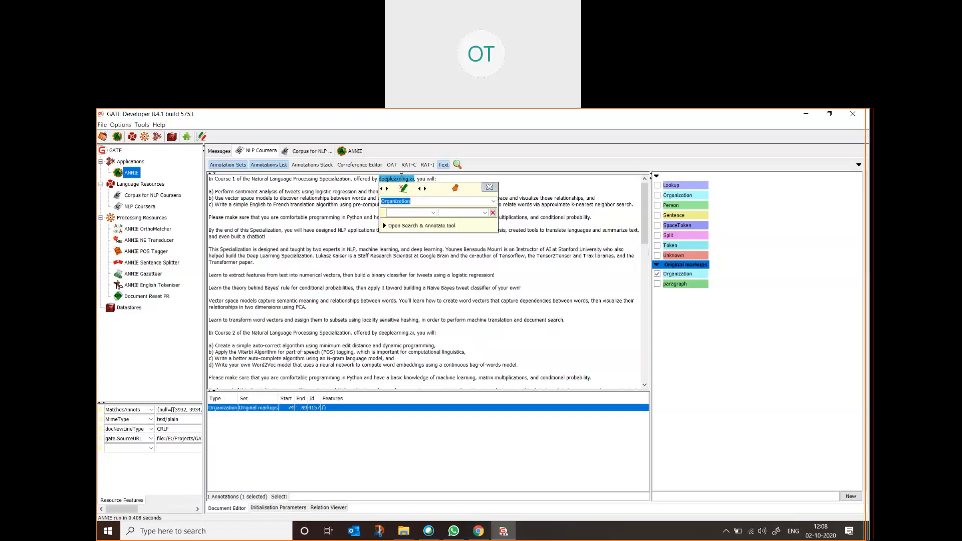
- Toggle the display of the manual Organization annotation in Original markups and delete it from "deeplearning.ai"
click(657, 275)
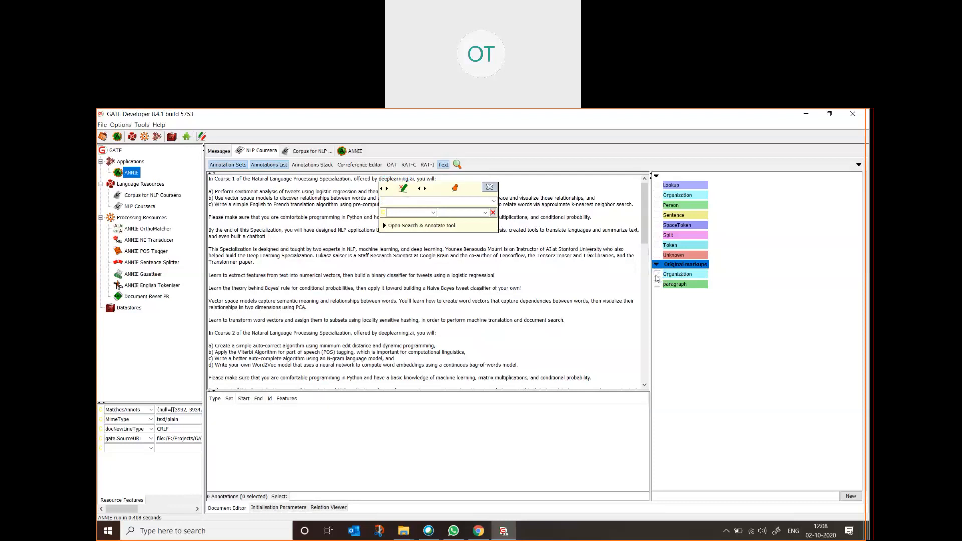
click(657, 275)
click(657, 276)
click(484, 187)
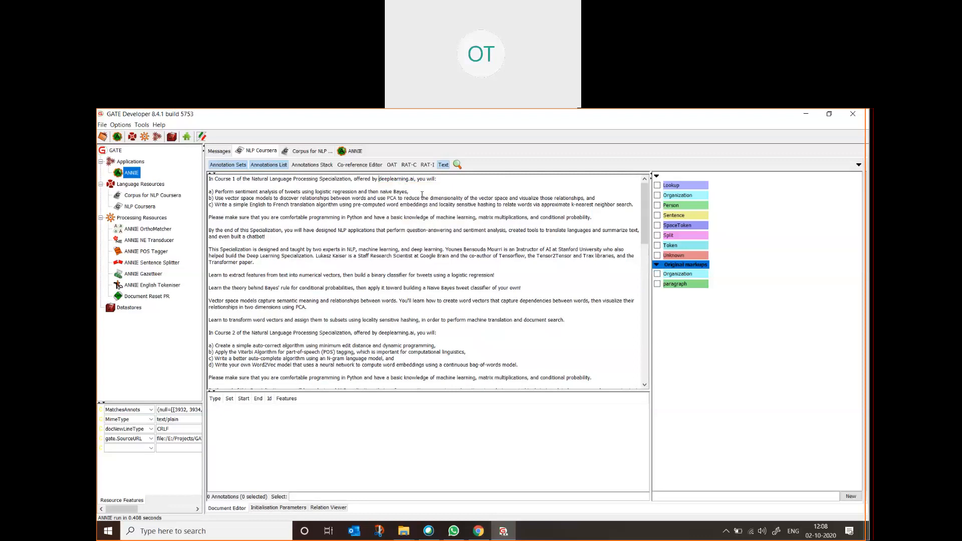
click(657, 274)
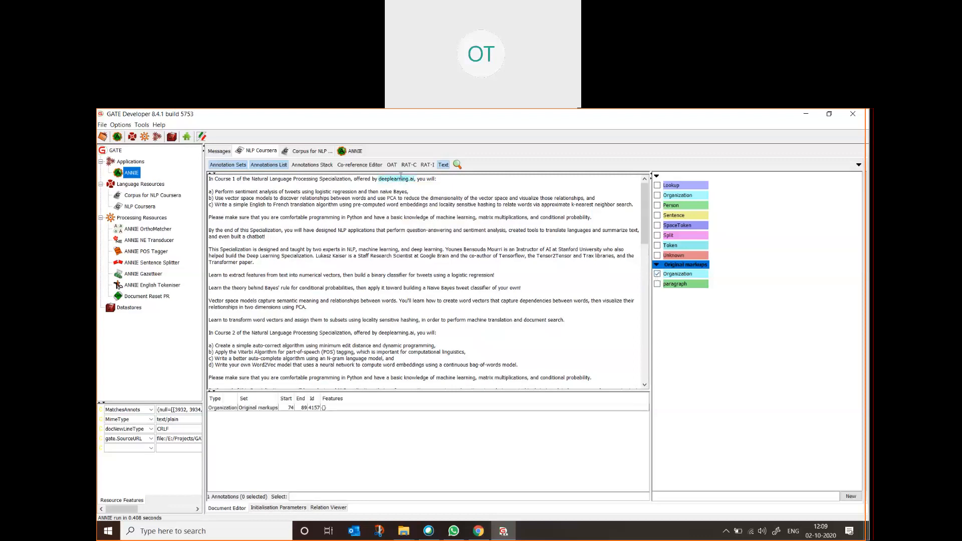
mouse_move(401, 178)
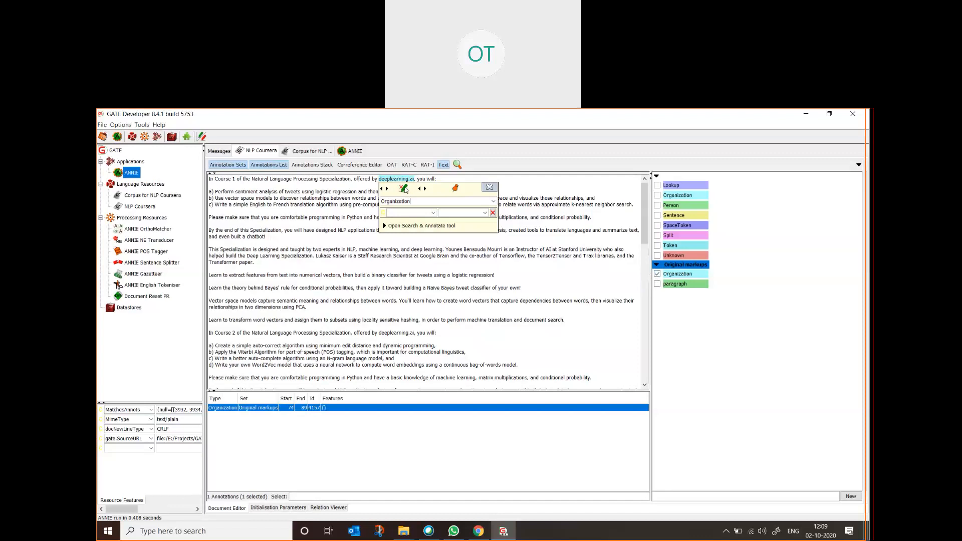
click(404, 188)
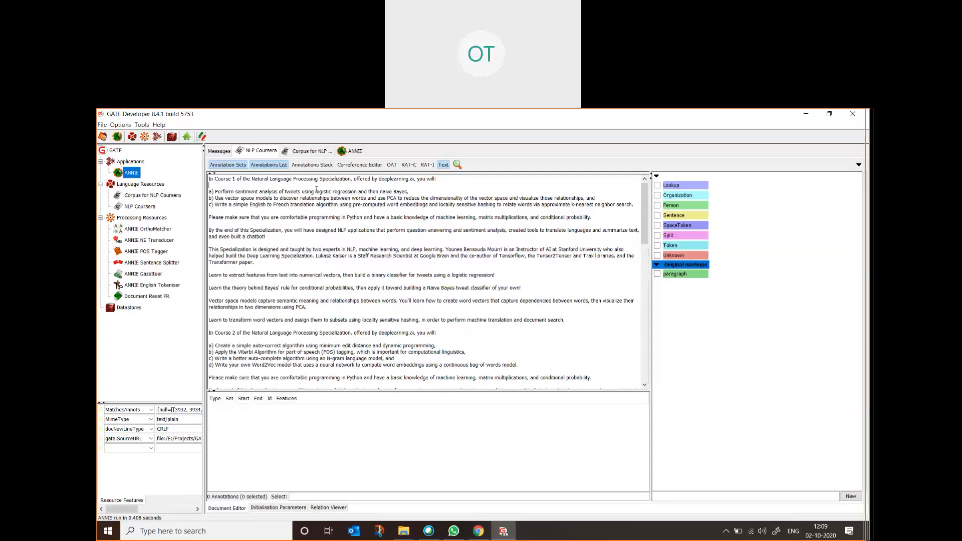
- Annotate "logistic regression" in item a) of Course 1 with a new annotation type named Classifier
drag(316, 193, 355, 192)
mouse_move(355, 192)
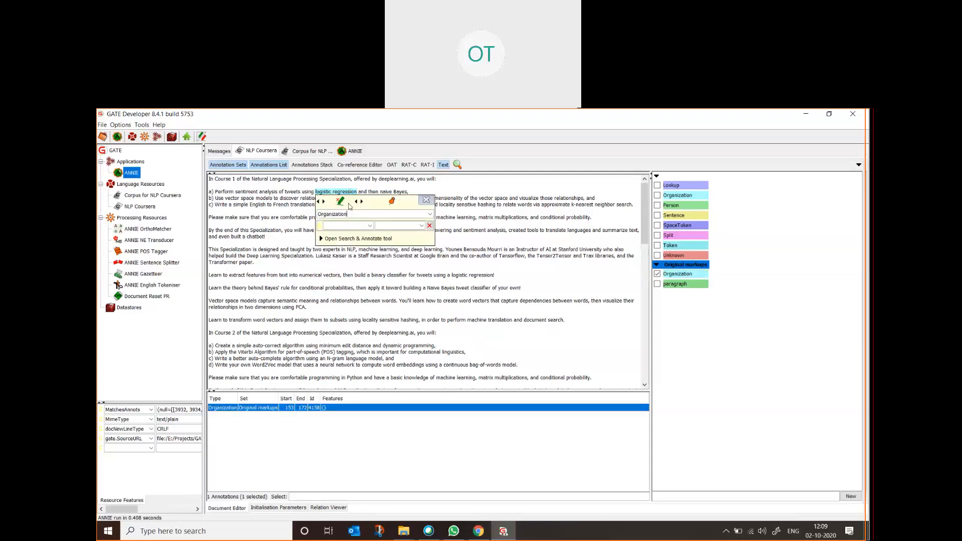
double_click(341, 214)
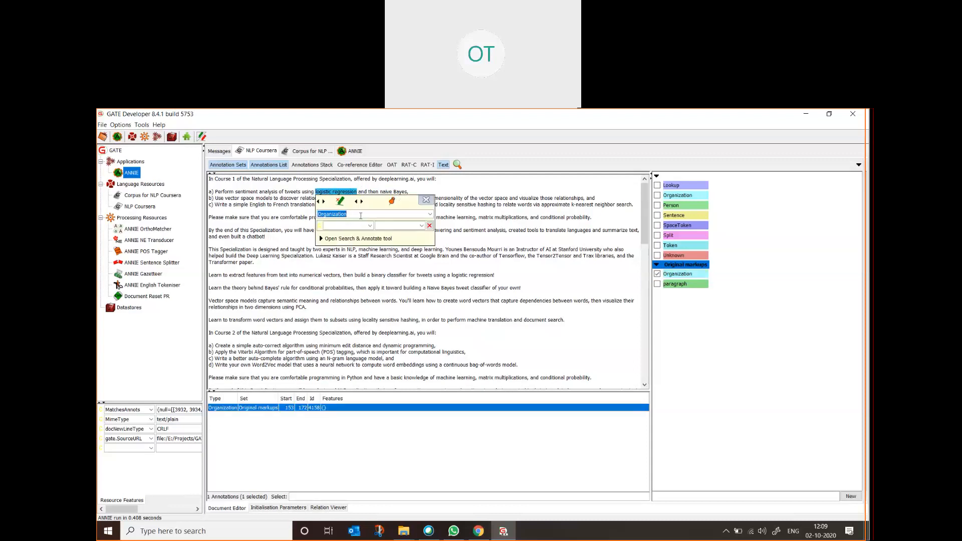
text(Cla)
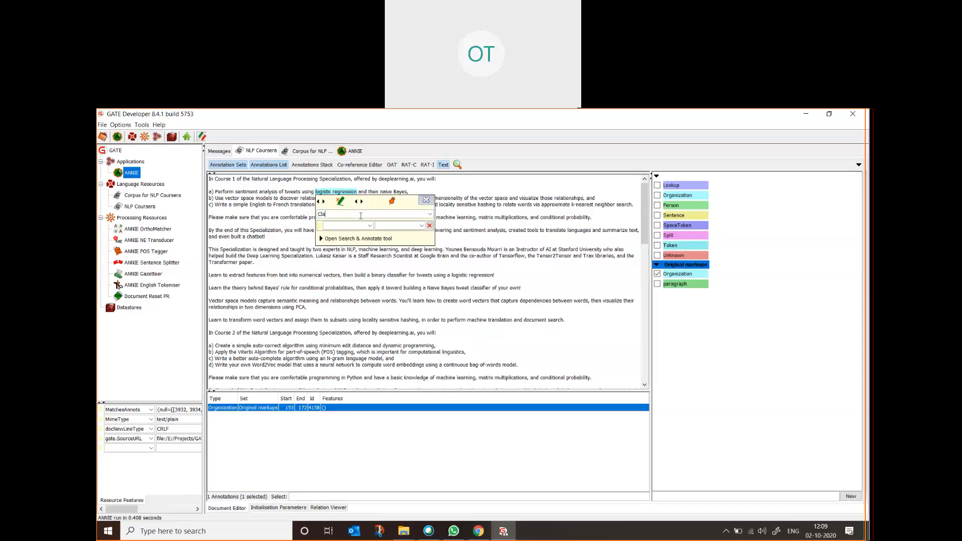
text(ssifier)
click(489, 207)
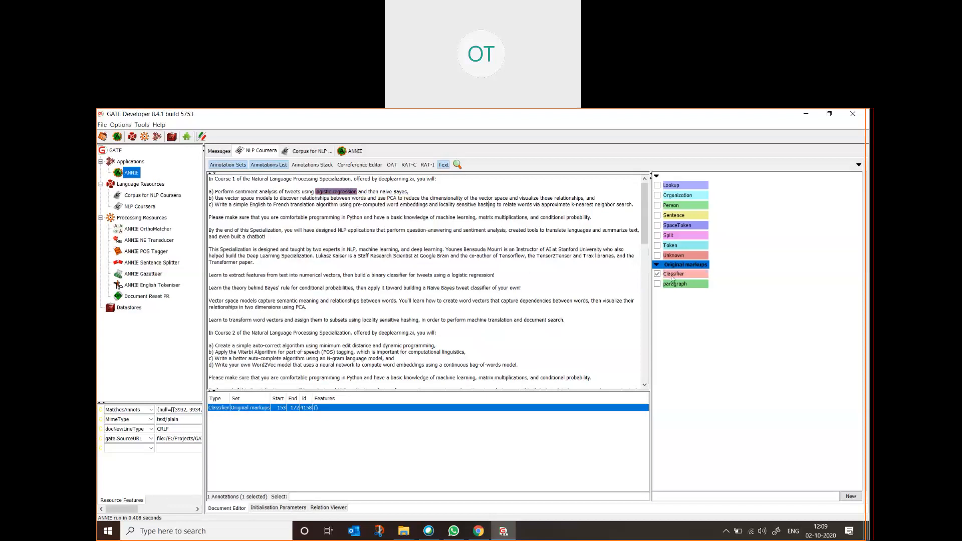
click(672, 274)
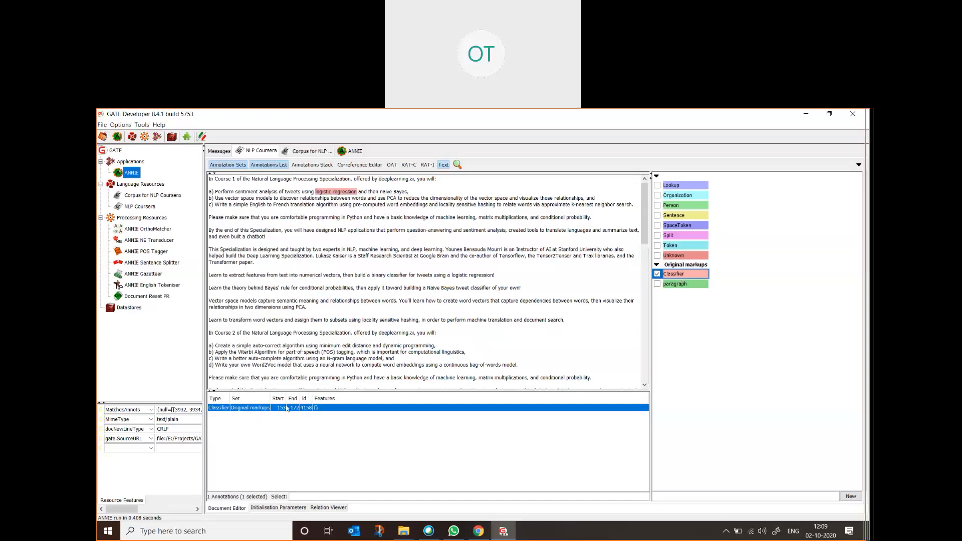
- Annotate "naive Bayes" in item a) as Classifier, reviewing the available annotation types and the Search & Annotate options
drag(380, 192, 407, 193)
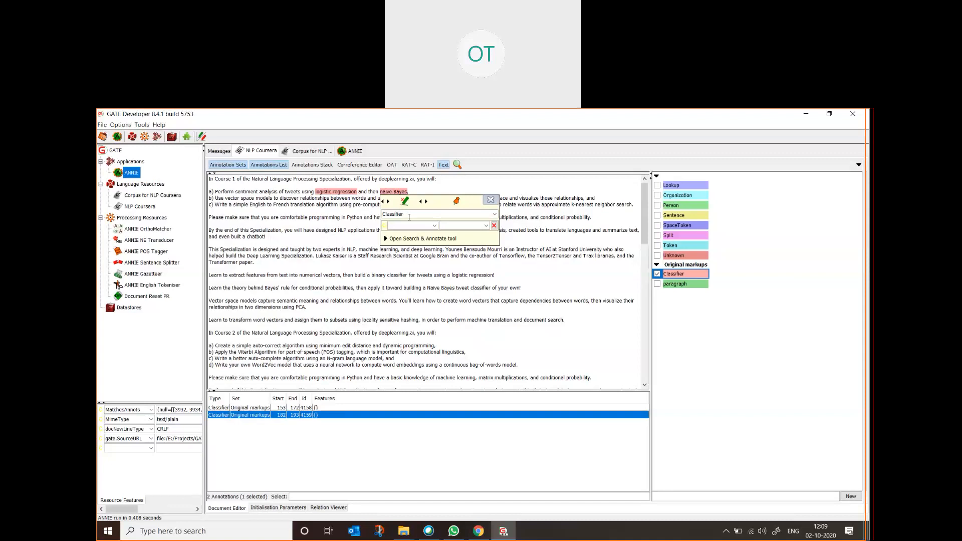
click(495, 215)
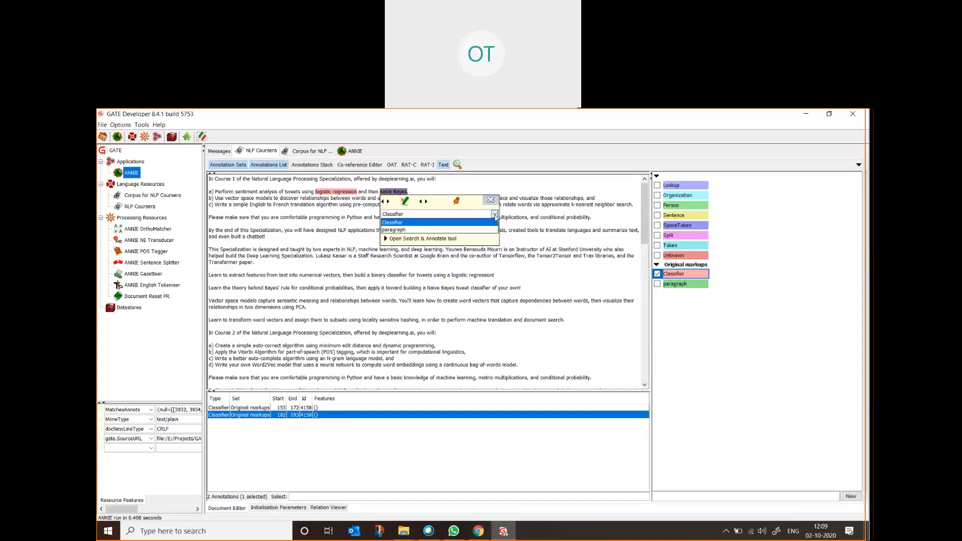
click(495, 216)
click(495, 216)
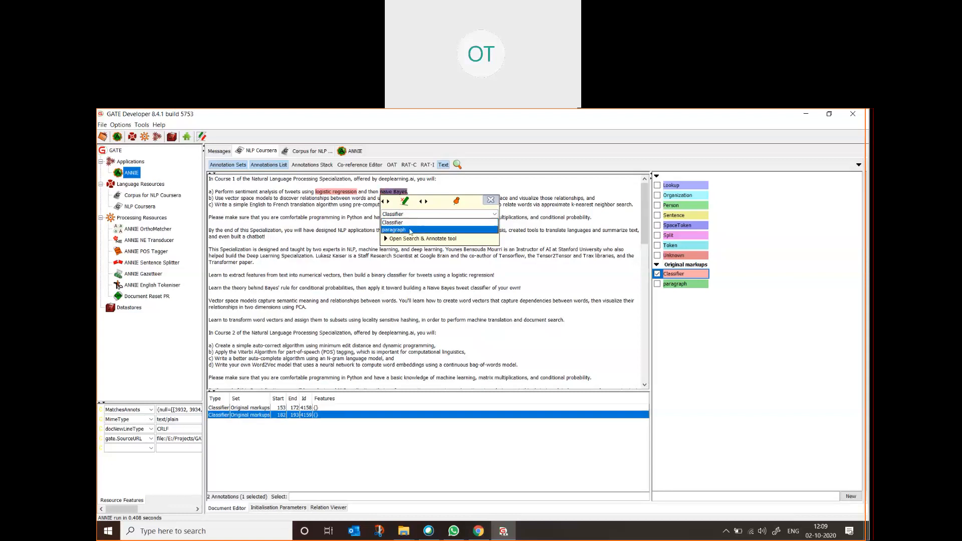
click(473, 243)
click(495, 215)
click(399, 282)
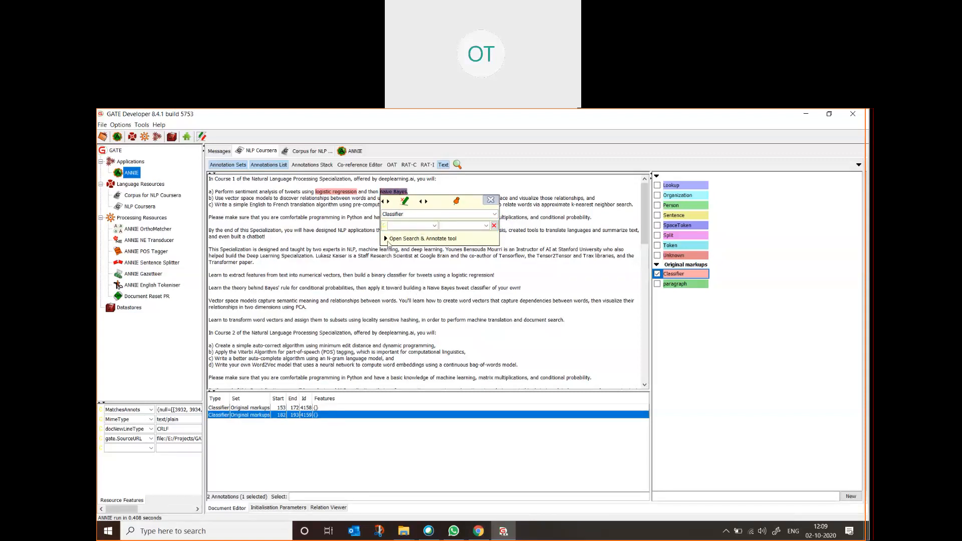
click(386, 239)
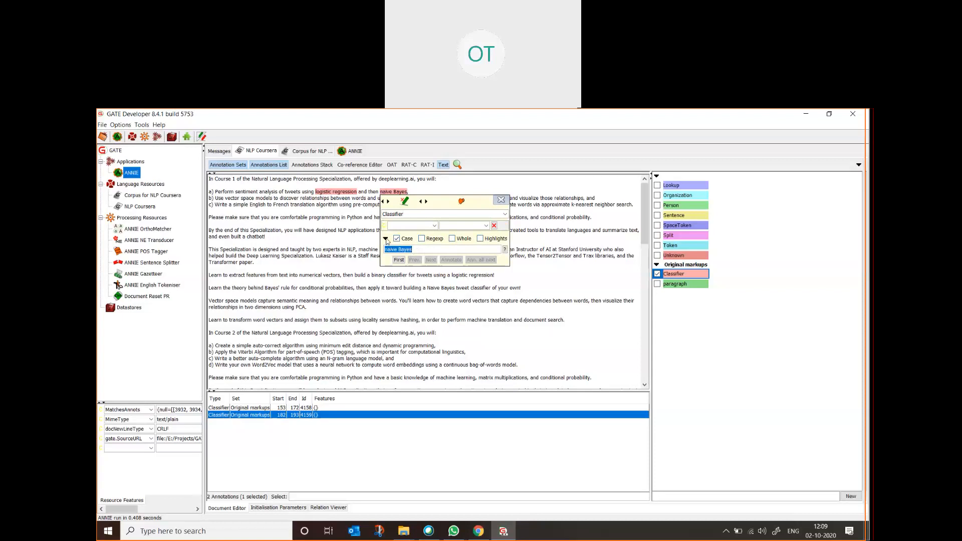
click(385, 240)
click(490, 200)
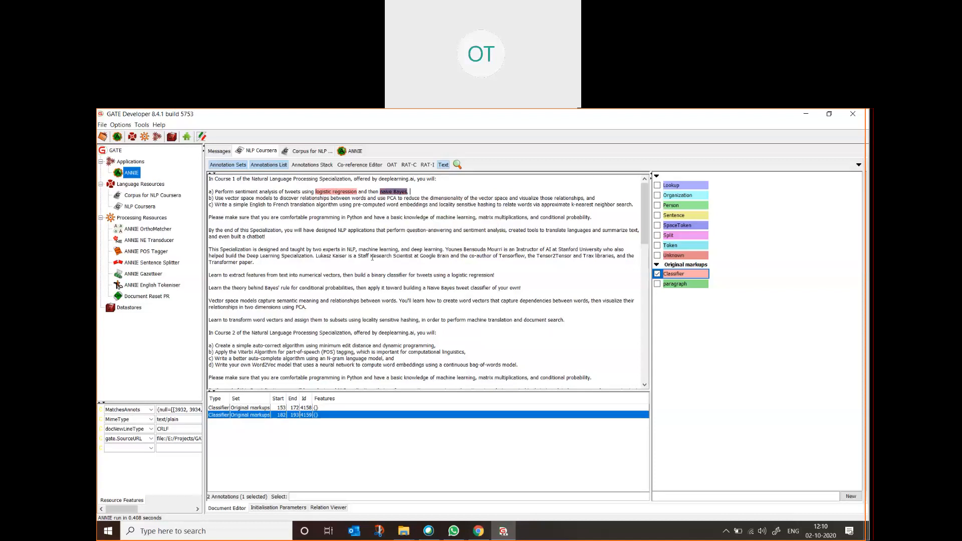
scroll(352, 317, down, 15)
scroll(347, 309, up, 15)
click(131, 163)
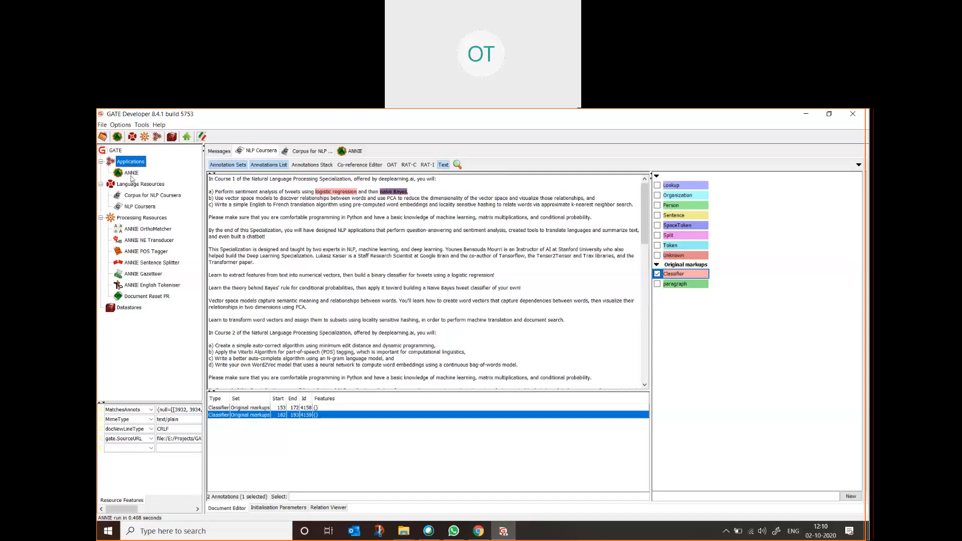
click(143, 207)
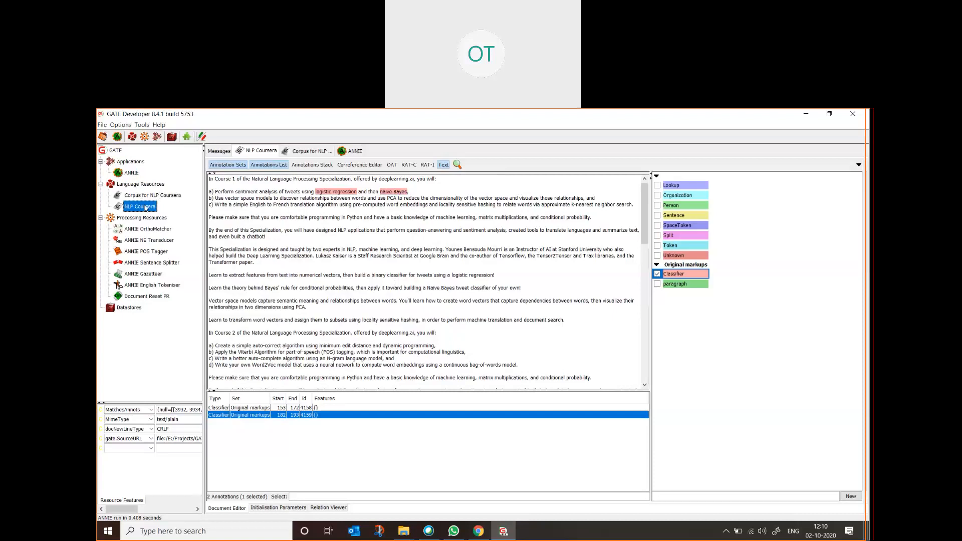
click(151, 219)
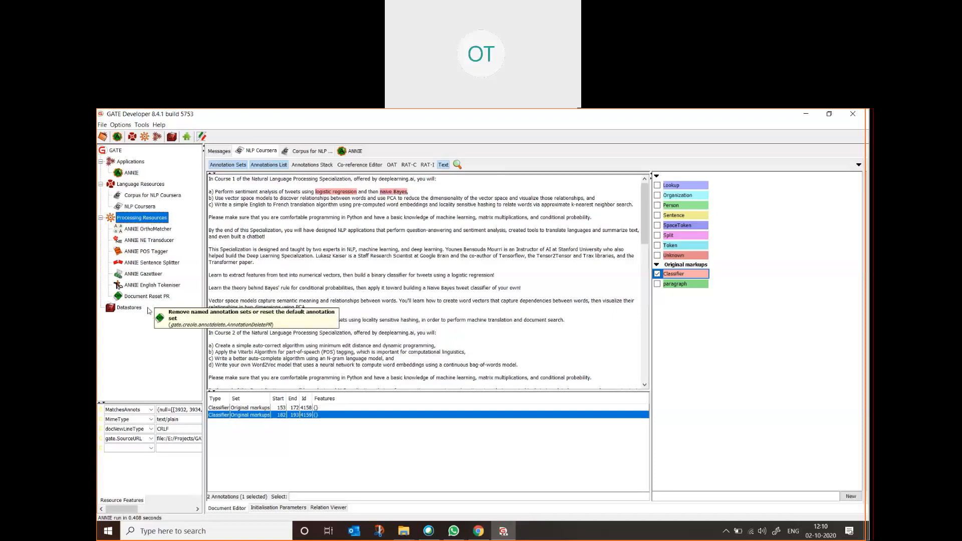
click(143, 161)
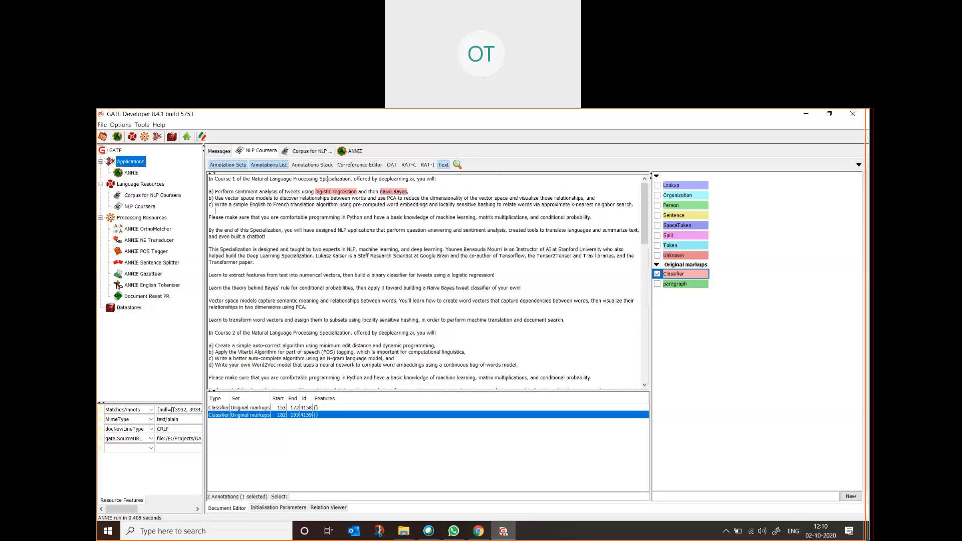
- Create a SerialDataStore datastore in a new empty folder named Demo App inside the Datastores directory
click(136, 309)
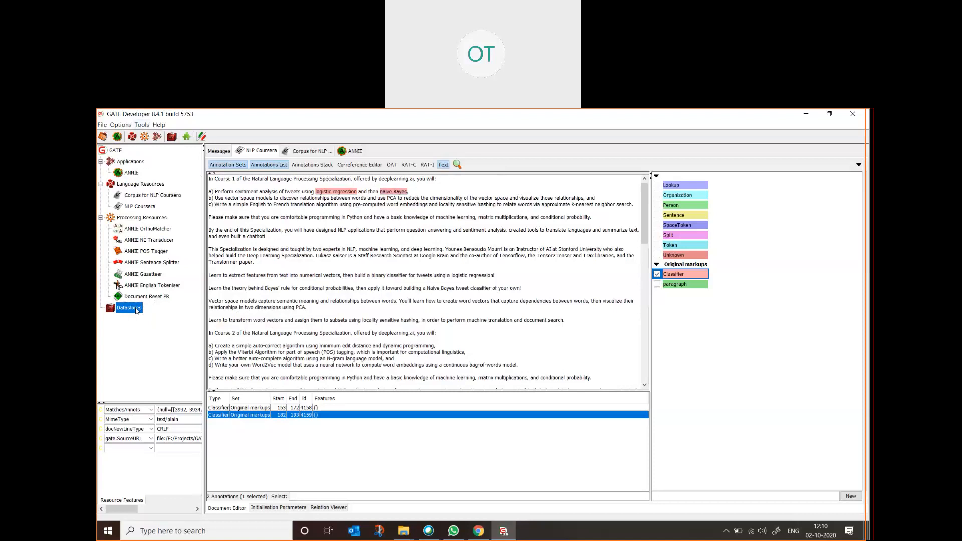
right_click(137, 310)
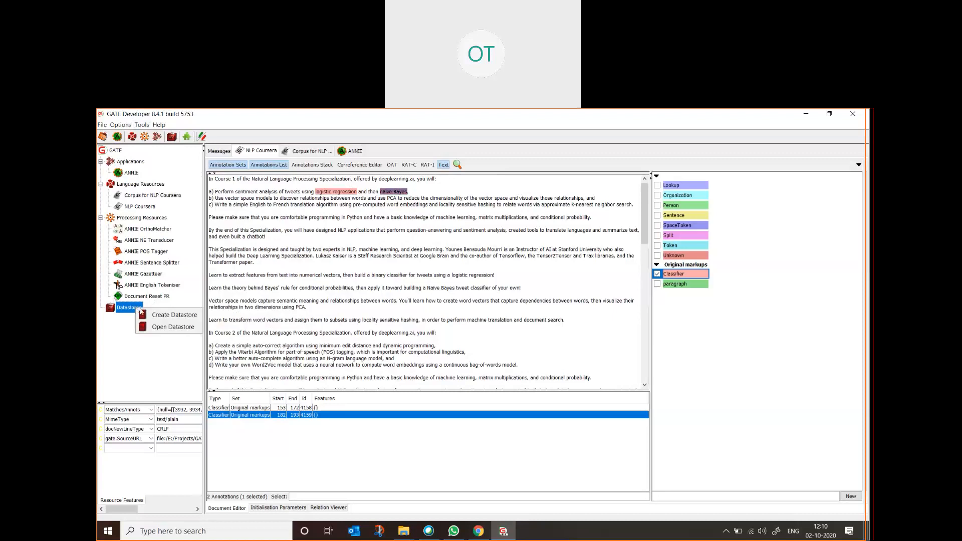
click(171, 316)
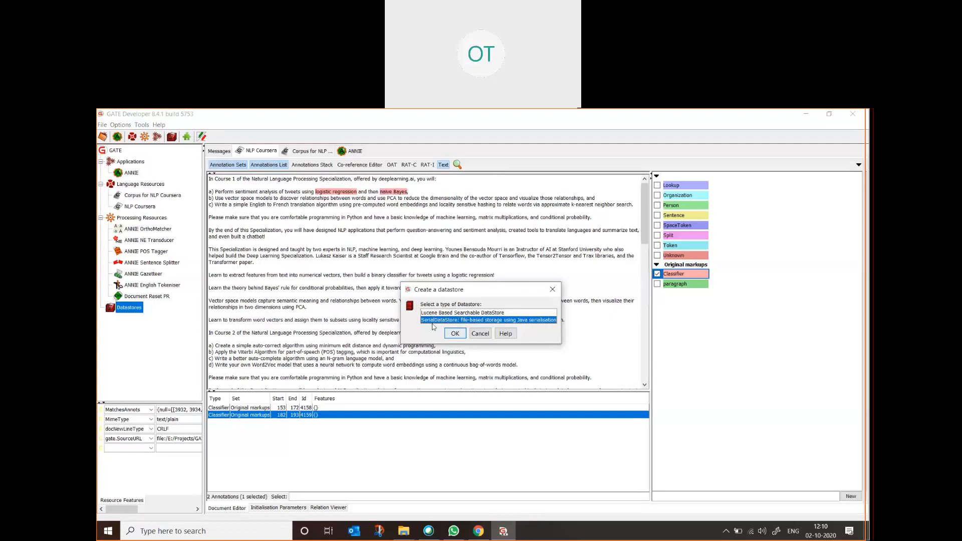
click(455, 334)
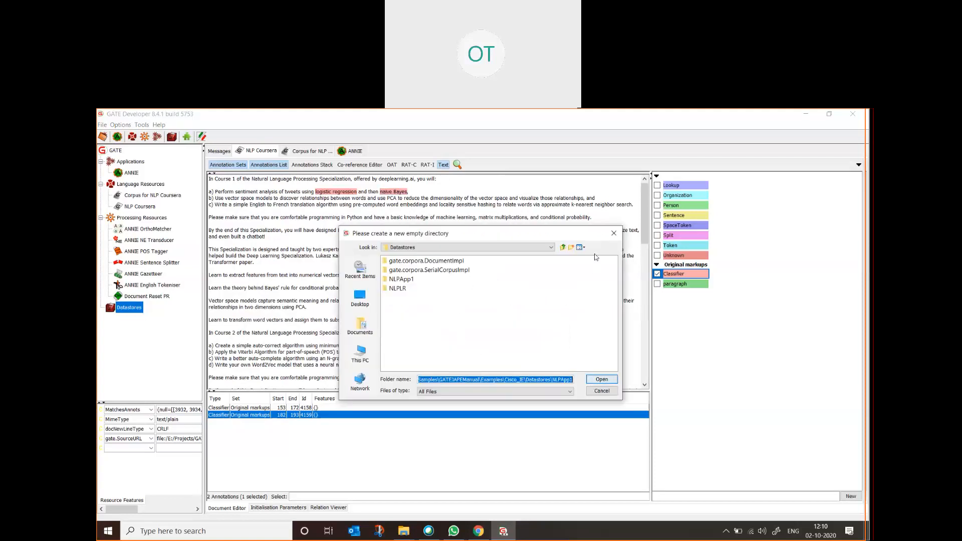
click(571, 250)
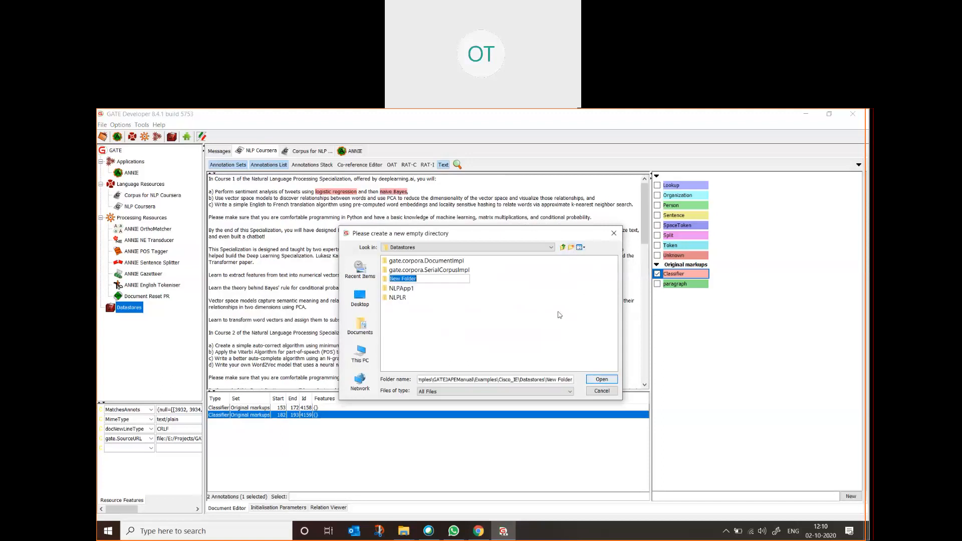
text(DEmo App)
key(Return)
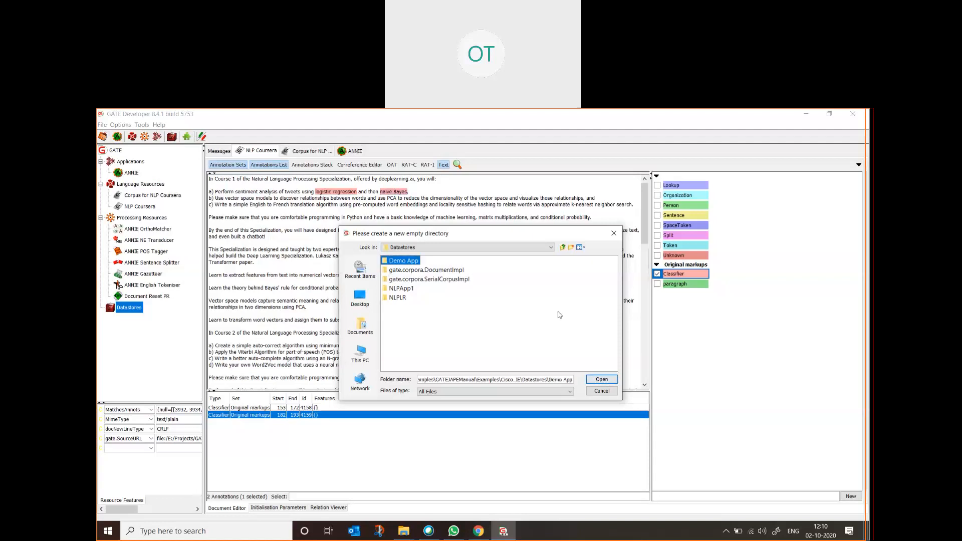
double_click(404, 262)
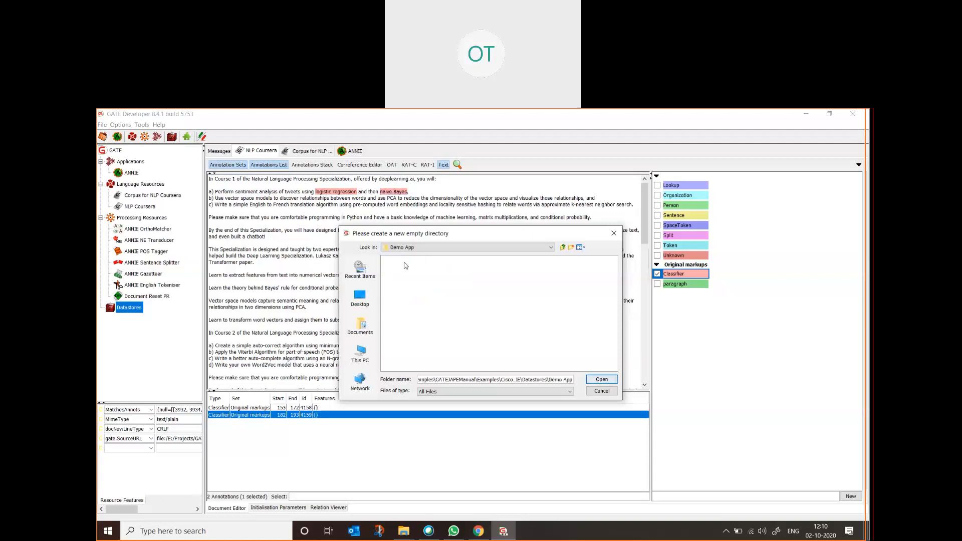
click(604, 380)
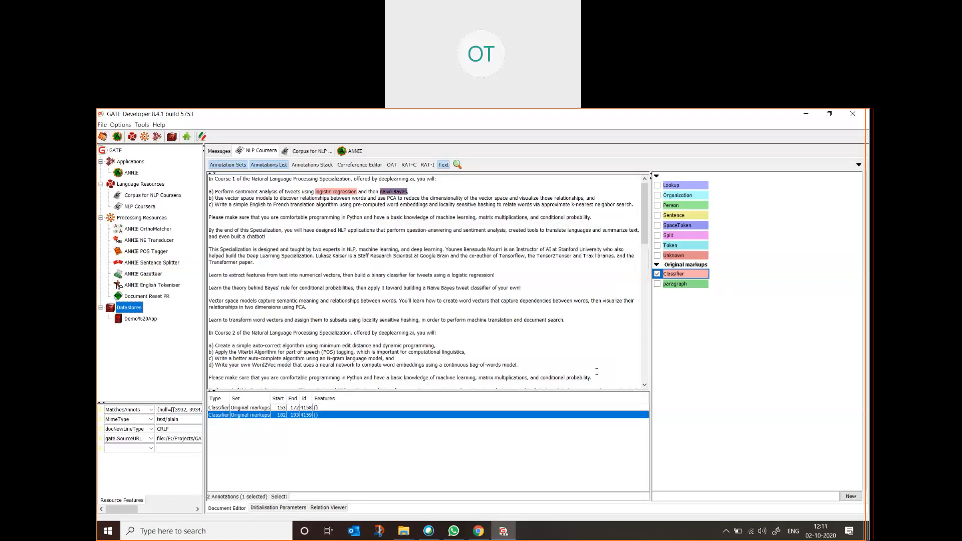
- Open the new Demo App datastore in the Serial Datastore Viewer
click(143, 321)
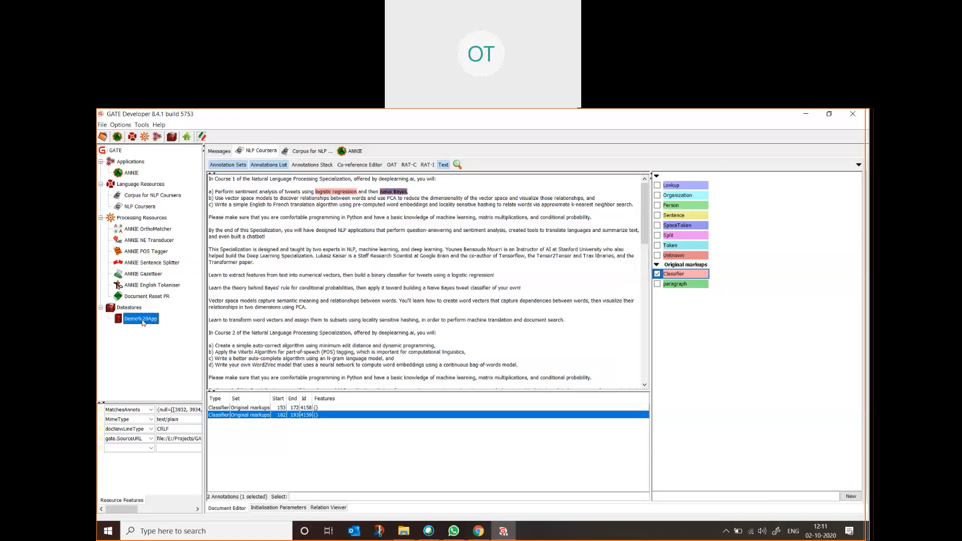
double_click(140, 319)
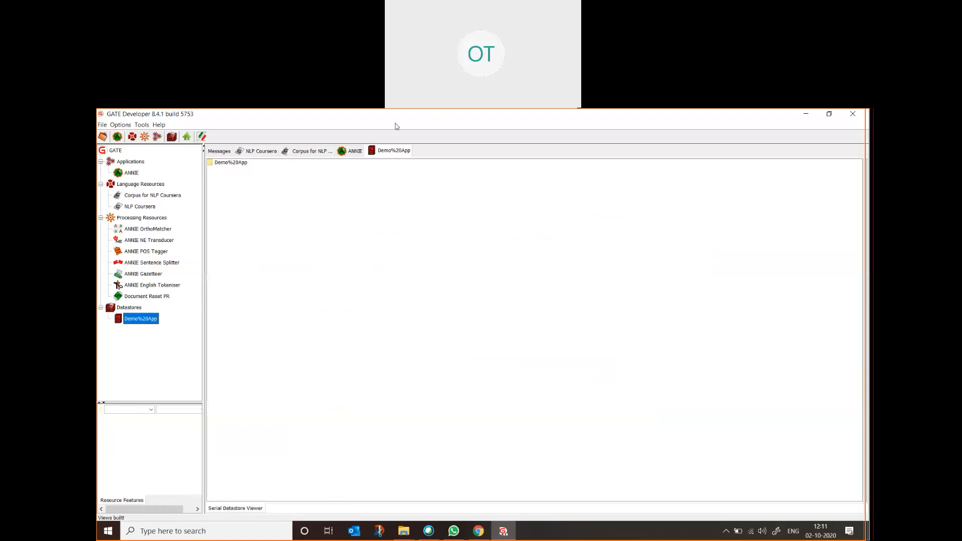
click(144, 321)
click(163, 326)
click(133, 173)
right_click(133, 174)
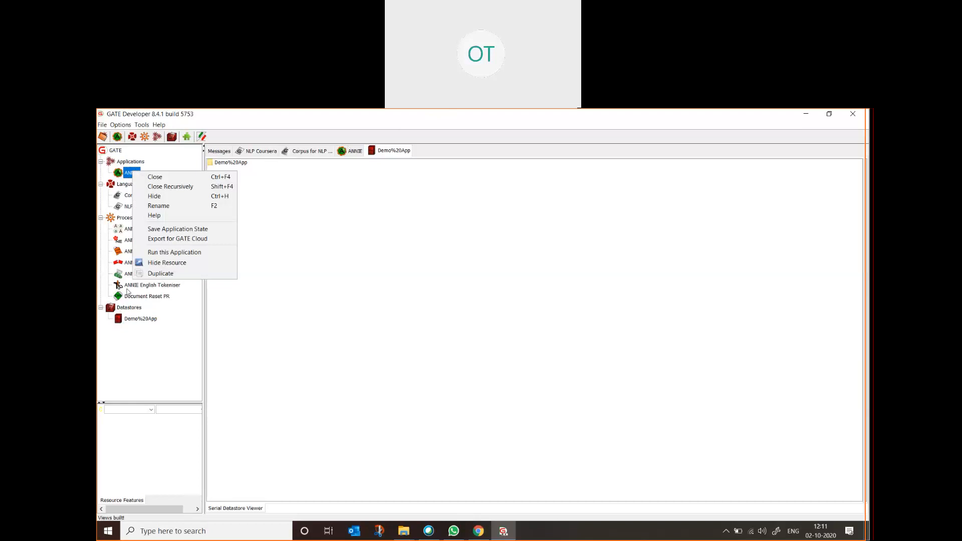
click(140, 320)
click(132, 174)
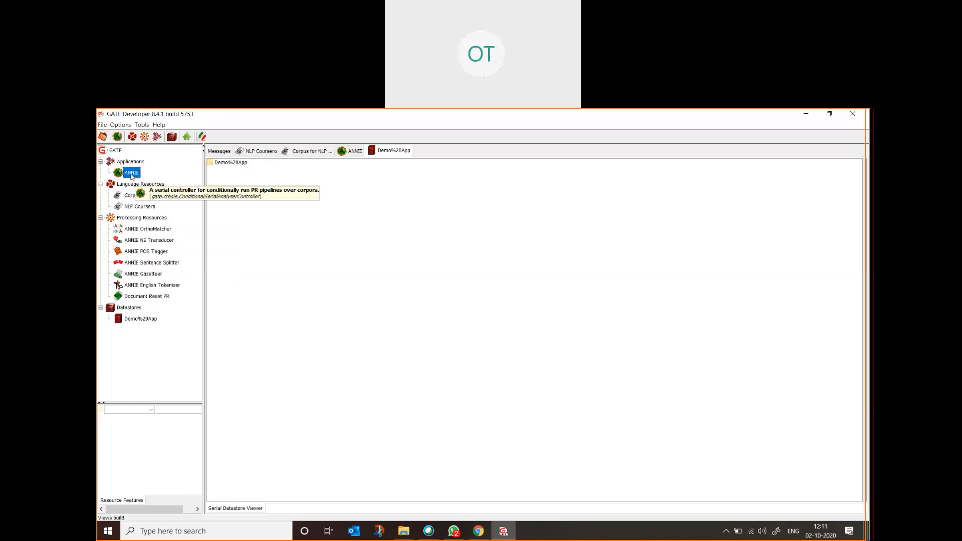
right_click(131, 174)
click(120, 183)
- Save the Corpus for NLP Coursera language resource to the Demo App datastore
click(141, 197)
right_click(142, 197)
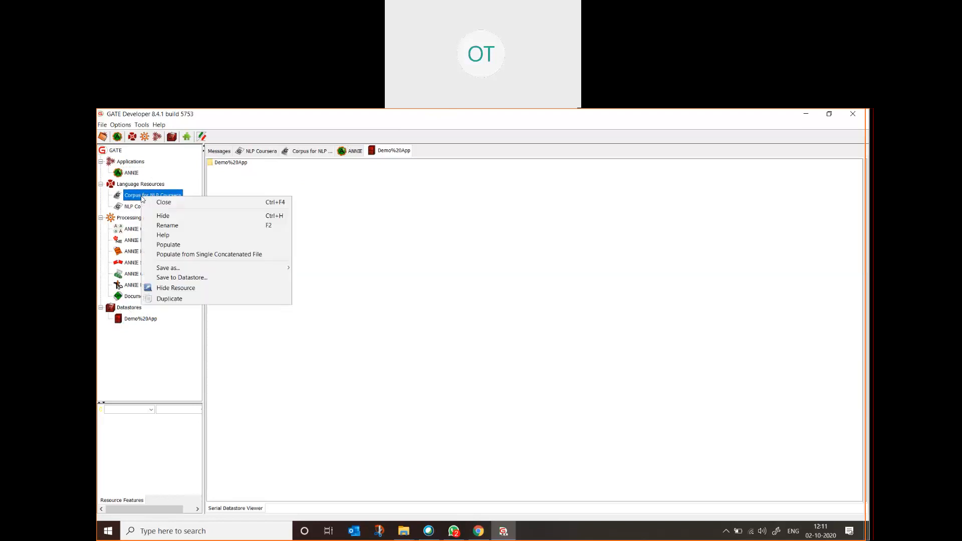
mouse_move(215, 271)
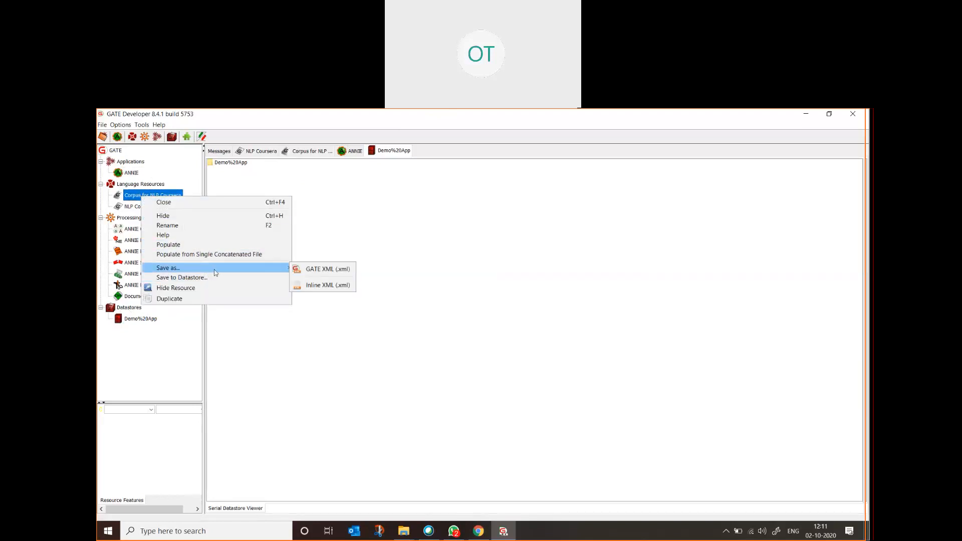
click(224, 277)
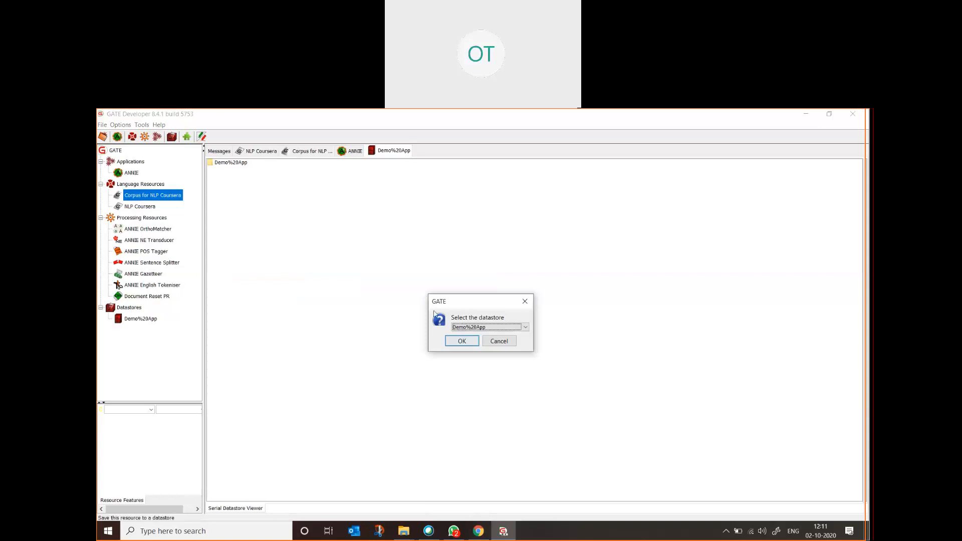
click(462, 342)
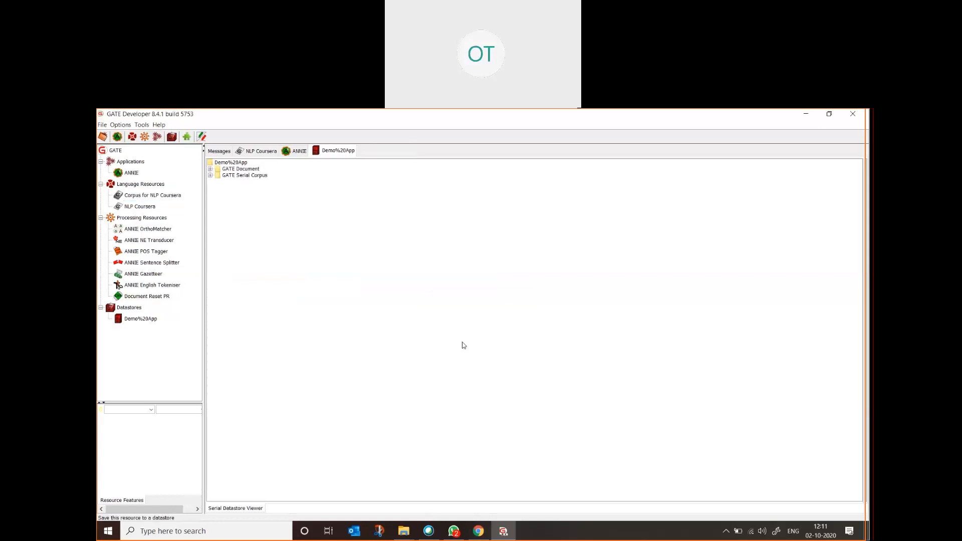
- Expand the datastore's GATE Document and GATE Serial Corpus entries and load Corpus for NLP Coursera and NLP Coursera from them
click(211, 169)
click(211, 182)
click(257, 189)
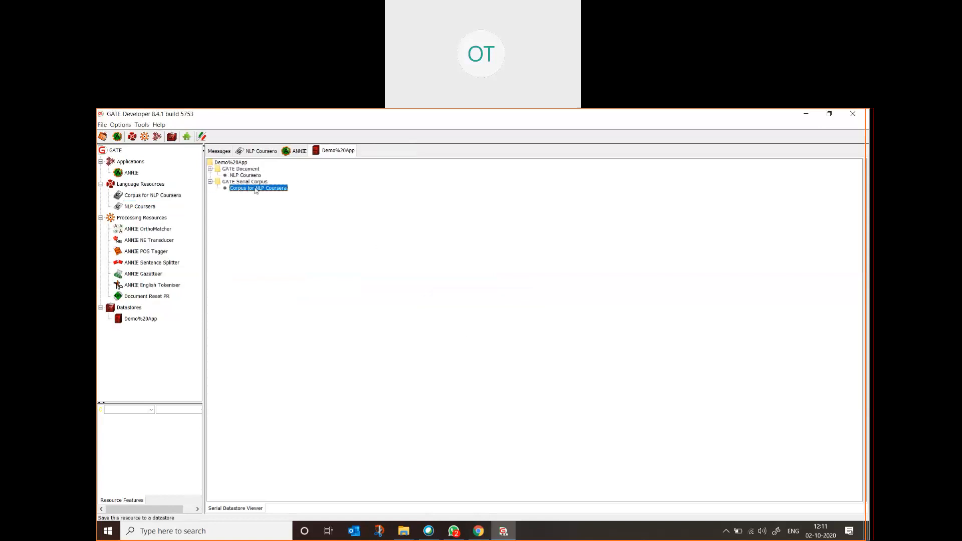
double_click(256, 189)
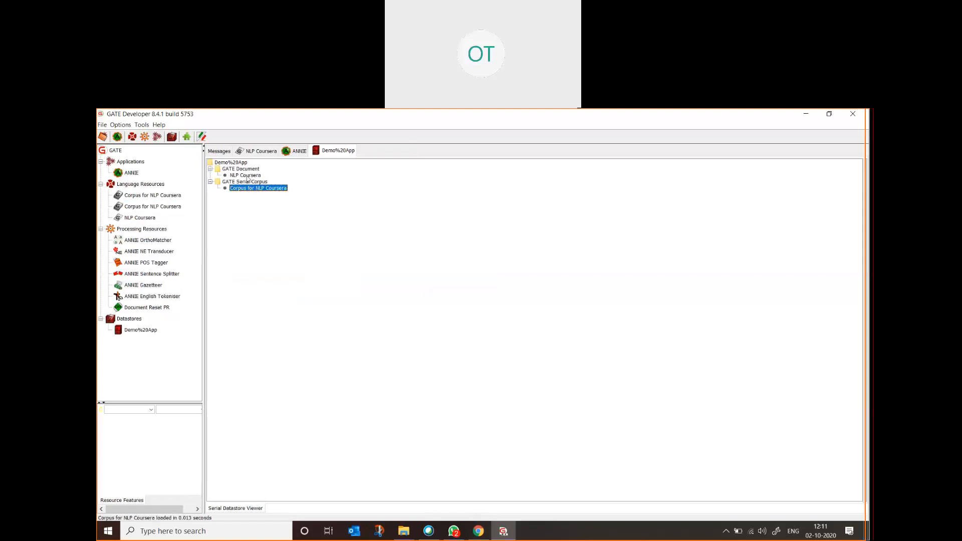
double_click(247, 176)
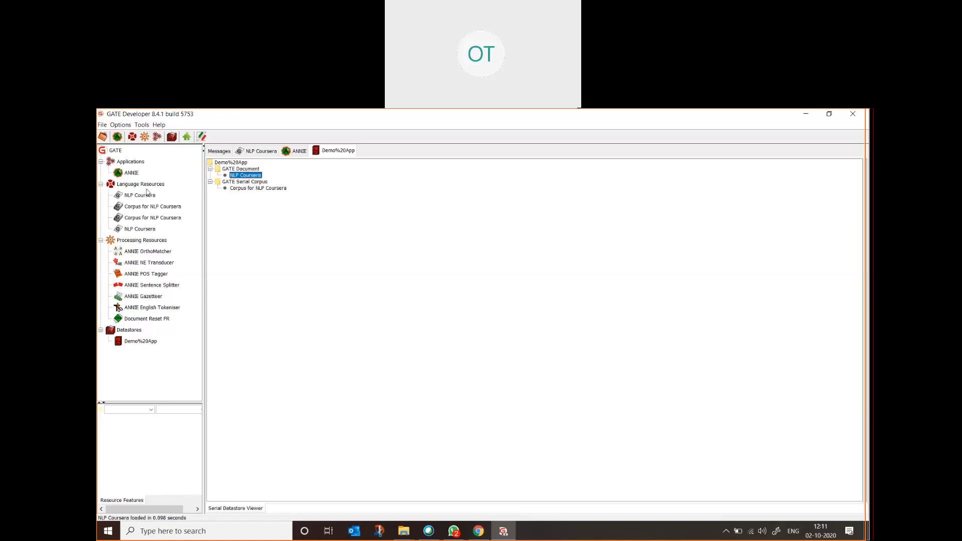
click(149, 341)
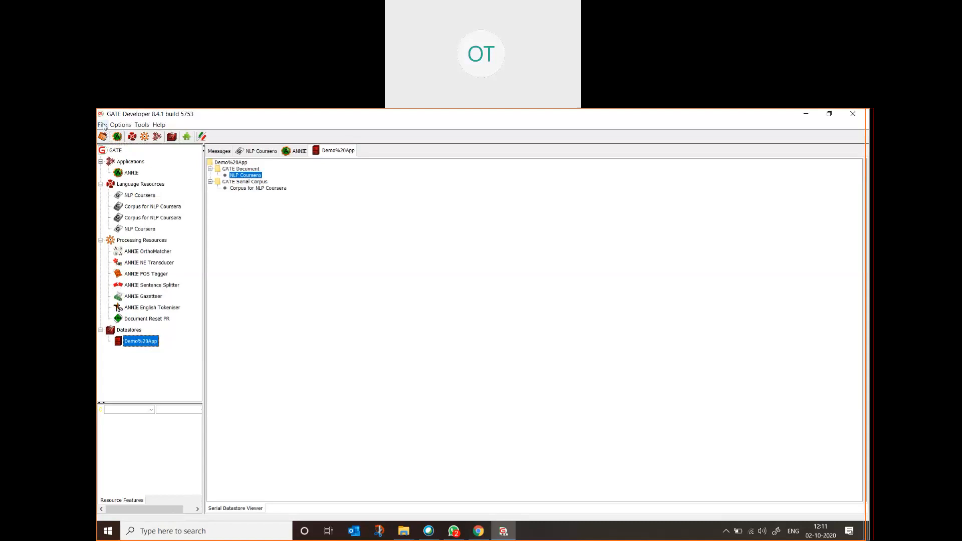
right_click(128, 163)
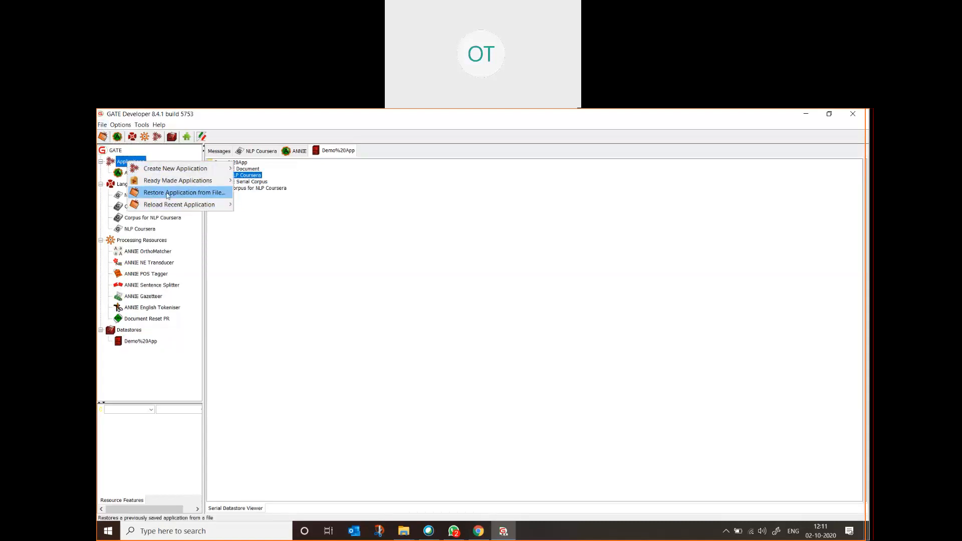
click(220, 196)
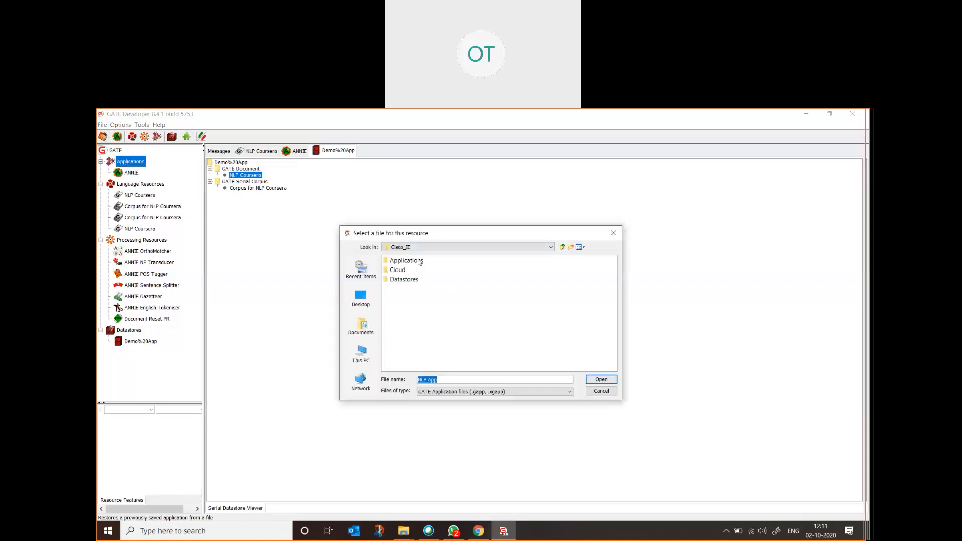
click(406, 280)
double_click(405, 280)
click(408, 261)
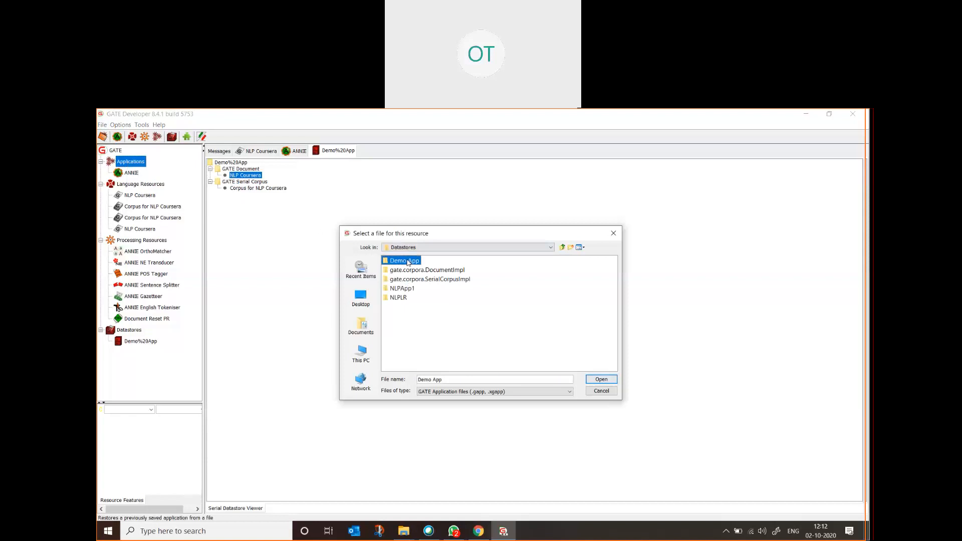
double_click(408, 262)
click(528, 272)
double_click(385, 261)
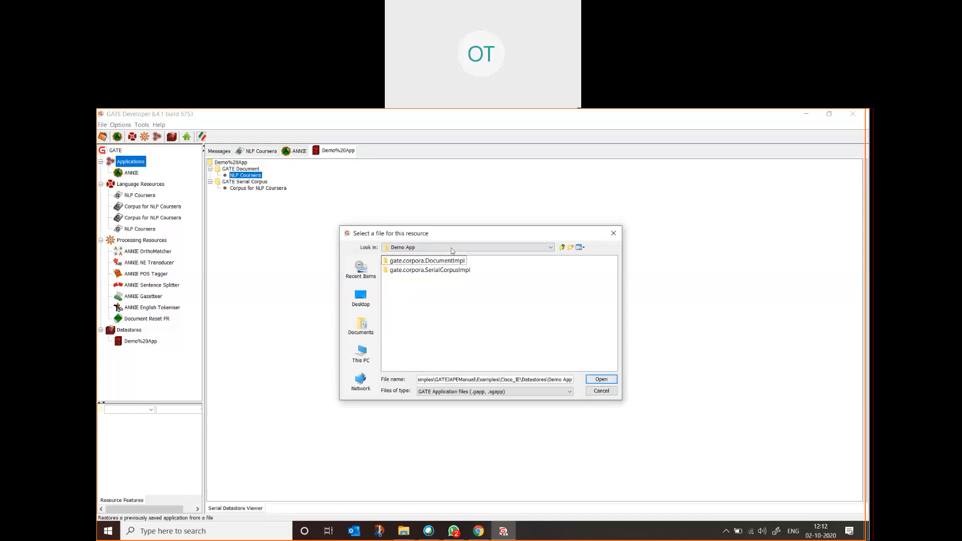
click(602, 391)
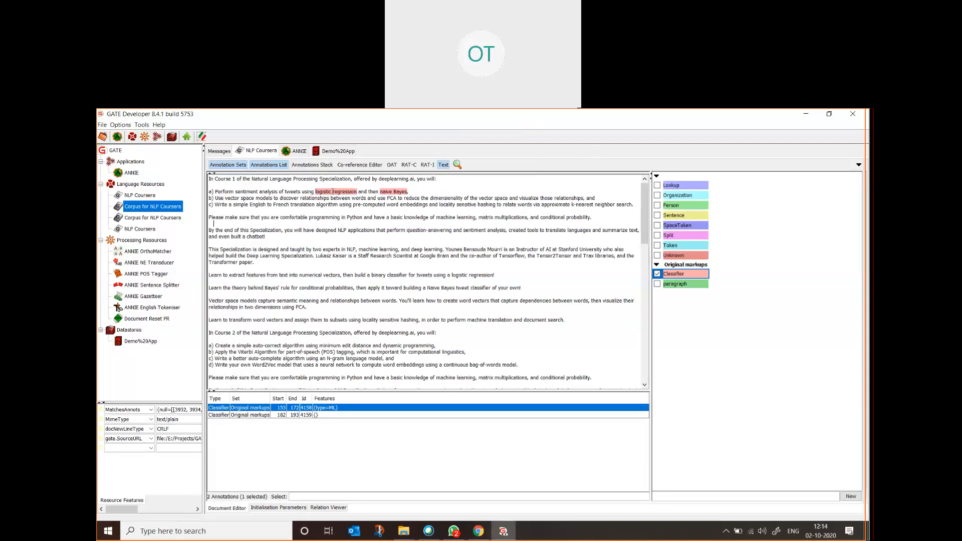
- Inspect the features of the Classifier annotation on "logistic regression" and close its annotation editor
mouse_move(333, 192)
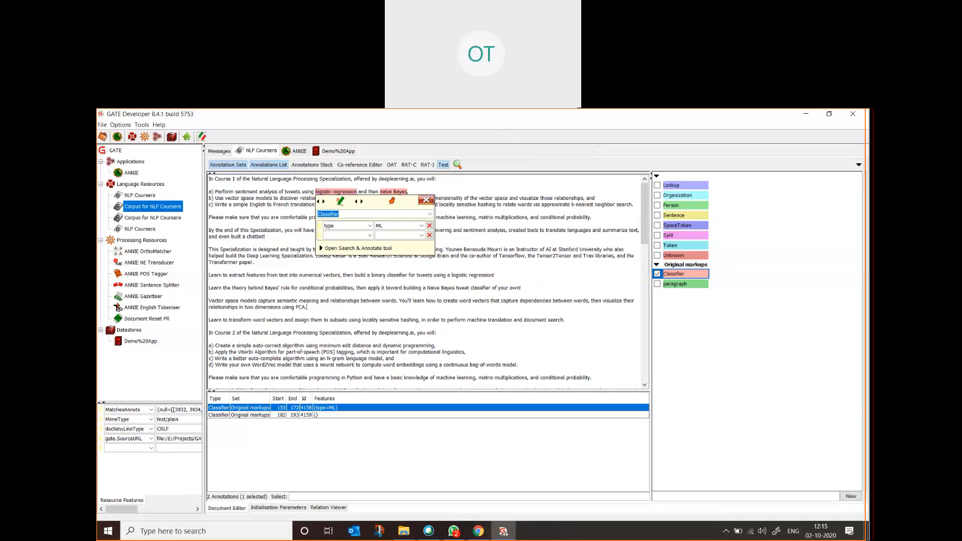
click(426, 200)
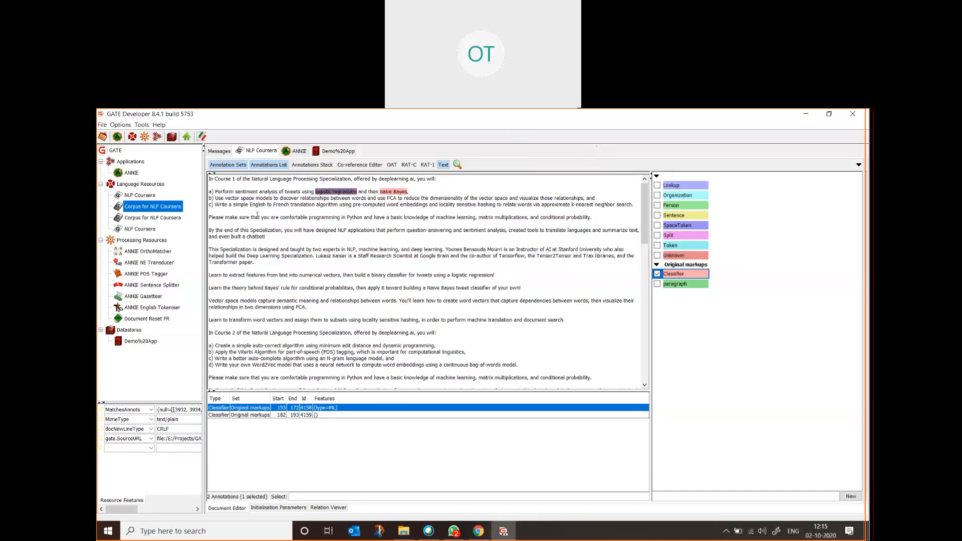
- Open the datastore-loaded corpus and NLP Coursera document, and show the document's annotation sets and annotations list
right_click(154, 208)
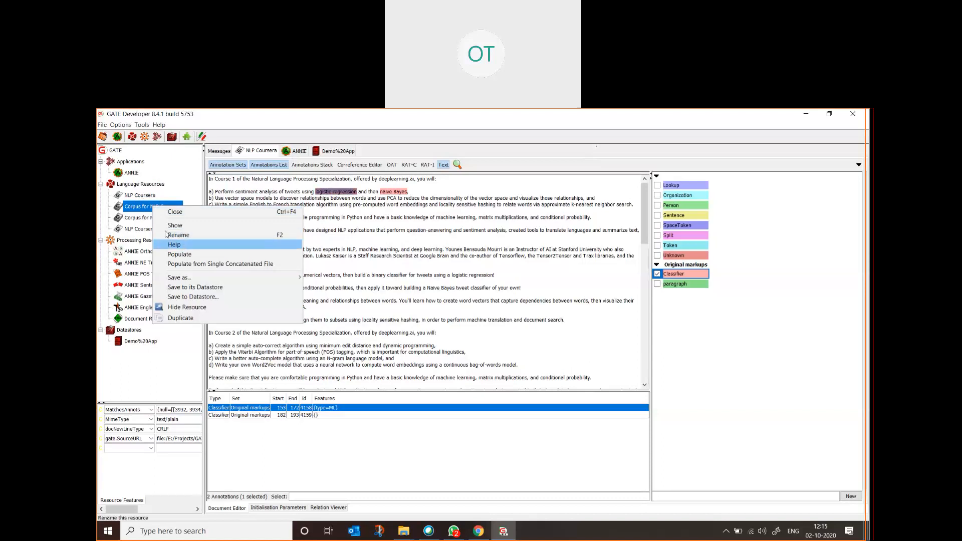
double_click(134, 208)
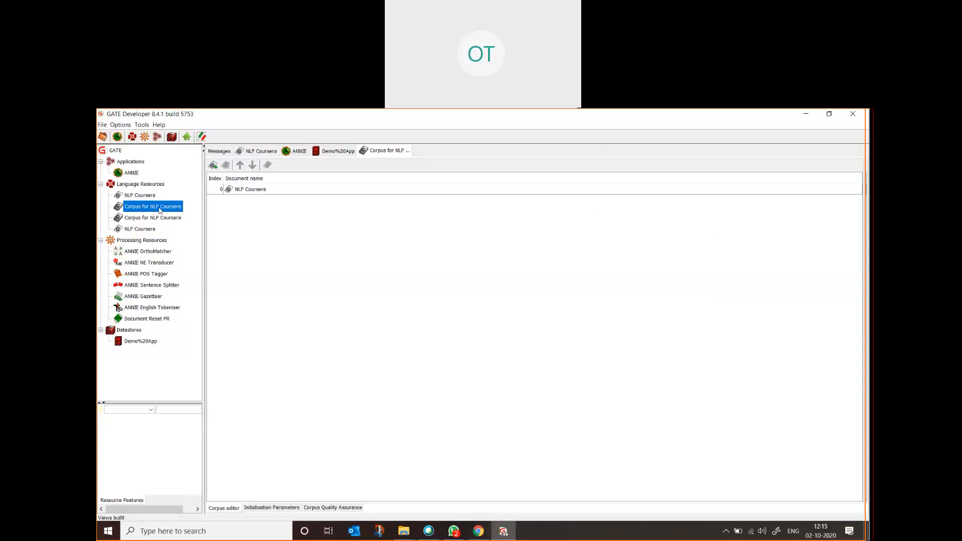
double_click(148, 198)
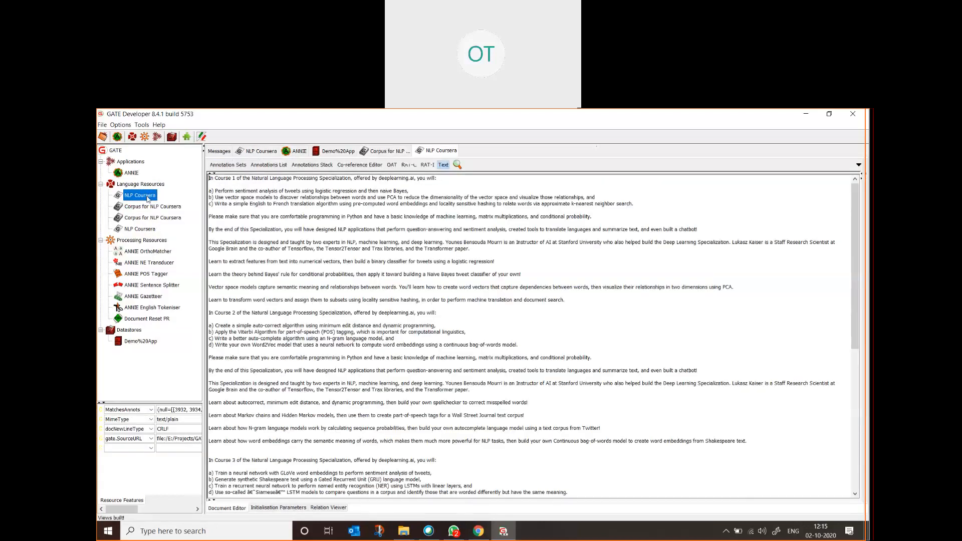
click(228, 165)
click(268, 165)
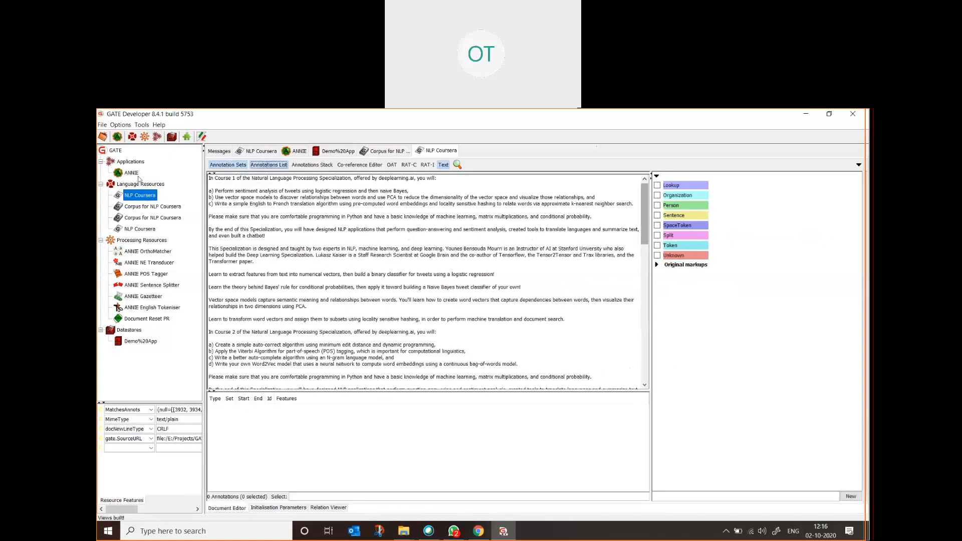
- Start saving the NLP Coursera document as GATE XML, and create and open an NLPCoursera folder inside Datastores as its destination
right_click(151, 200)
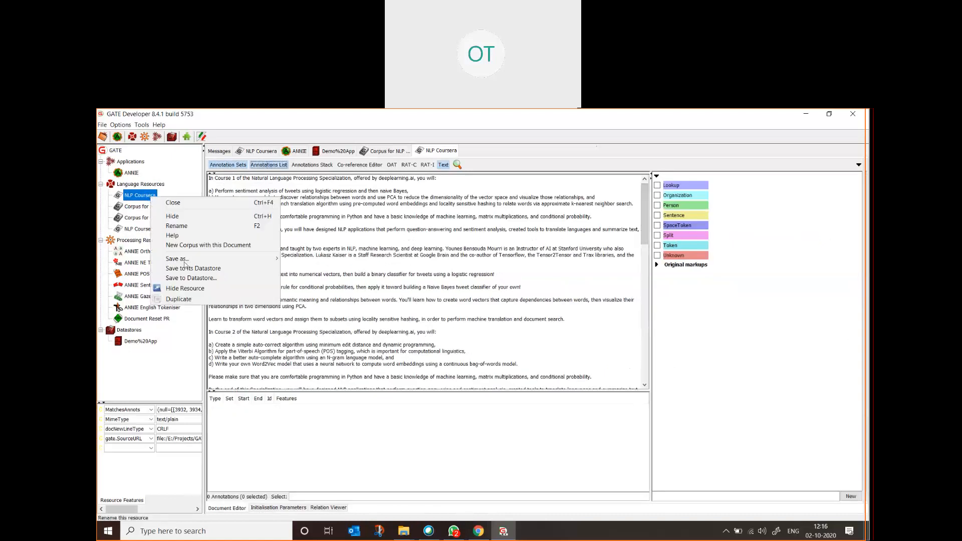
mouse_move(228, 259)
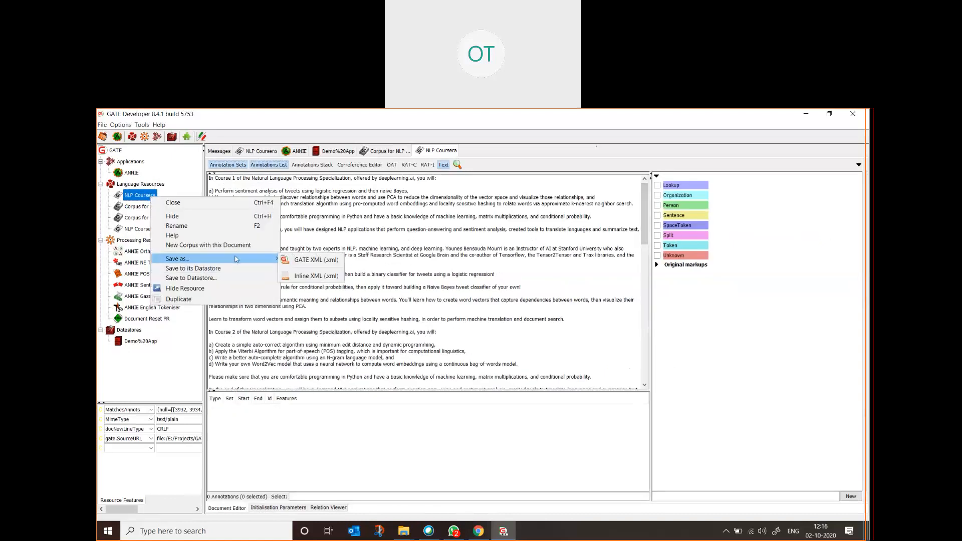
click(328, 261)
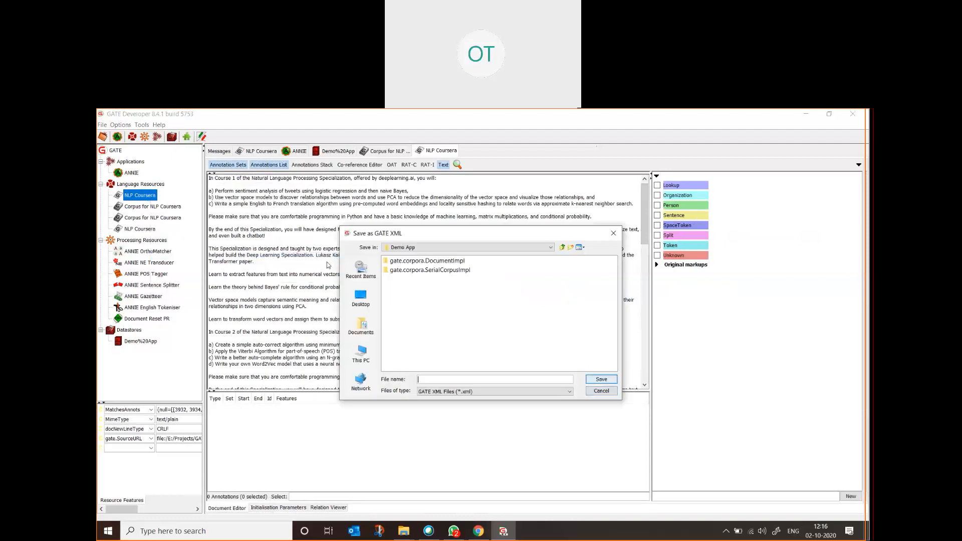
click(563, 249)
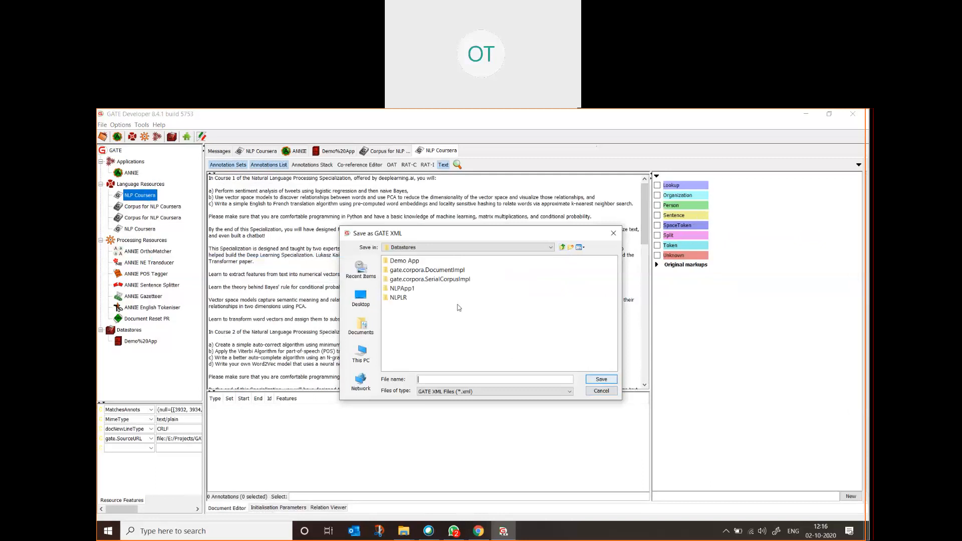
click(570, 249)
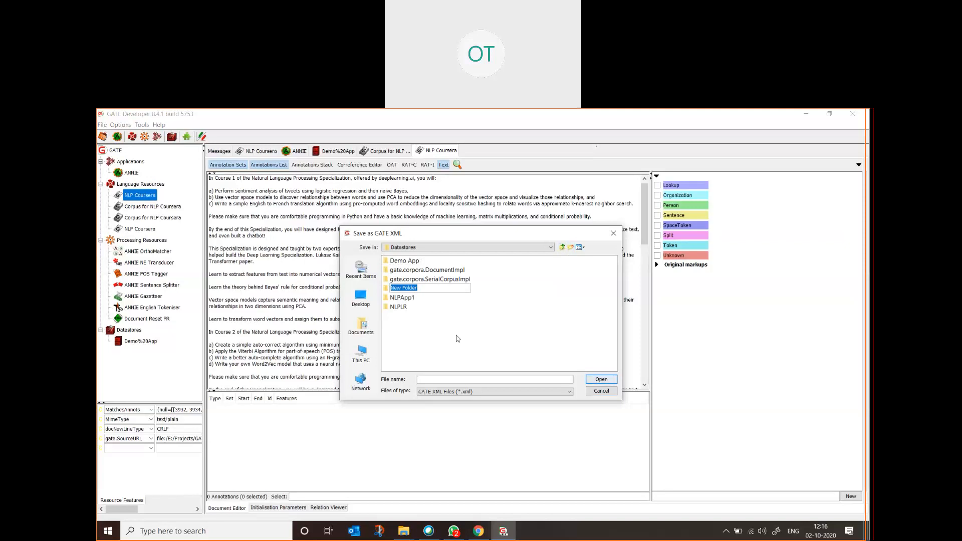
text(NLPCoursera)
key(Return)
click(408, 298)
key(Return)
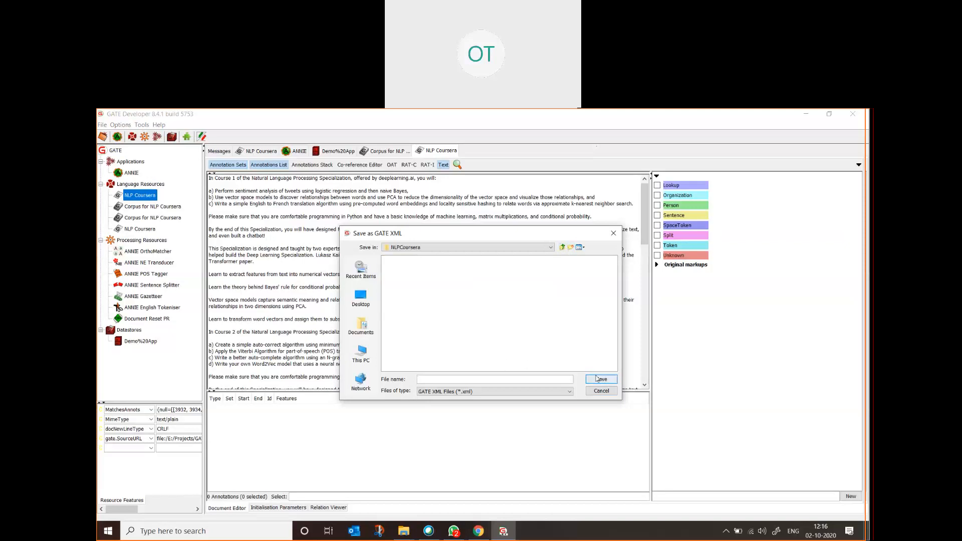
- Name the document's GATE XML file My Annotations and save it
click(473, 381)
text(My Annotations)
click(601, 380)
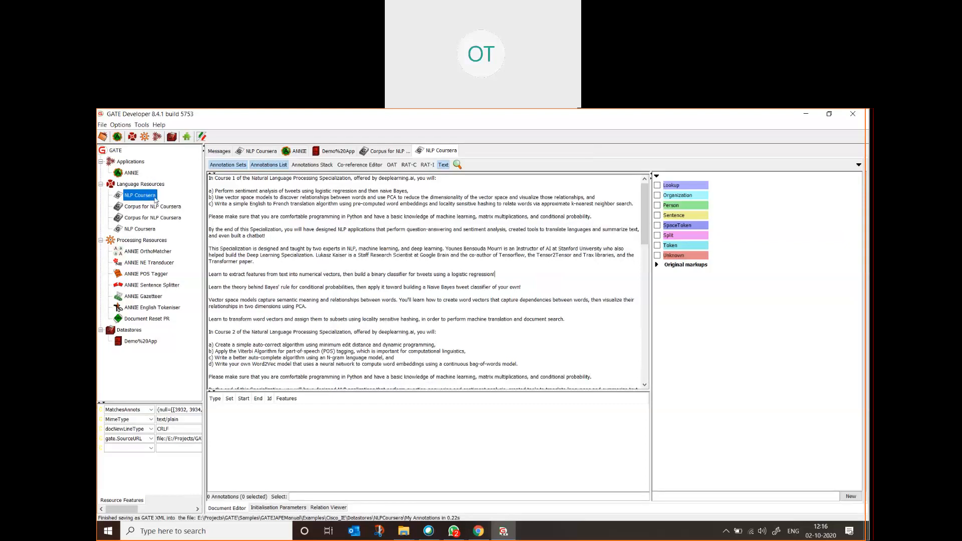
- Start saving the first Corpus for NLP Coursera as GATE XML and choose the NLPCoursera folder as its location
click(152, 204)
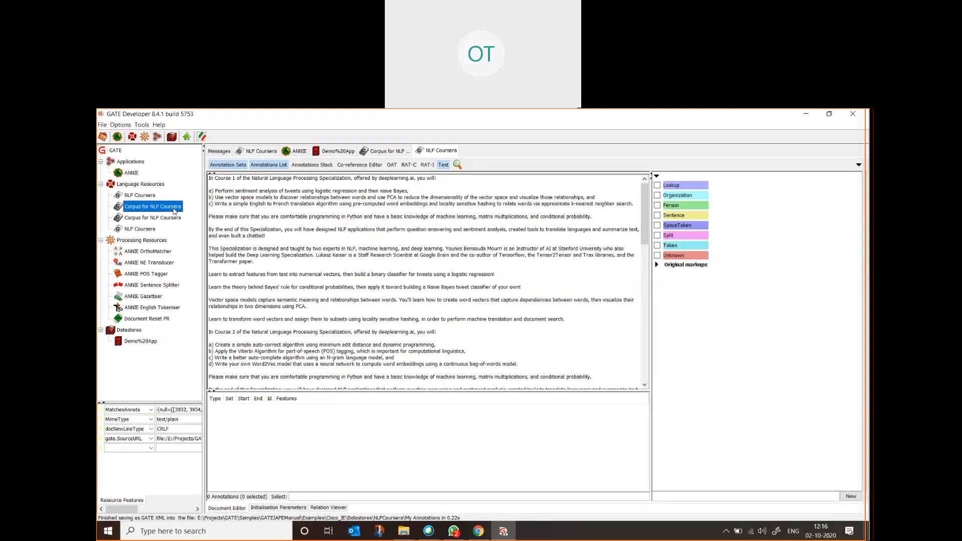
right_click(174, 211)
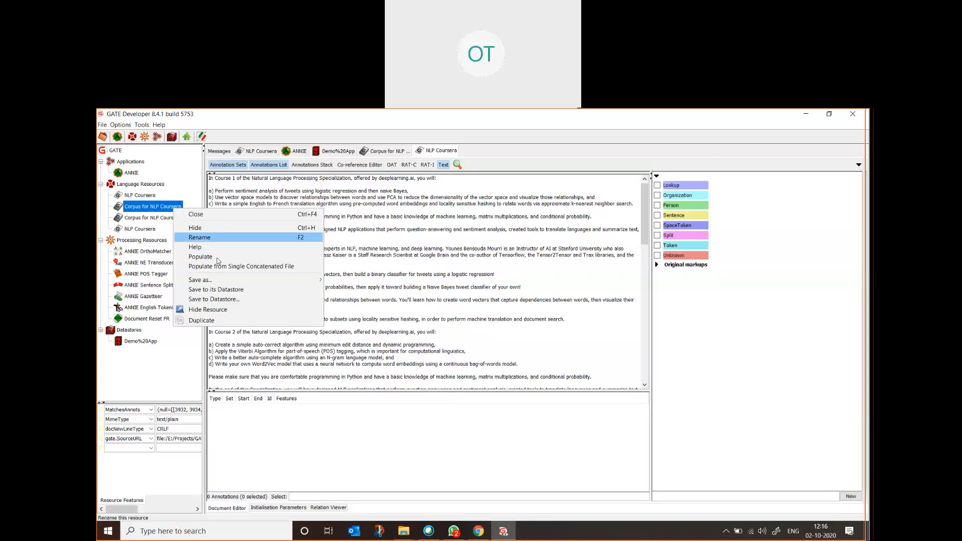
mouse_move(221, 283)
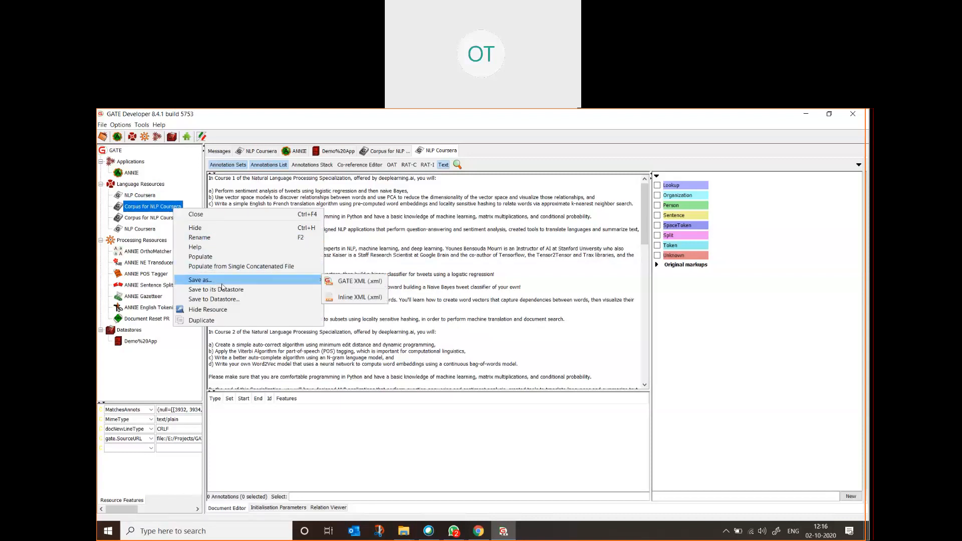
click(360, 281)
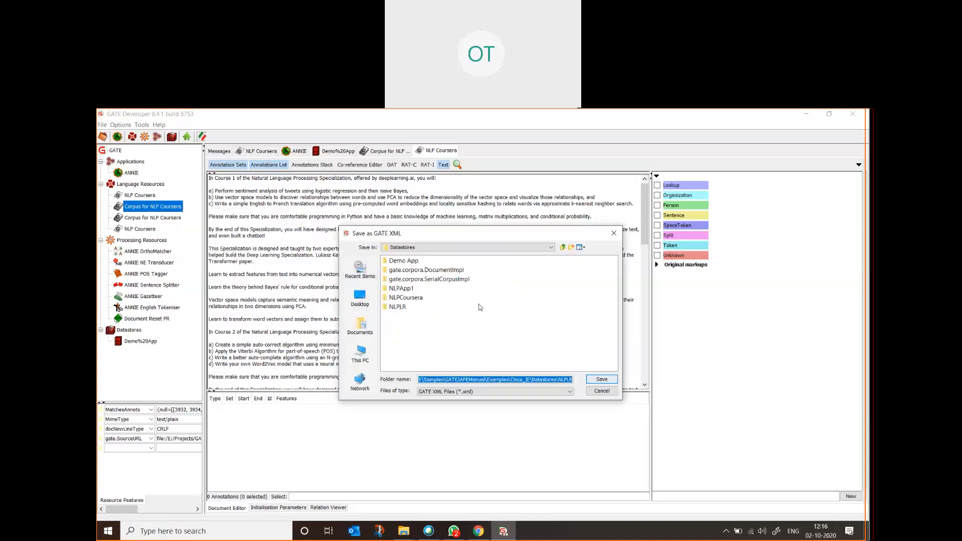
double_click(415, 299)
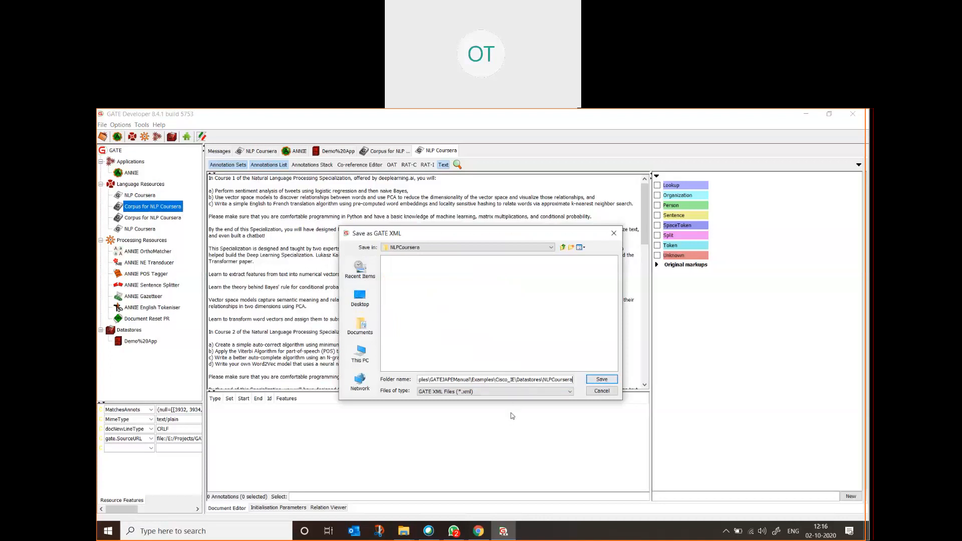
- Set the corpus export's folder name to My Annotation Corpus and save it
key(ctrl+a)
text(Mny)
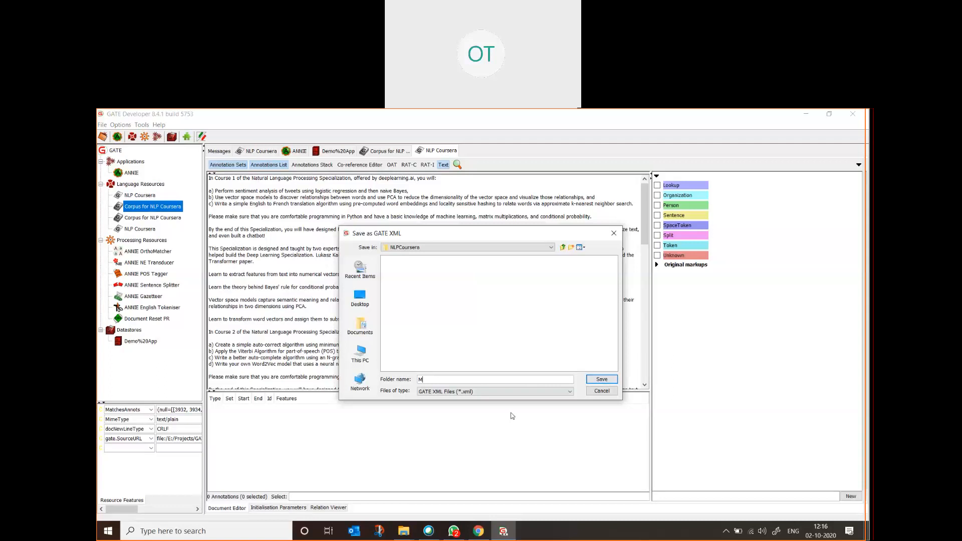
key(BackSpace)
key(BackSpace)
text(y Annotation Corup)
key(BackSpace)
key(BackSpace)
text(pus)
click(608, 380)
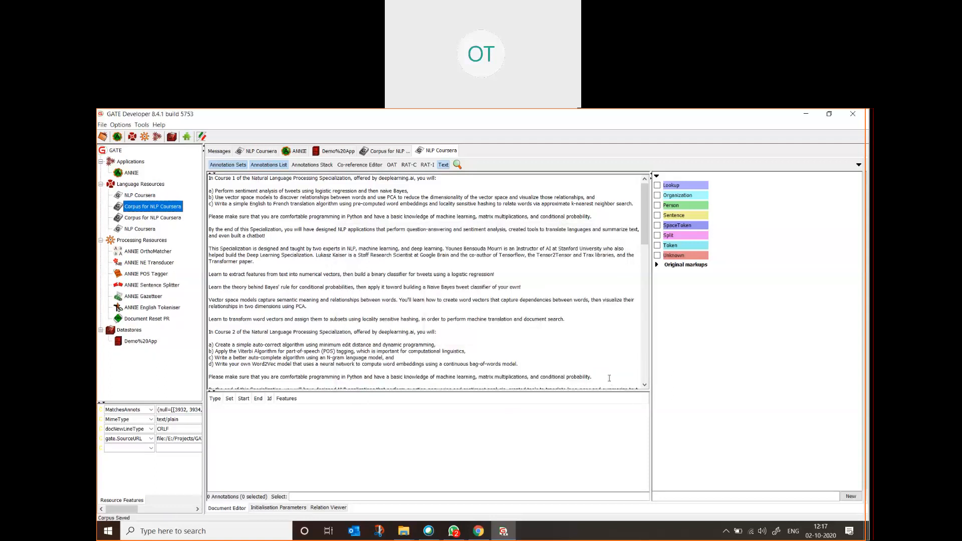
- Switch to File Explorer, browse the Education (E:) drive to the Projects > GATE folder, and minimize the window
click(172, 218)
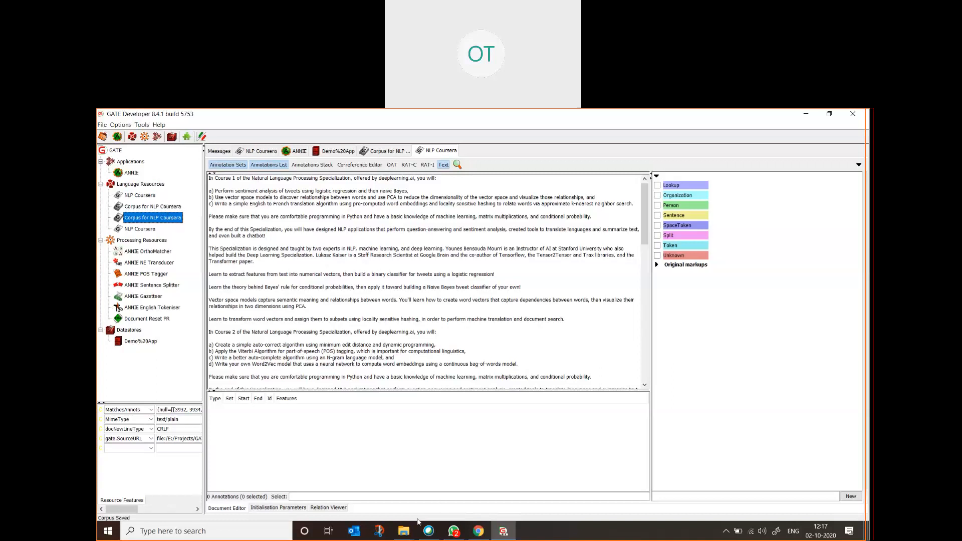
click(404, 531)
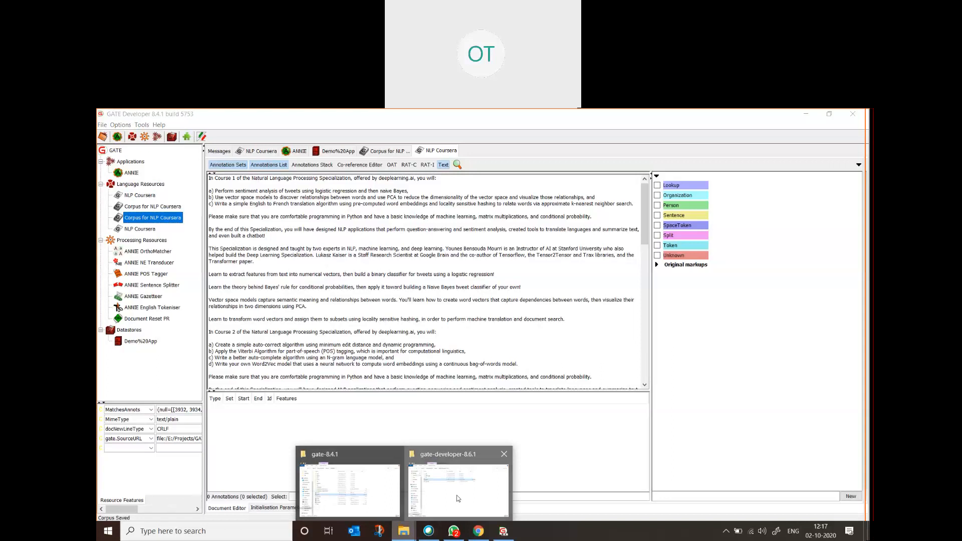
click(465, 499)
drag(356, 264, 405, 210)
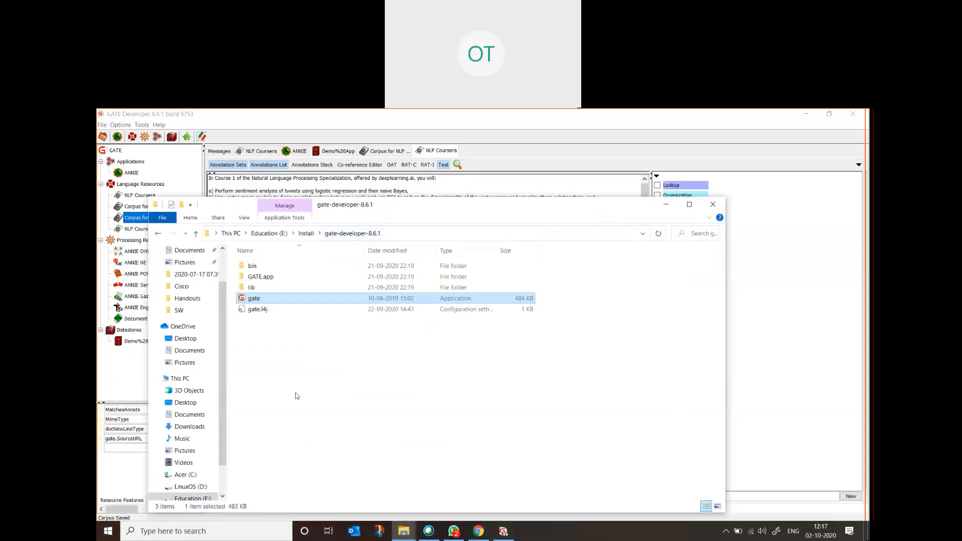
click(269, 233)
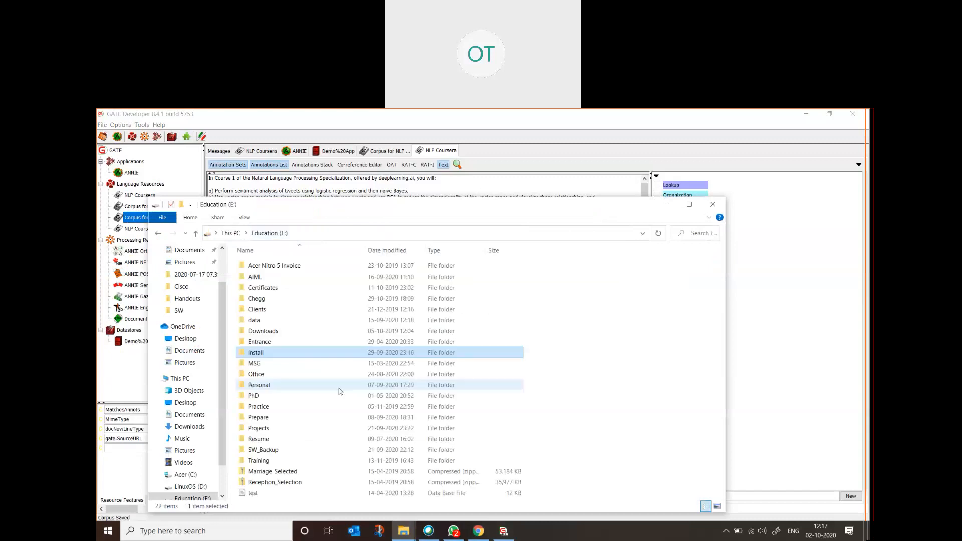
double_click(273, 374)
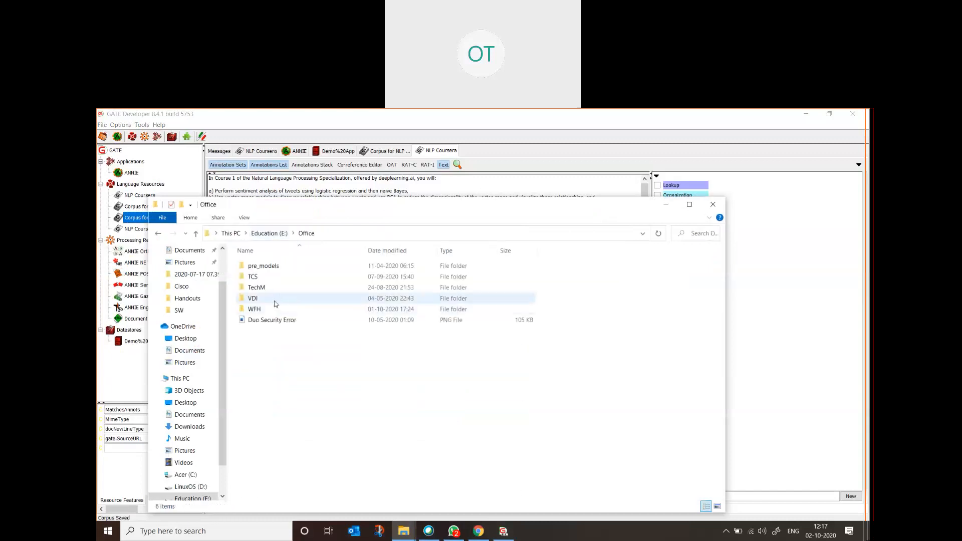
click(283, 233)
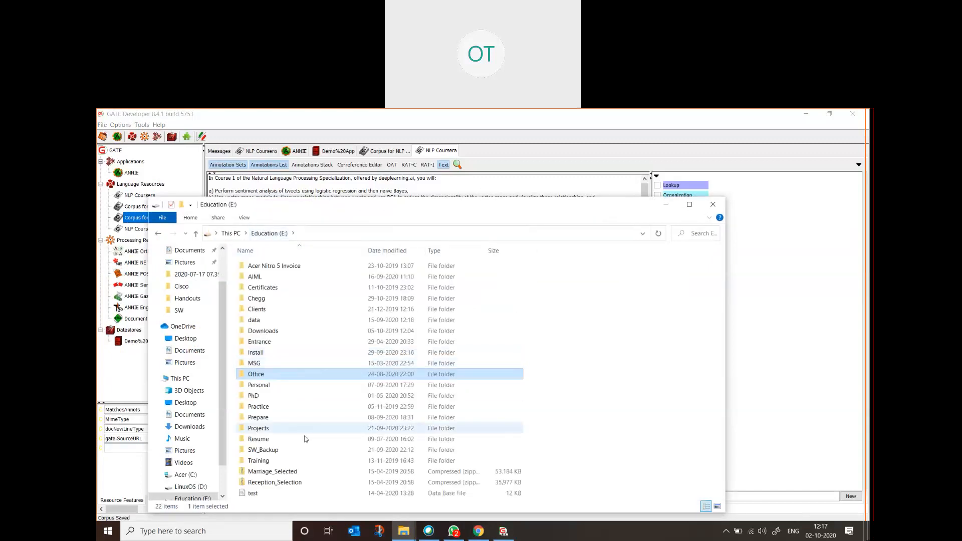
double_click(274, 428)
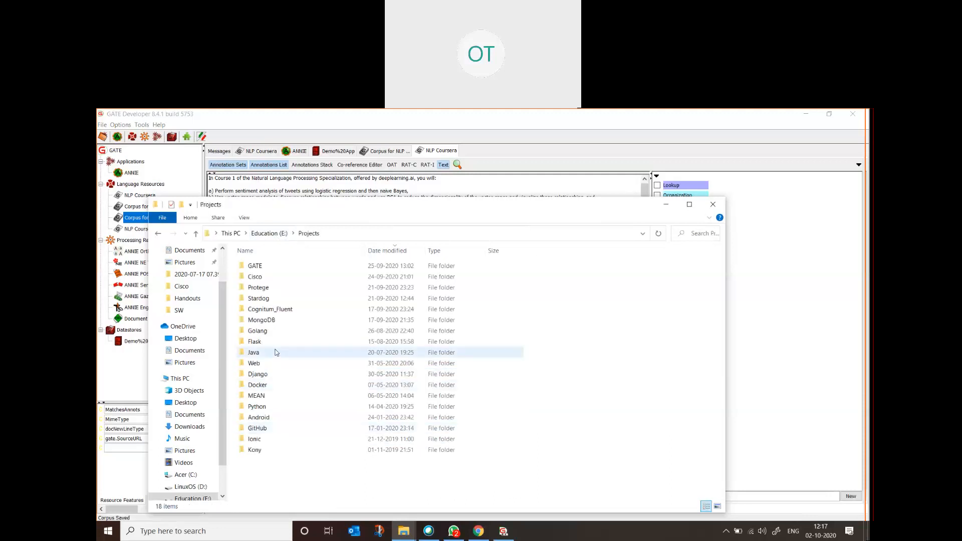
double_click(276, 269)
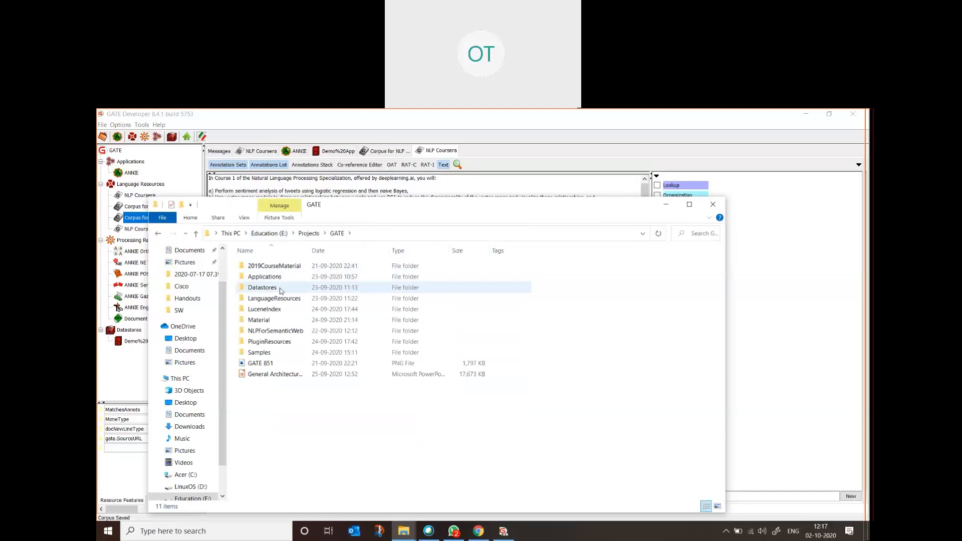
click(310, 279)
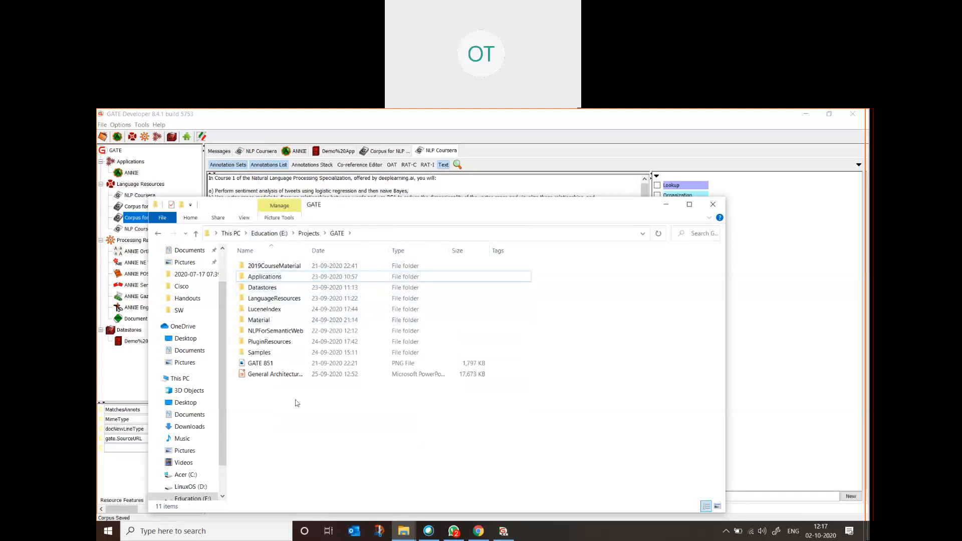
click(666, 206)
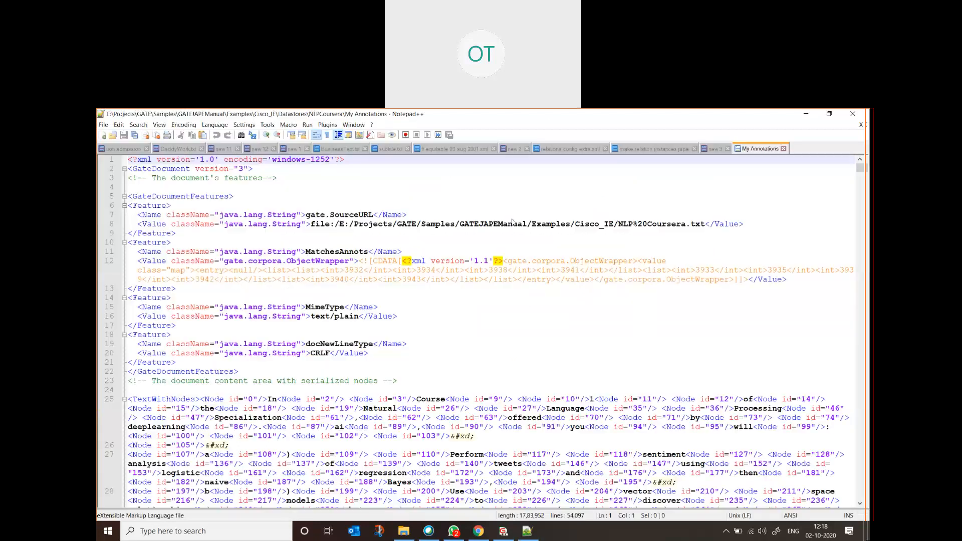
- In Notepad++, examine the document features and serialized text nodes of the exported My Annotations file
click(298, 293)
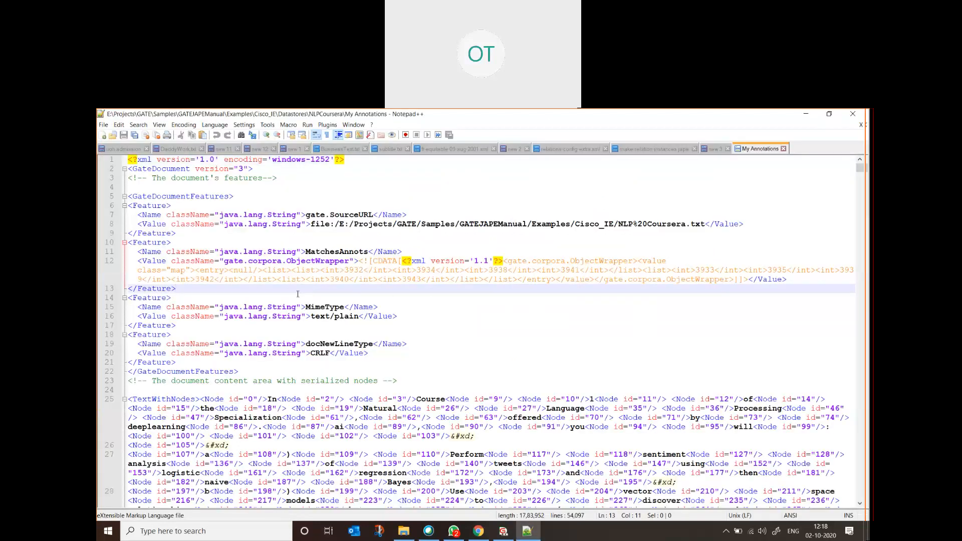
scroll(292, 351, down, 3)
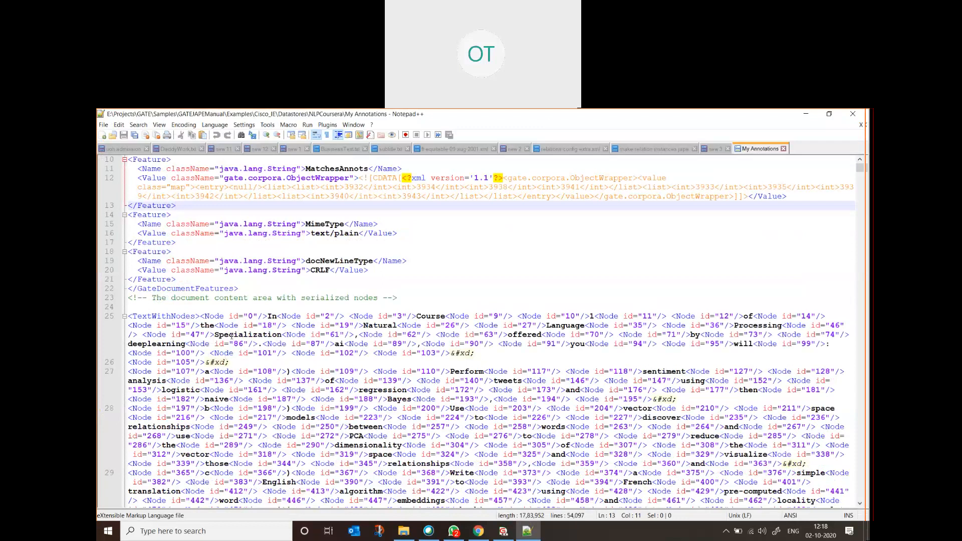
scroll(280, 353, down, 20)
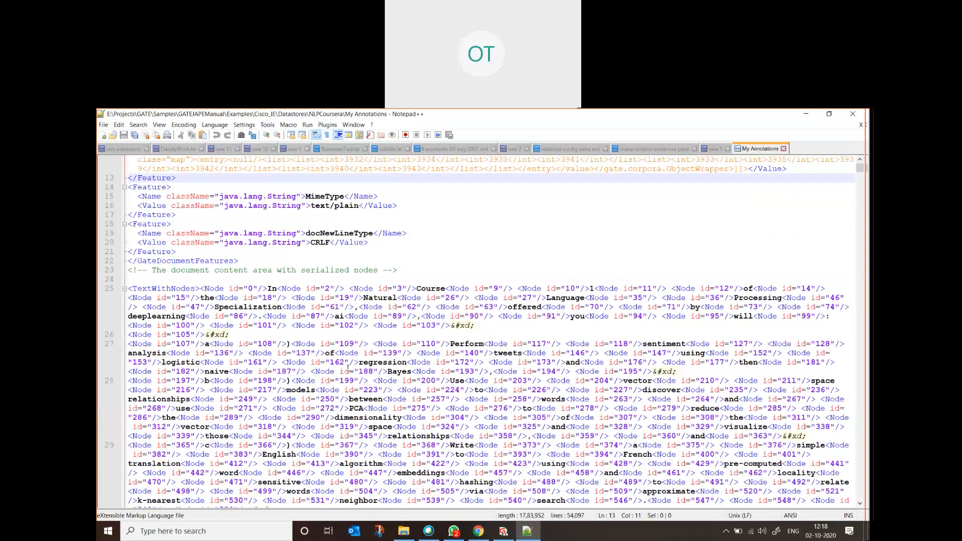
scroll(480, 391, down, 7)
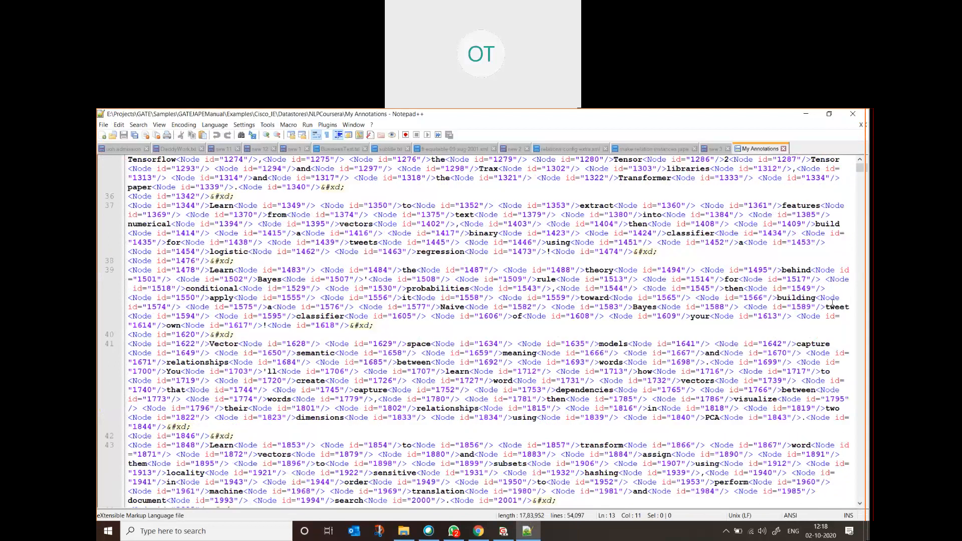
- Examine how the Token and SpaceToken annotations store their node offsets and features further down in the My Annotations XML
drag(861, 172, 860, 204)
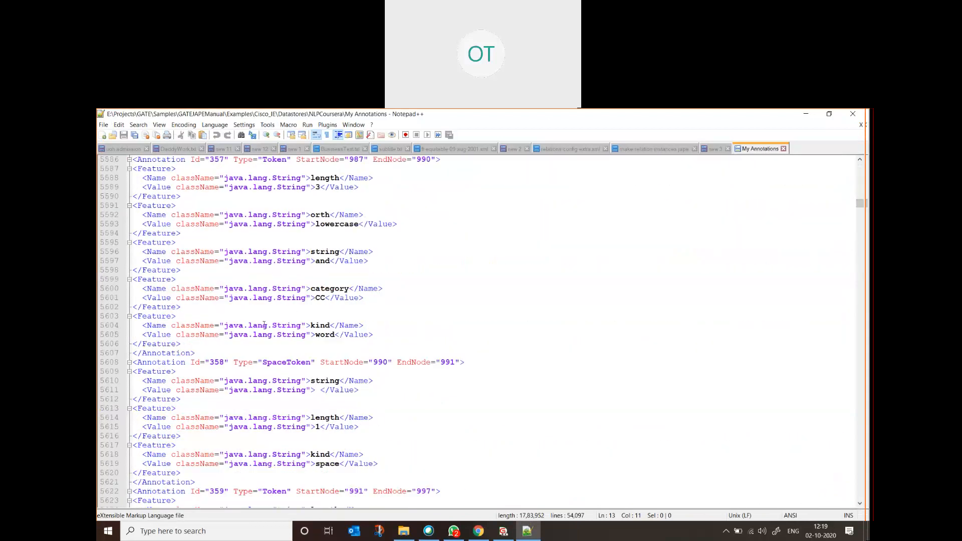
double_click(282, 381)
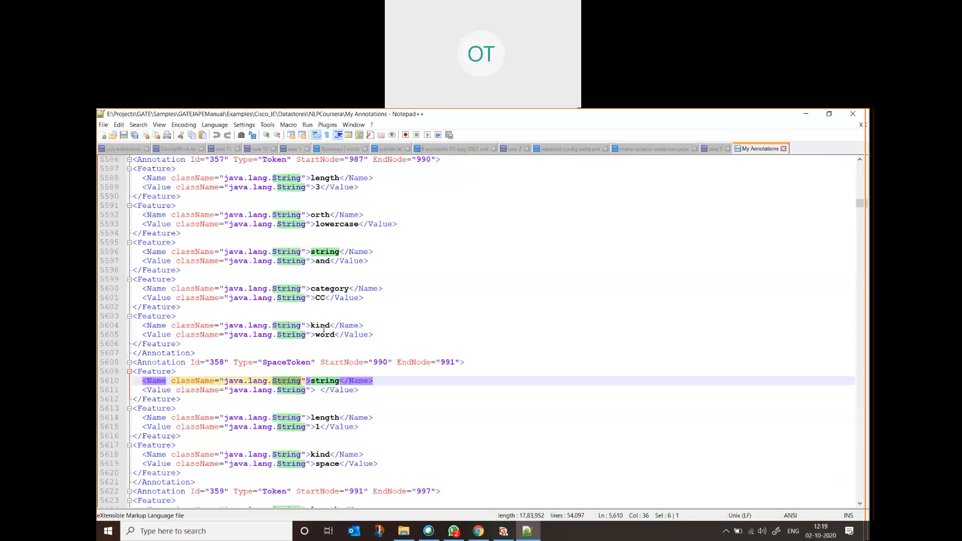
scroll(318, 397, down, 4)
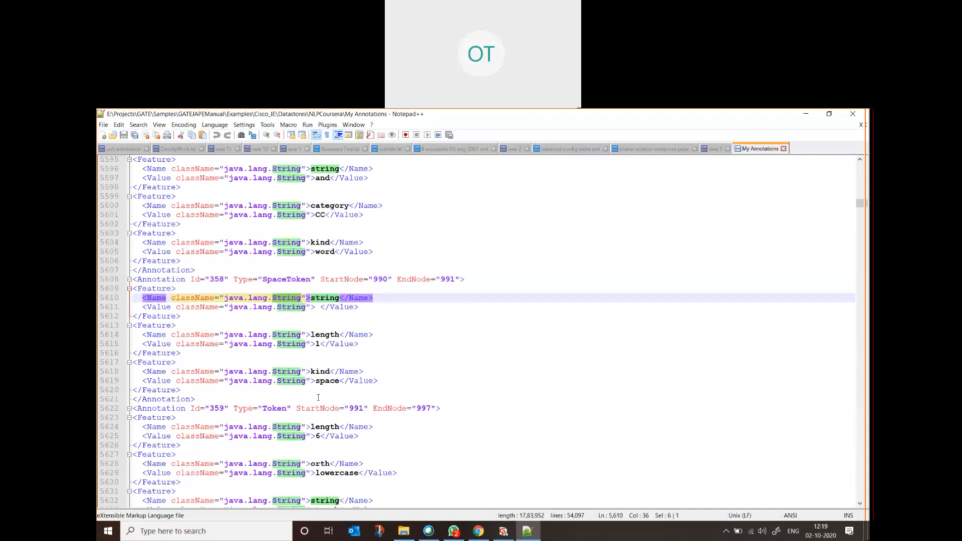
scroll(344, 324, down, 3)
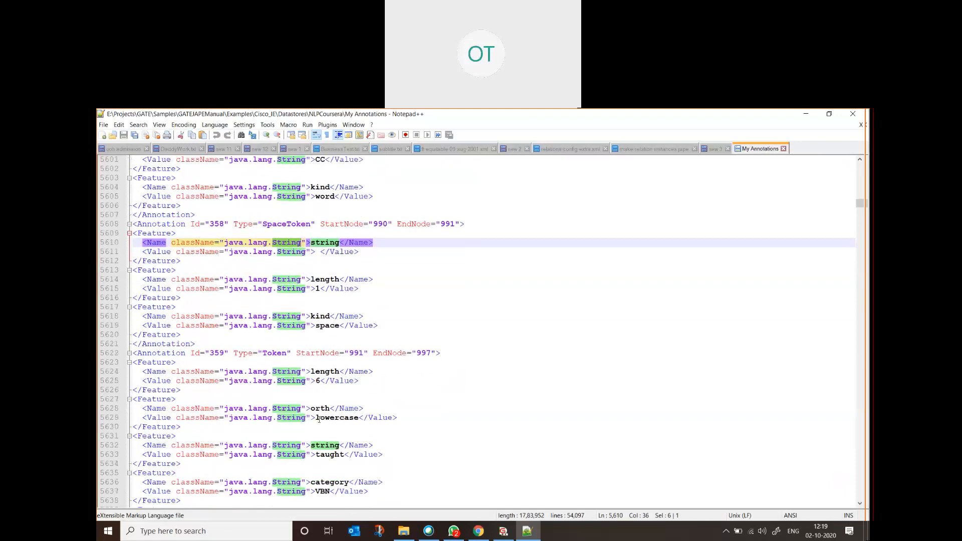
scroll(328, 428, down, 7)
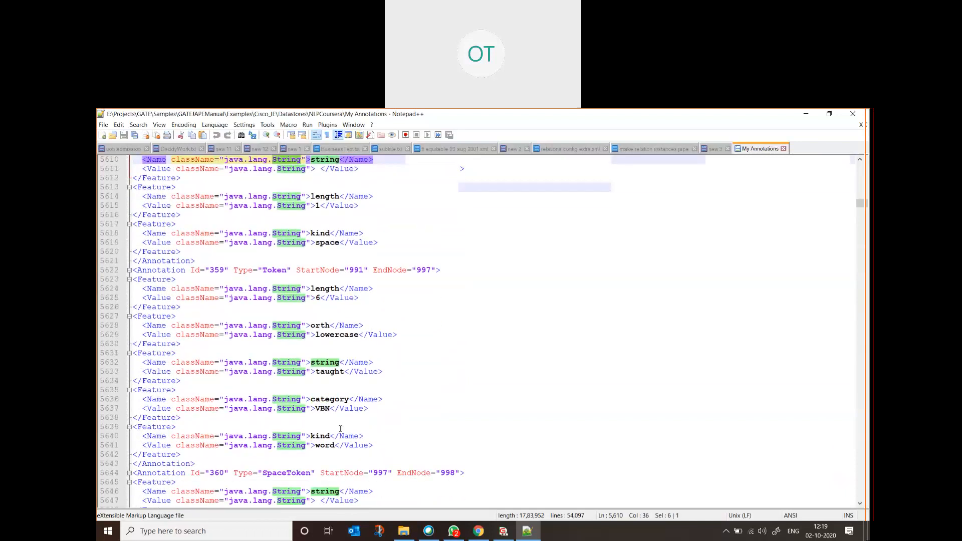
scroll(331, 376, down, 1)
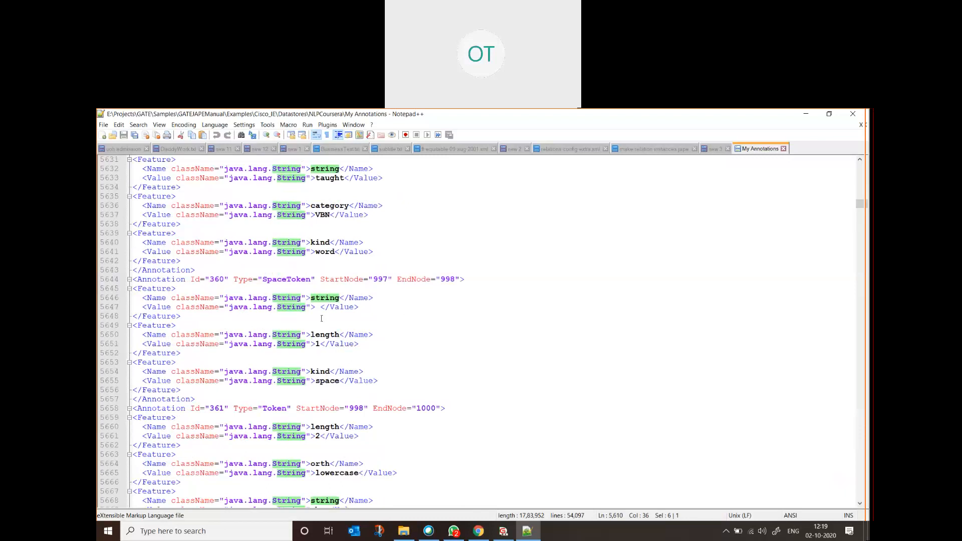
scroll(331, 421, down, 3)
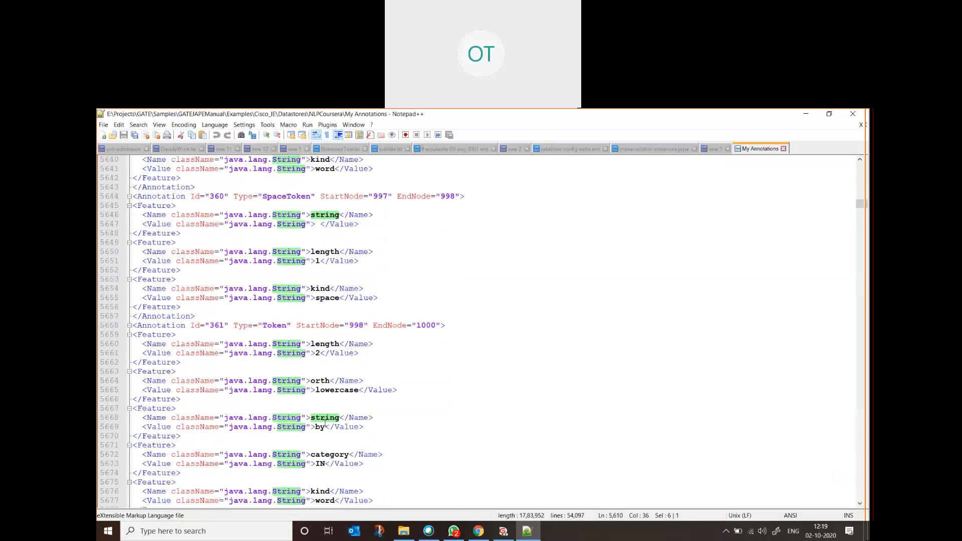
- Review the My Annotations XML from the Token annotations back up to the document features and dismiss the Webex meeting notice
scroll(329, 451, down, 1)
scroll(345, 431, up, 19)
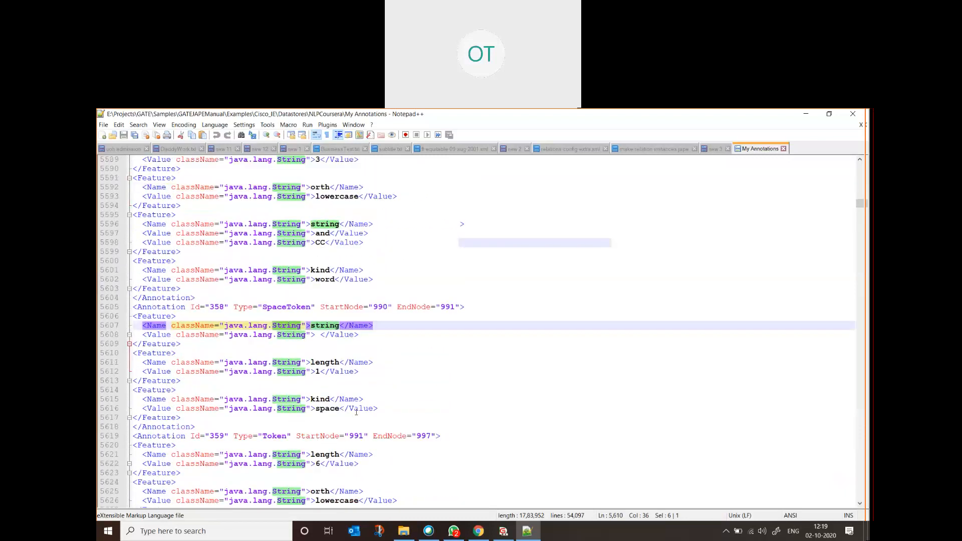
scroll(301, 376, up, 9)
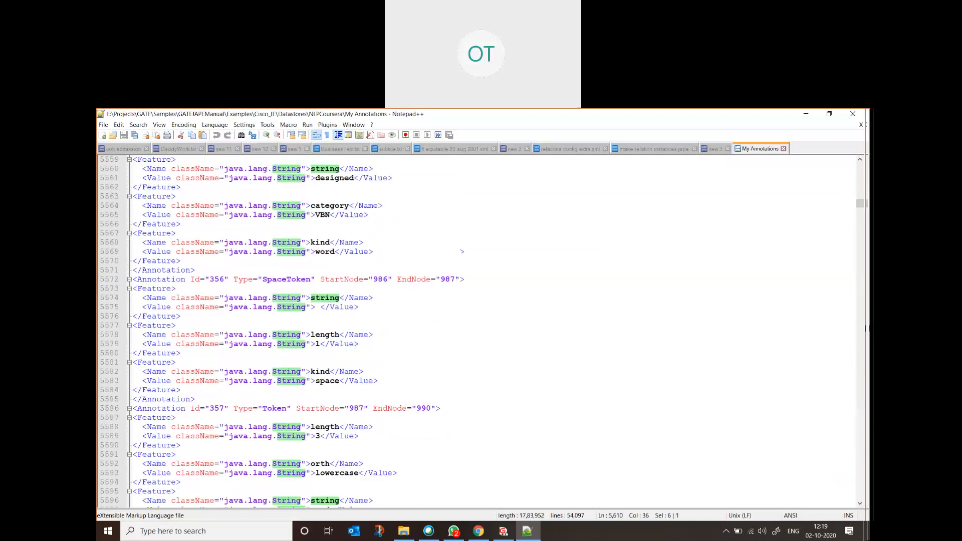
drag(860, 203, 866, 168)
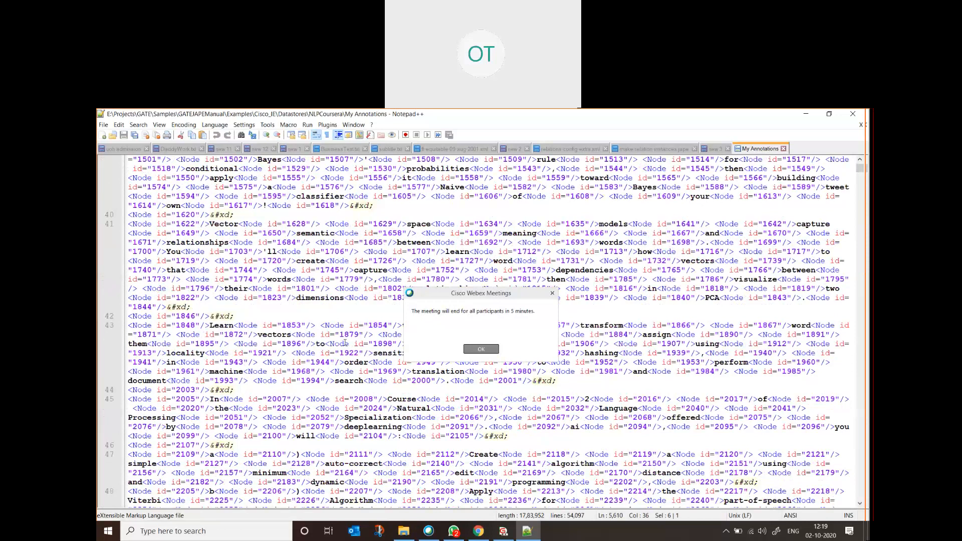
scroll(261, 294, up, 15)
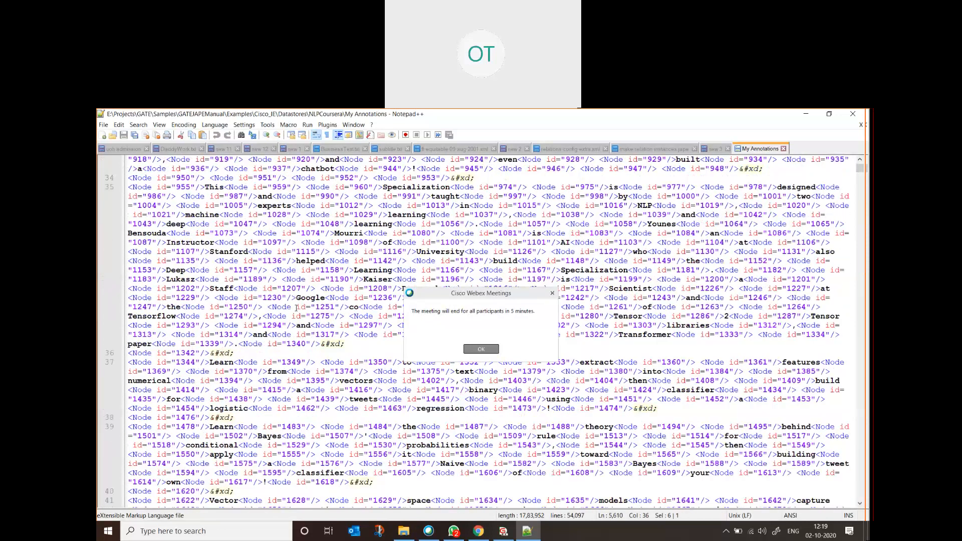
scroll(296, 308, up, 12)
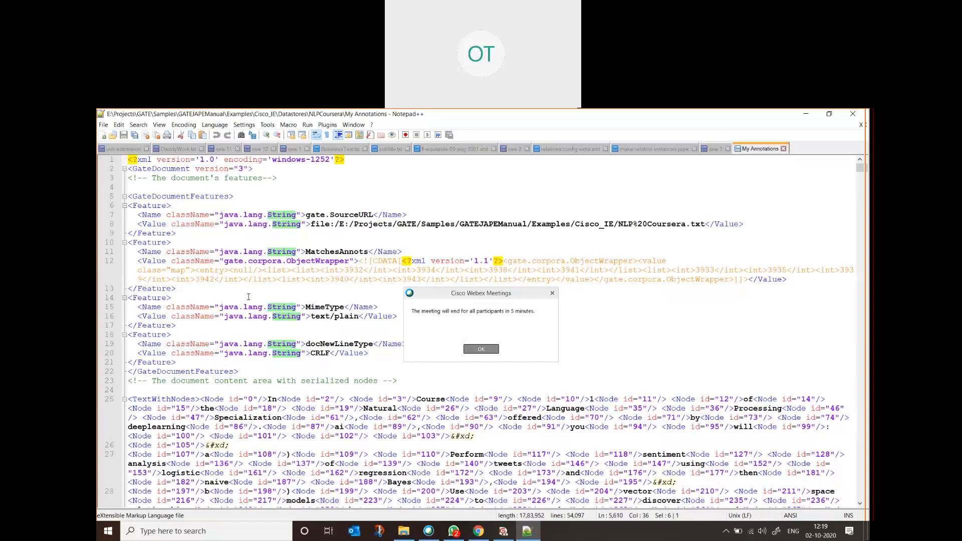
click(481, 349)
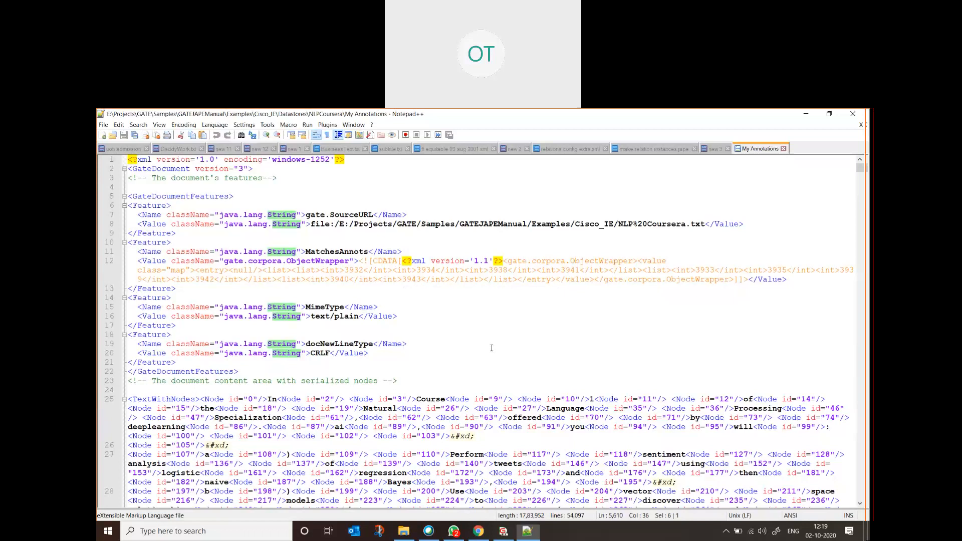